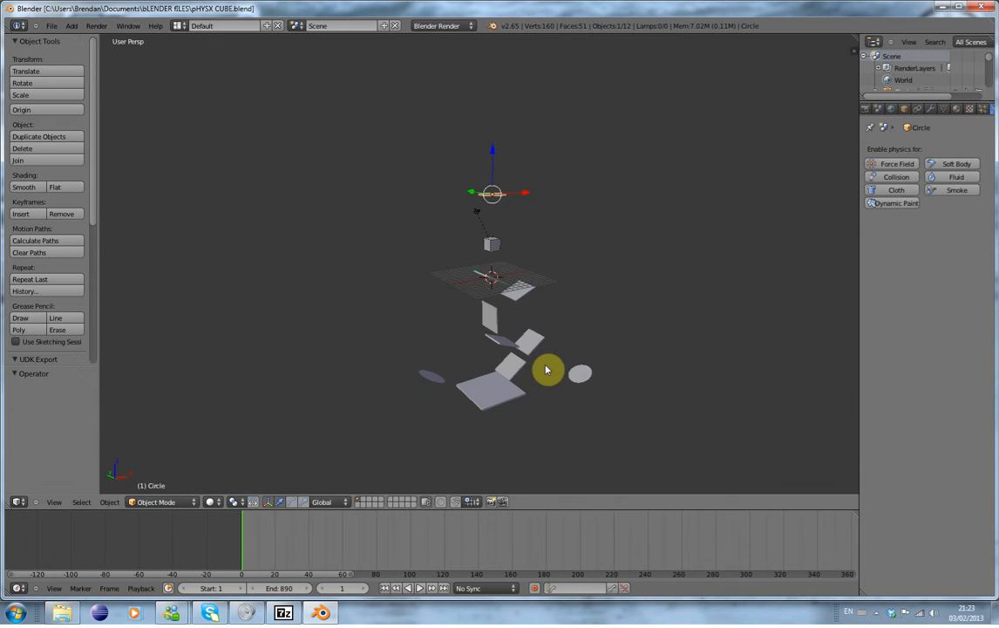
Play the falling-cube animation, viewing it through the scene camera, and stop playback
{"action": "middle_click_drag", "start_coordinate": [524, 369], "coordinate": [521, 397]}
{"action": "scroll", "coordinate": [604, 391], "scroll_direction": "up", "scroll_amount": 4}
{"action": "left_click", "coordinate": [419, 588]}
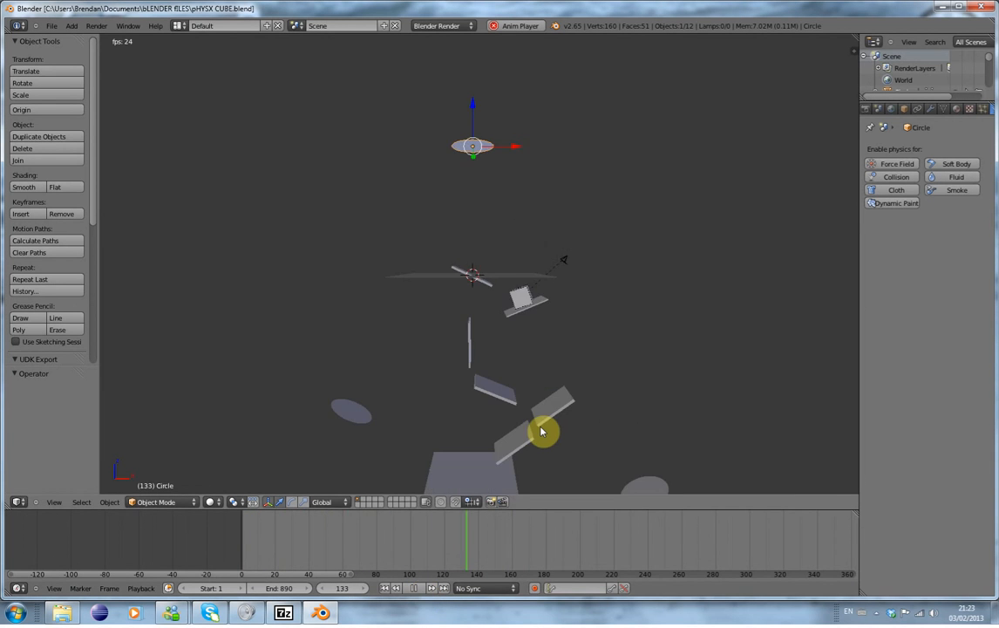
{"action": "key", "text": "KP_0"}
{"action": "scroll", "coordinate": [540, 431], "scroll_direction": "down", "scroll_amount": 1}
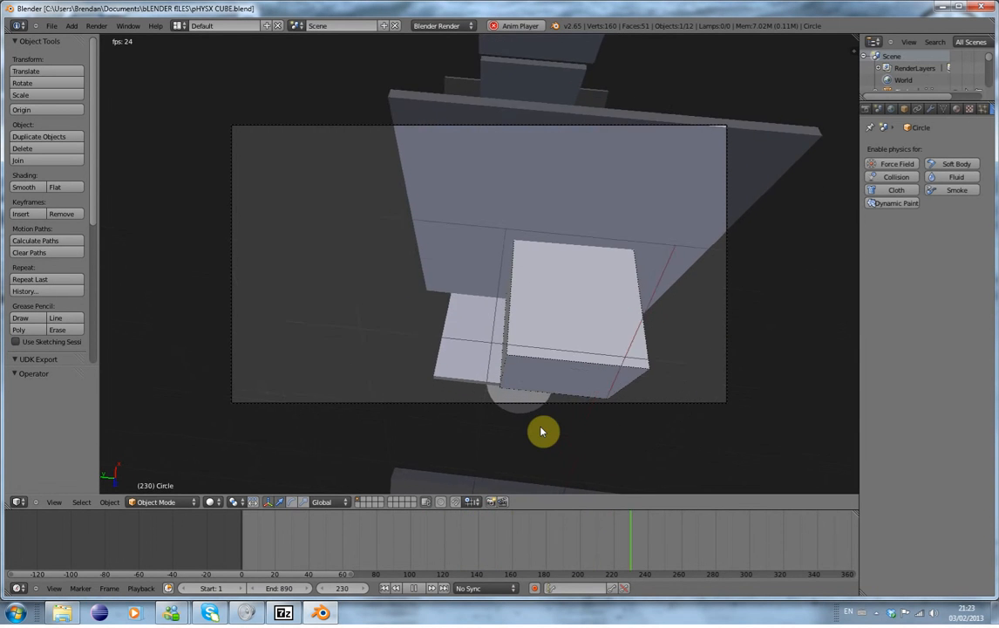
{"action": "scroll", "coordinate": [540, 430], "scroll_direction": "up", "scroll_amount": 1}
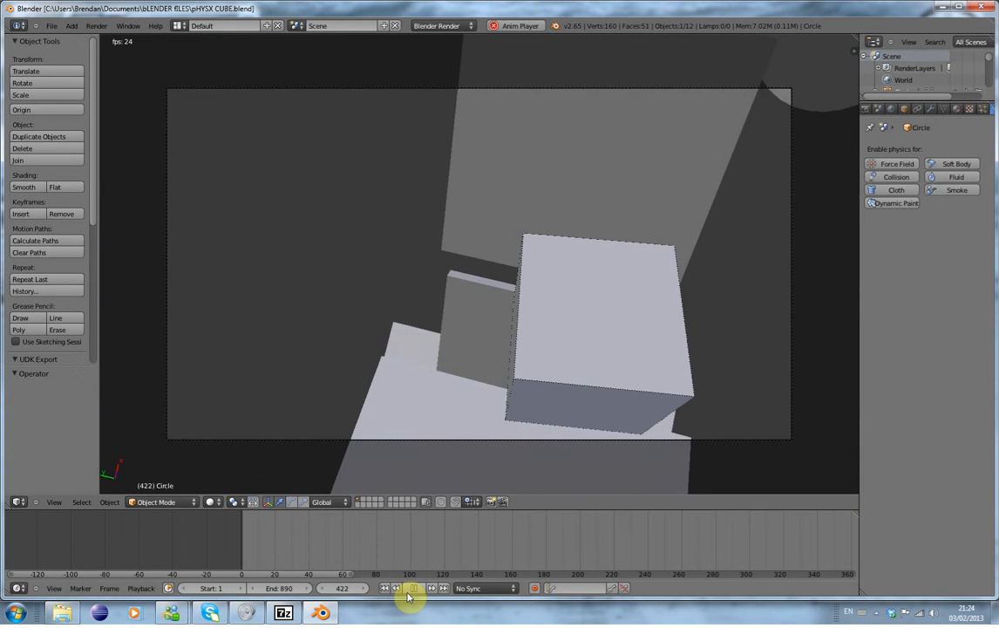
{"action": "left_click", "coordinate": [412, 589]}
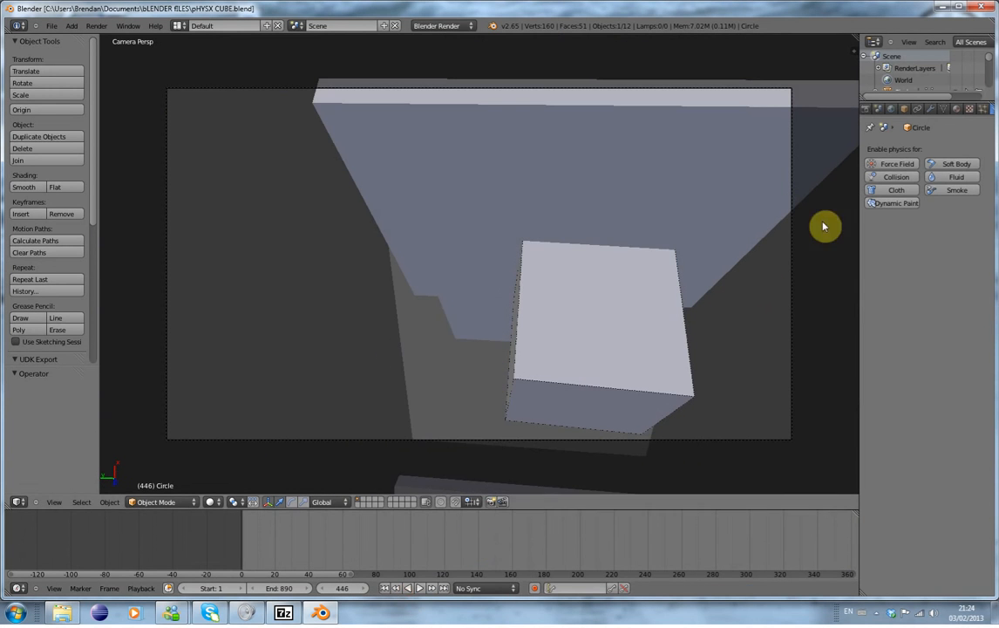
Set the scene's render frame rate to 30 fps
{"action": "left_click", "coordinate": [866, 110]}
{"action": "left_click", "coordinate": [947, 303]}
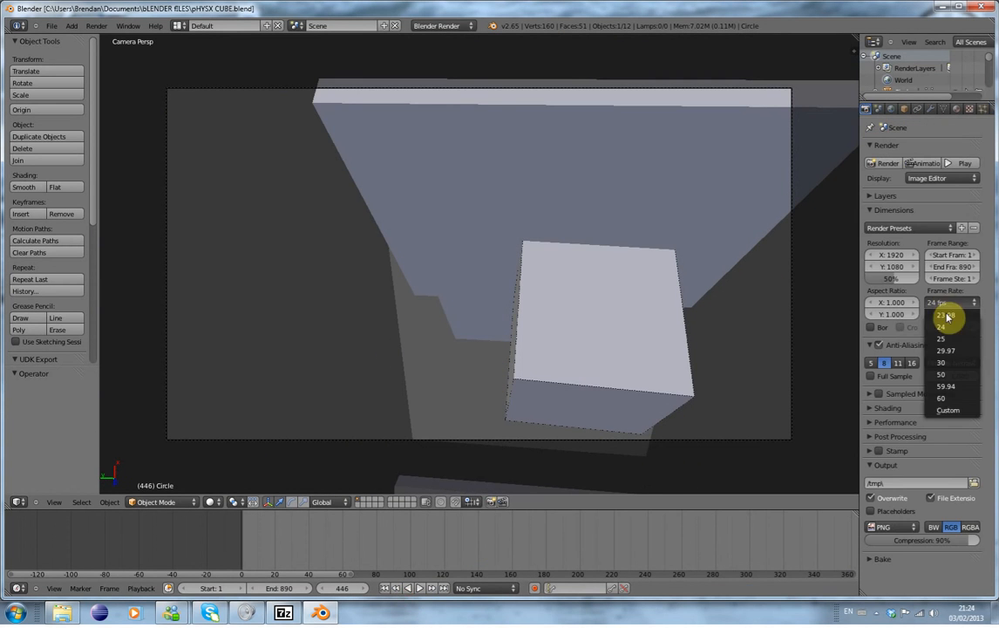
{"action": "left_click", "coordinate": [951, 363]}
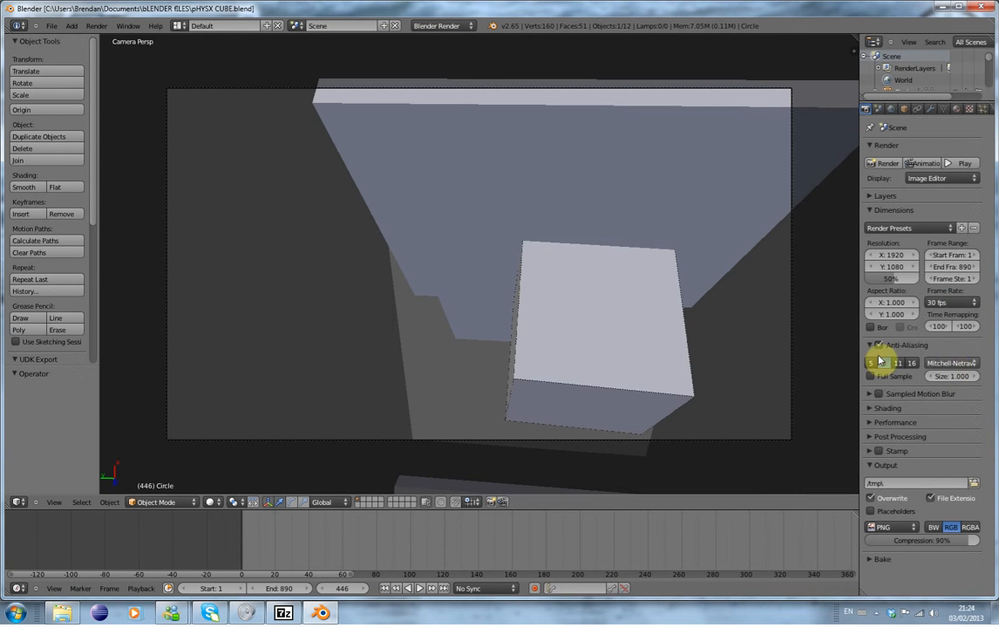
Rewind to the first frame, play the animation through the camera at the new frame rate, and stop it
{"action": "left_click", "coordinate": [385, 587]}
{"action": "left_click", "coordinate": [418, 588]}
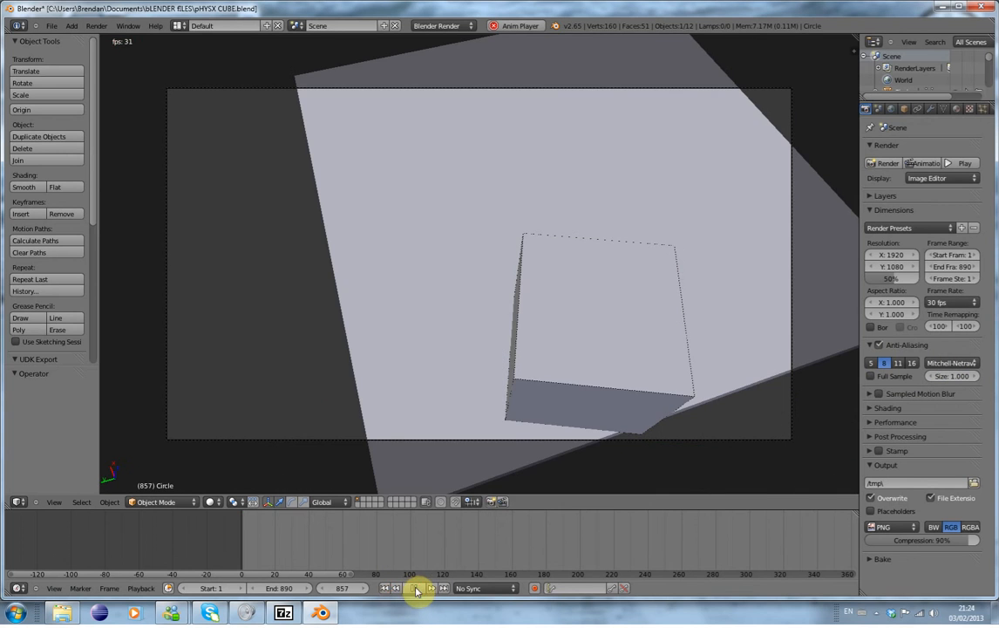
{"action": "left_click", "coordinate": [417, 588]}
{"action": "left_click", "coordinate": [384, 589]}
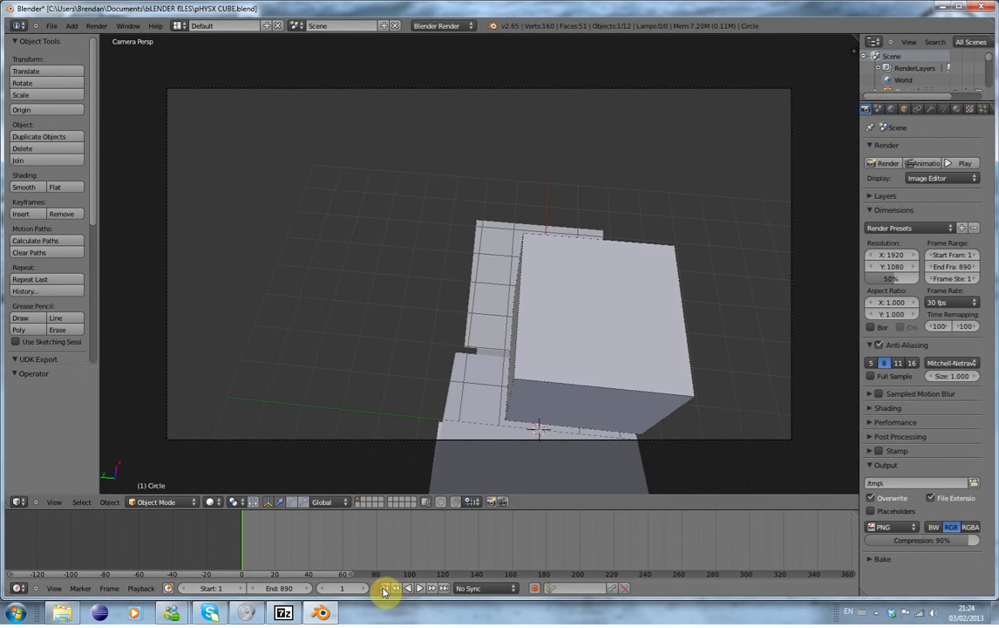
{"action": "left_click", "coordinate": [419, 588]}
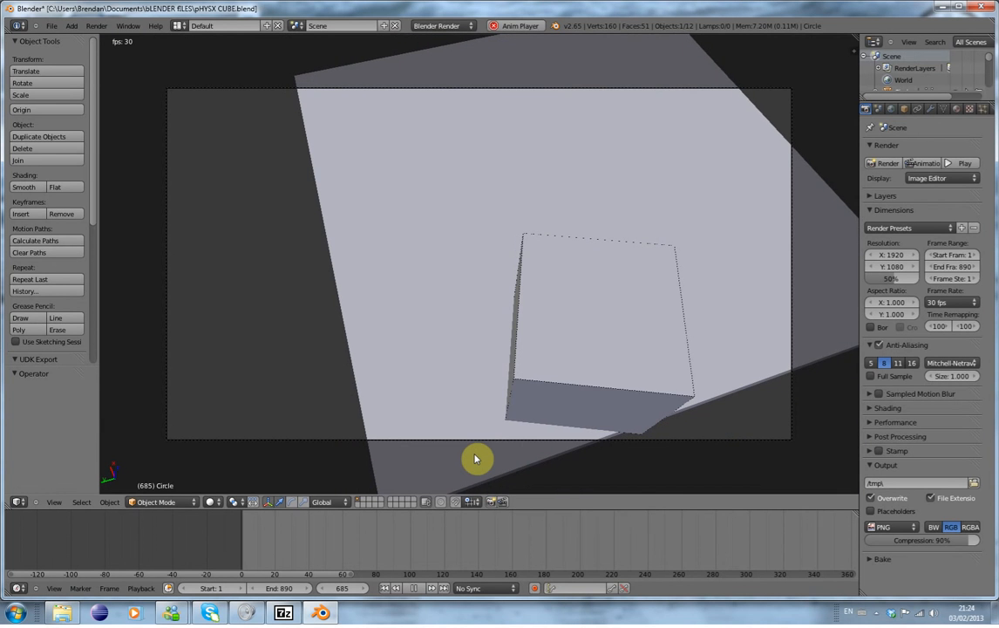
{"action": "key", "text": "Escape"}
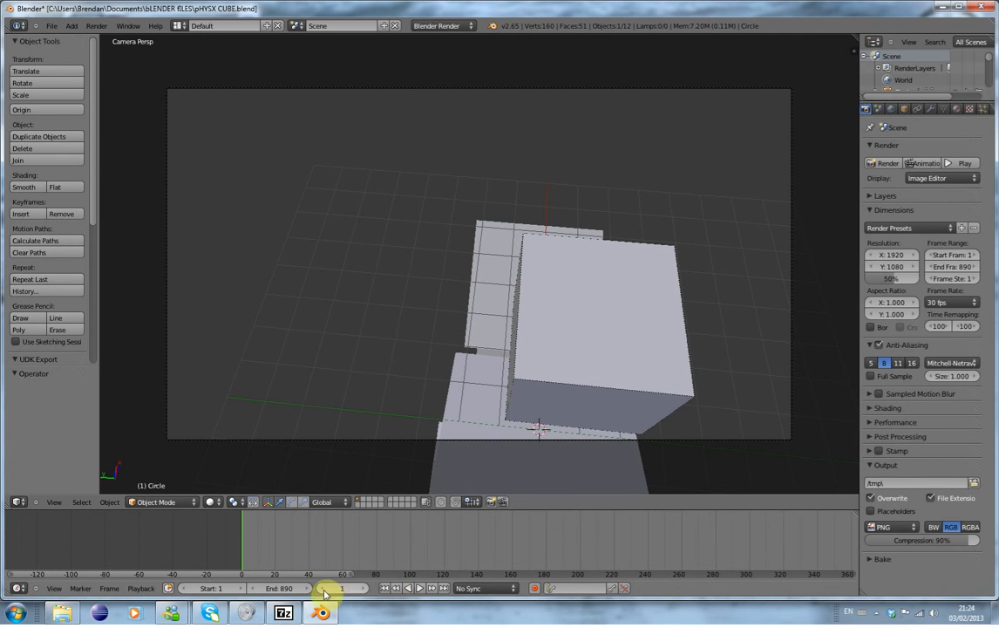
Step through the opening frames, scrub the timeline to about frame 99, and return to frame 1
{"action": "left_click", "coordinate": [363, 590]}
{"action": "left_click", "coordinate": [363, 589]}
{"action": "left_click", "coordinate": [363, 589]}
{"action": "left_click", "coordinate": [362, 589]}
{"action": "left_click", "coordinate": [363, 589]}
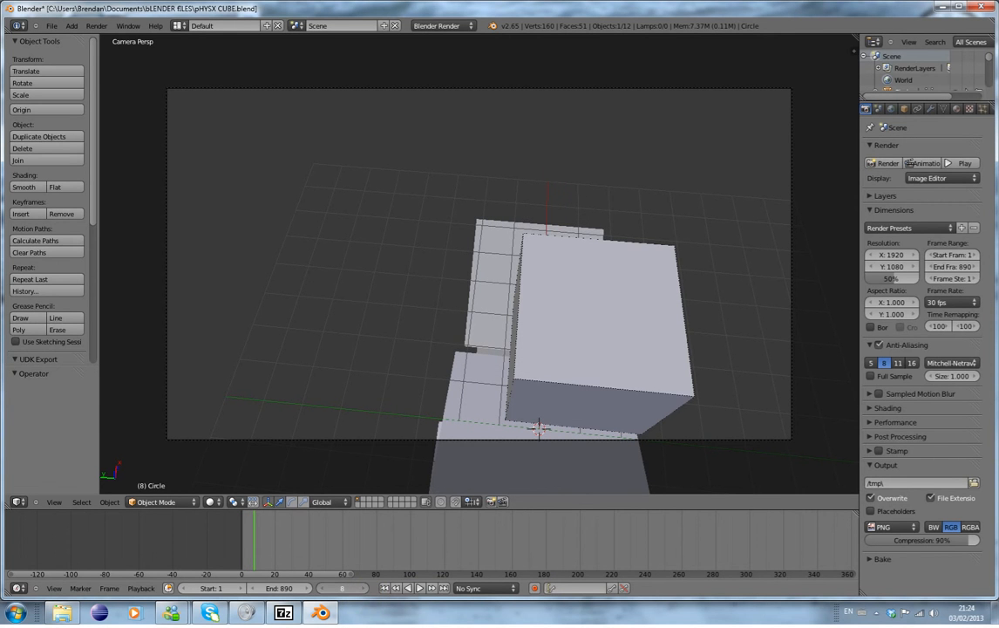
{"action": "left_click_drag", "start_coordinate": [280, 549], "coordinate": [411, 553]}
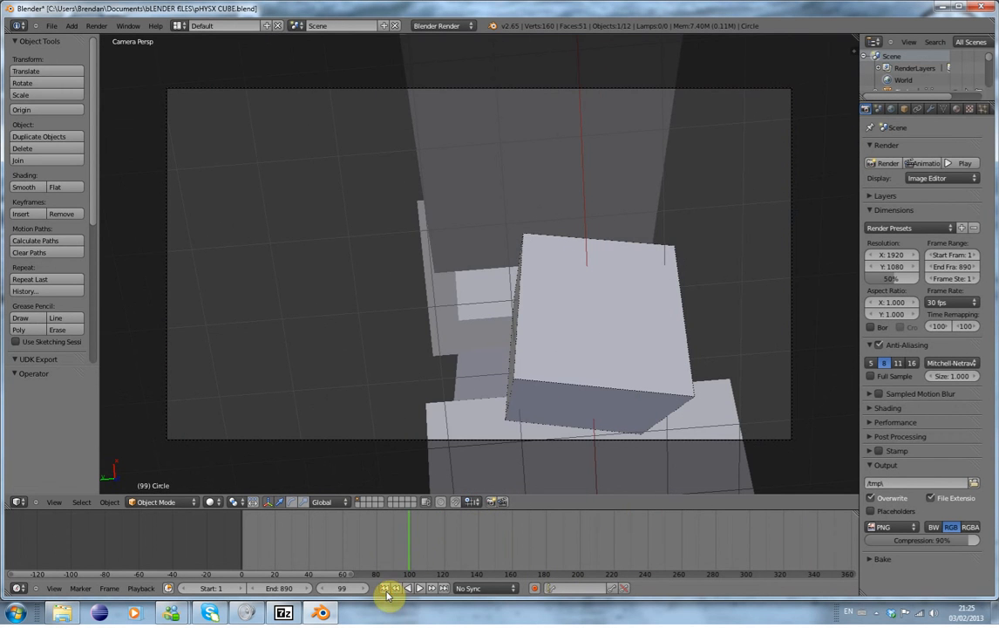
{"action": "left_click", "coordinate": [386, 588]}
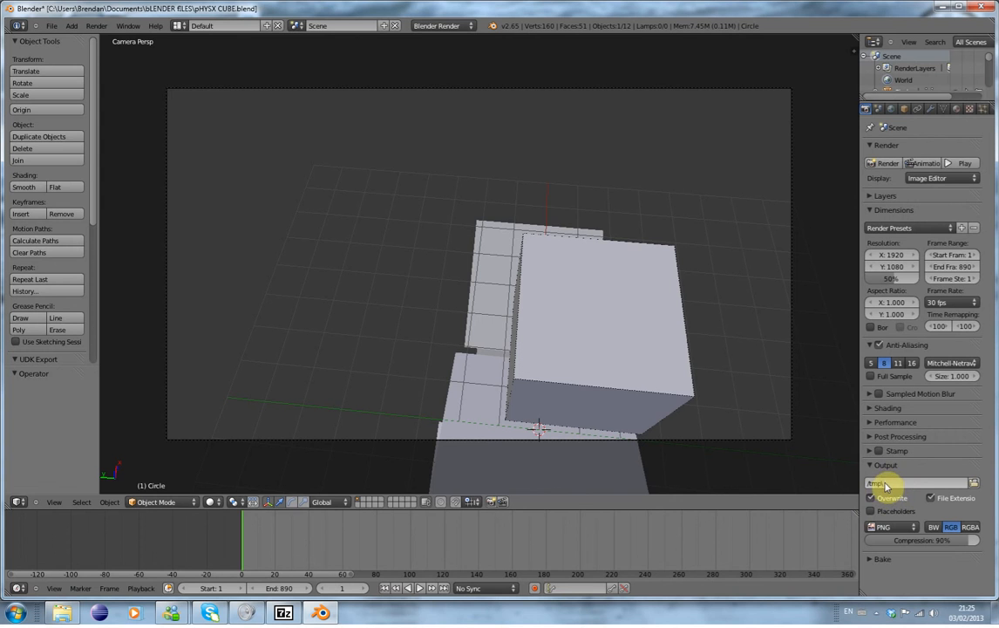
Look through the rendered image sequence in the C: drive's tmp folder in Windows Explorer and return to Blender
{"action": "left_click", "coordinate": [62, 612]}
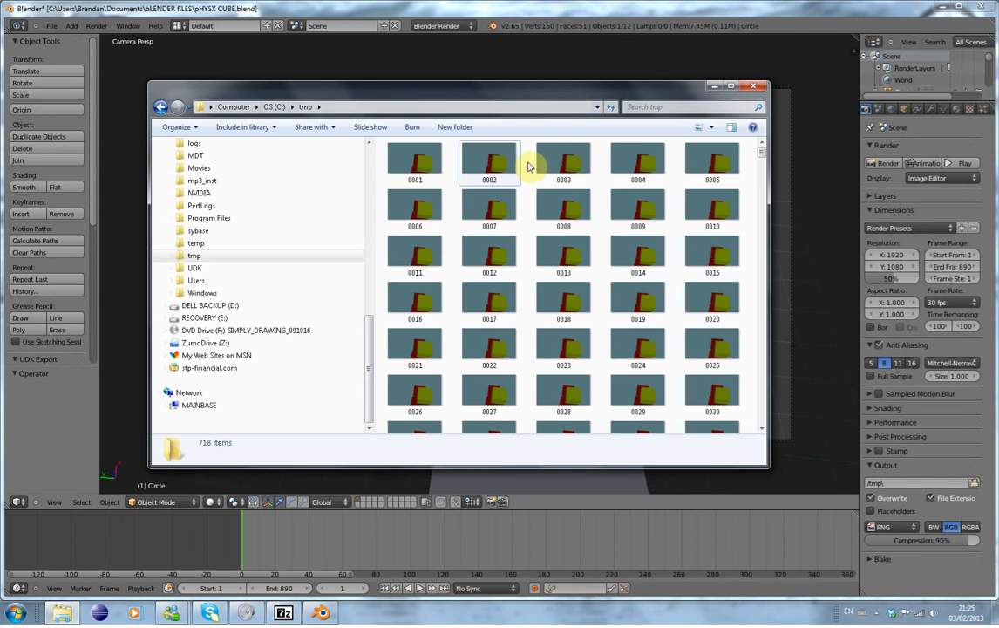
{"action": "mouse_move", "coordinate": [761, 154]}
{"action": "left_mouse_down"}
{"action": "mouse_move", "coordinate": [762, 170]}
{"action": "mouse_move", "coordinate": [765, 153]}
{"action": "left_mouse_up"}
{"action": "left_click", "coordinate": [955, 134]}
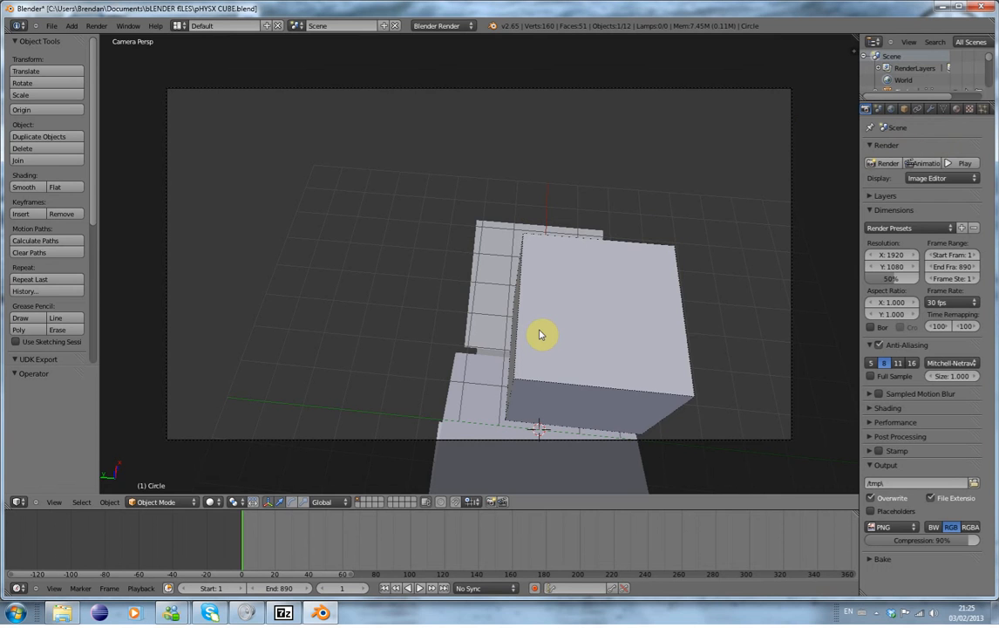
Try test renders of frame 1 with Blender Render and with the engine switched to Cycles Render
{"action": "key", "text": "F12"}
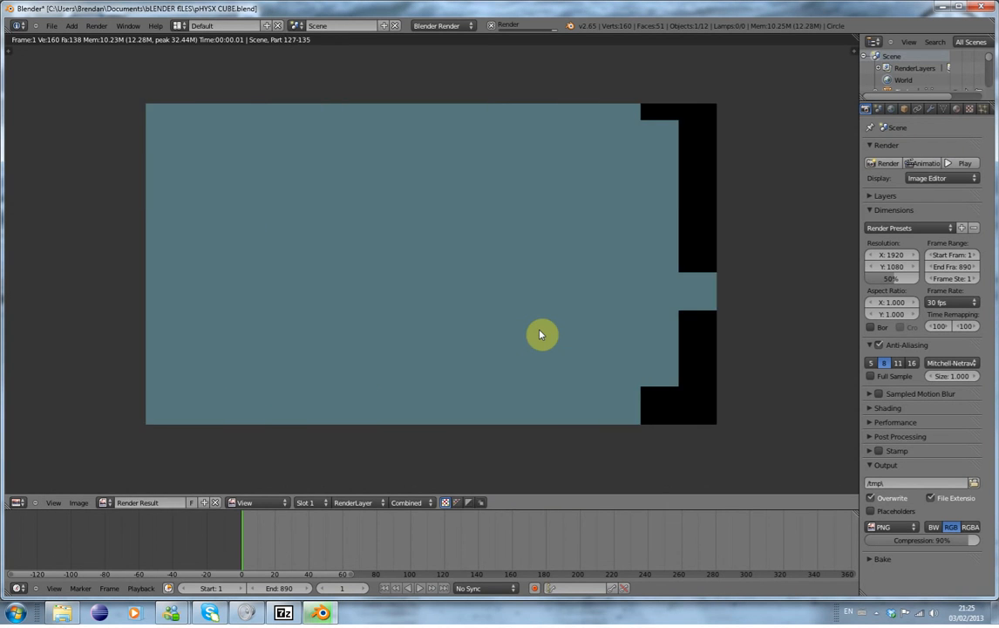
{"action": "key", "text": "Escape"}
{"action": "left_click", "coordinate": [441, 26]}
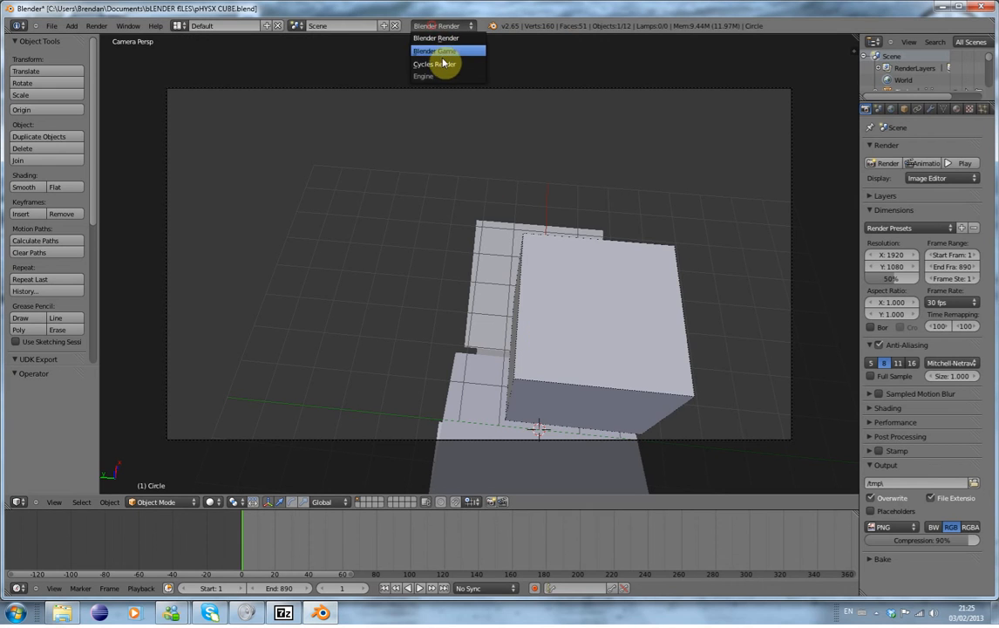
{"action": "left_click", "coordinate": [443, 64]}
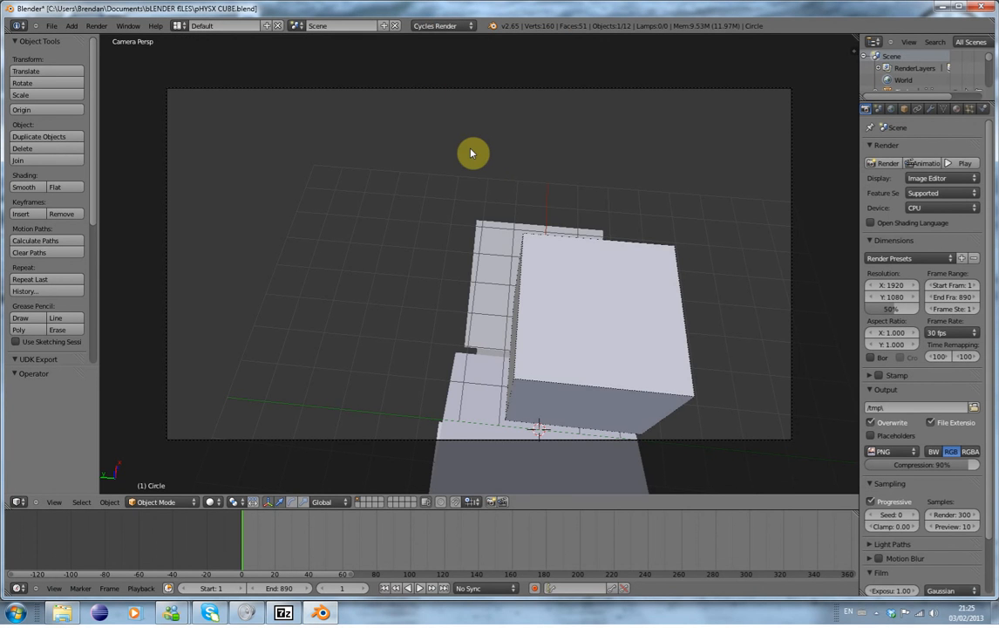
{"action": "key", "text": "F12"}
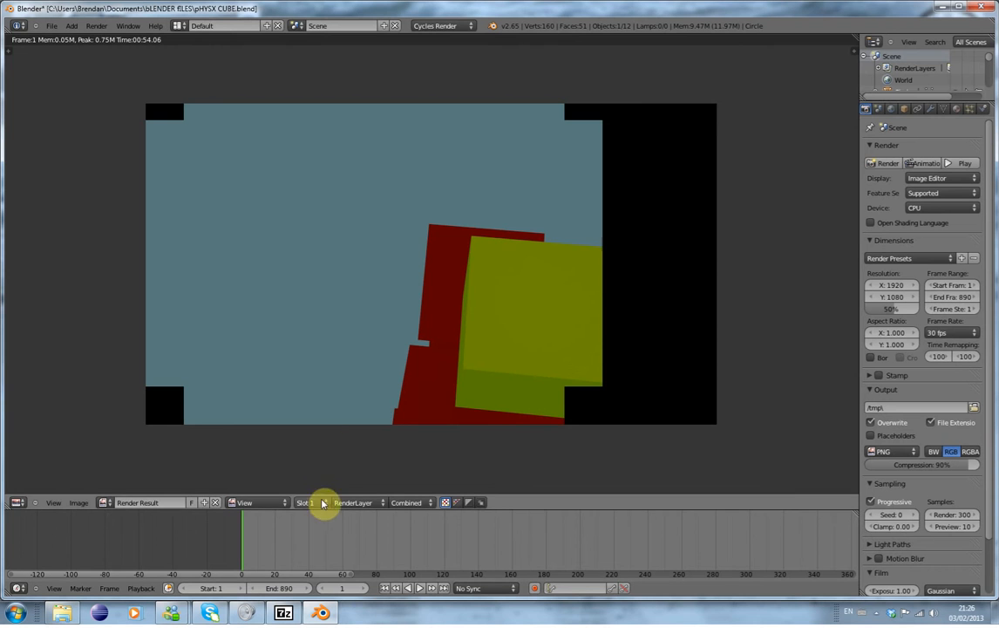
{"action": "key", "text": "Escape"}
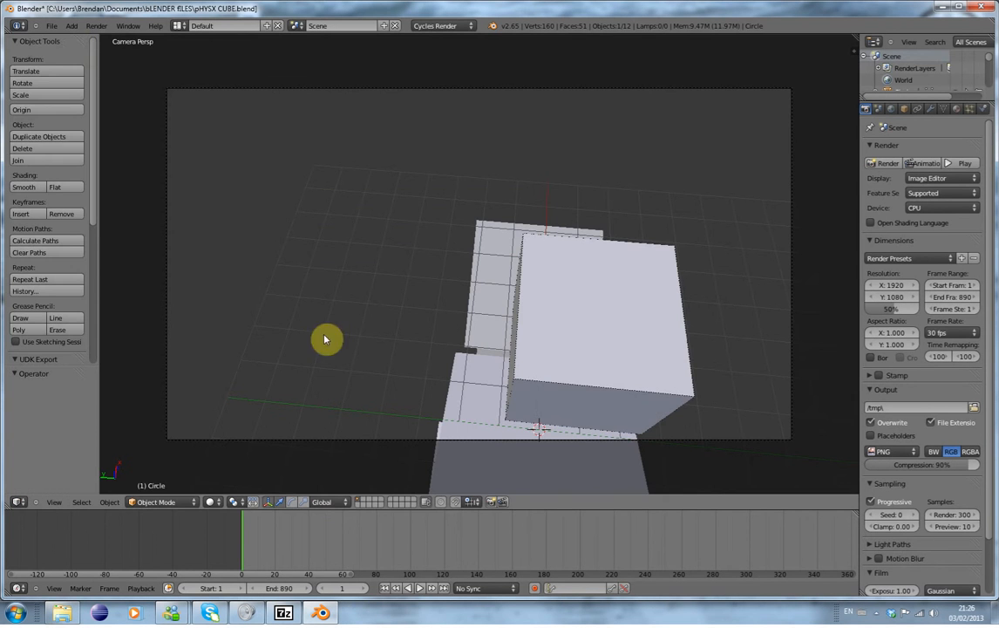
Start a new default file and switch the screen layout to Video Editing
{"action": "left_click", "coordinate": [54, 27]}
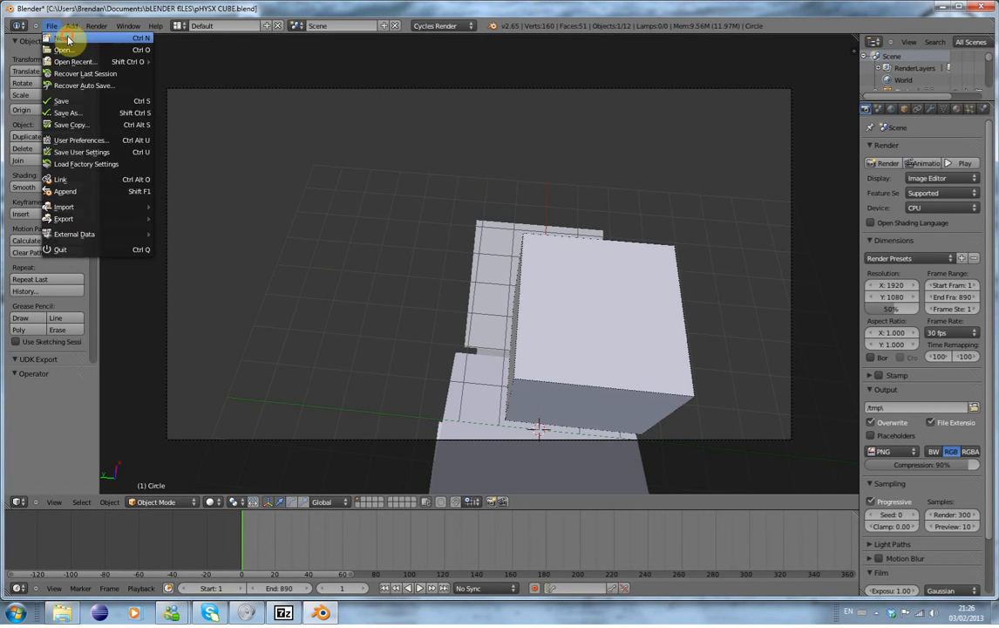
{"action": "left_click", "coordinate": [65, 37]}
{"action": "left_click", "coordinate": [80, 51]}
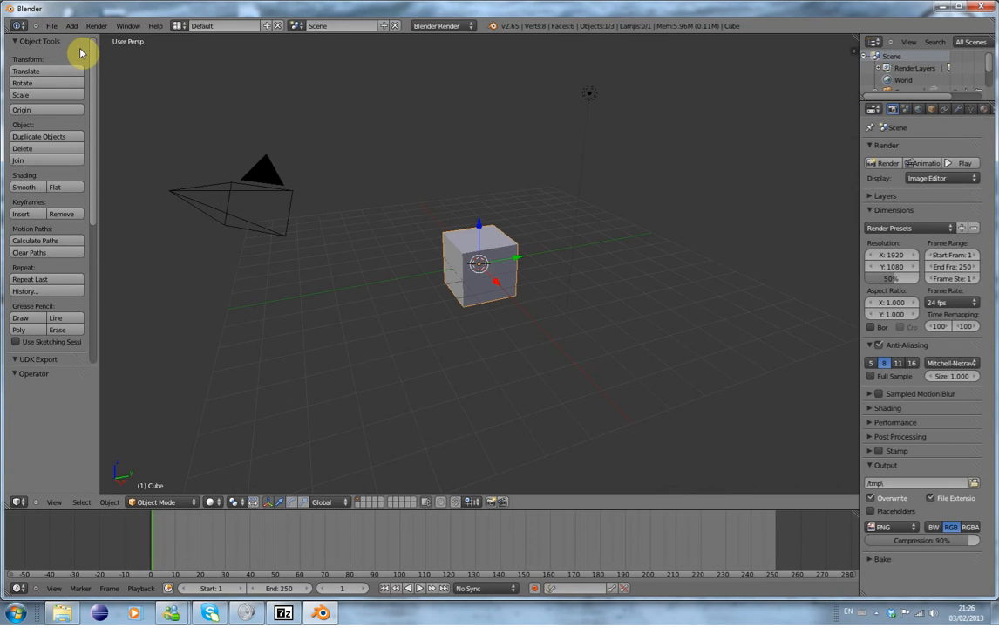
{"action": "left_click", "coordinate": [178, 27]}
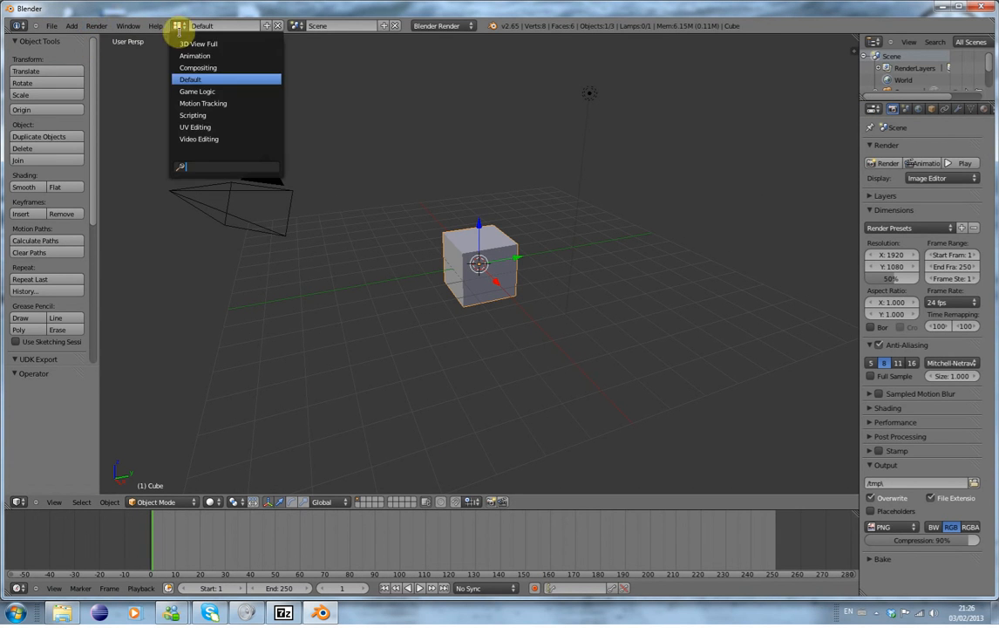
{"action": "left_click", "coordinate": [199, 138]}
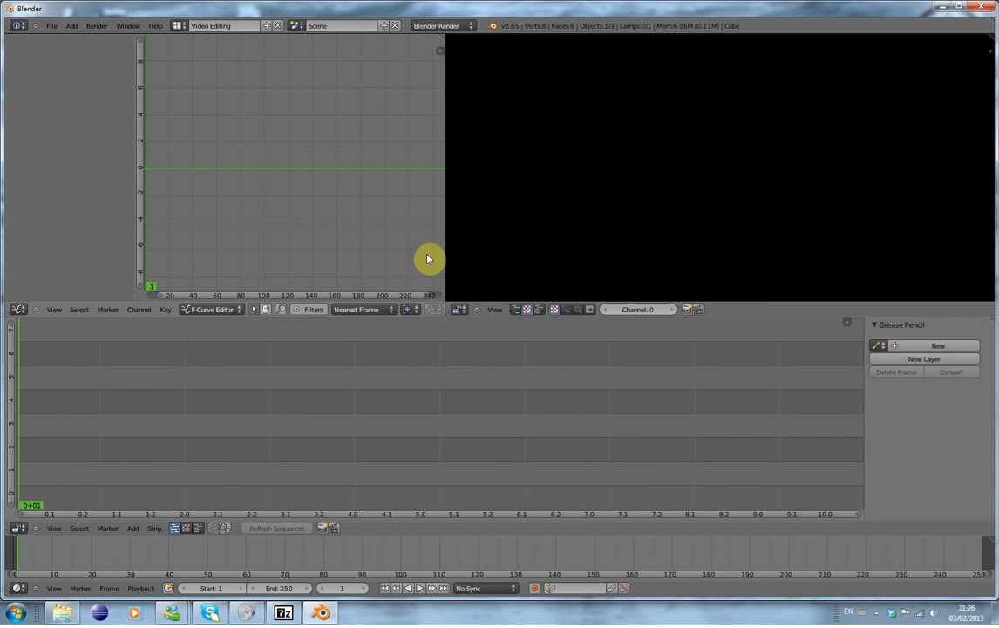
Change the graph editor area to the Properties editor and narrow it slightly beside the preview
{"action": "left_click", "coordinate": [17, 309]}
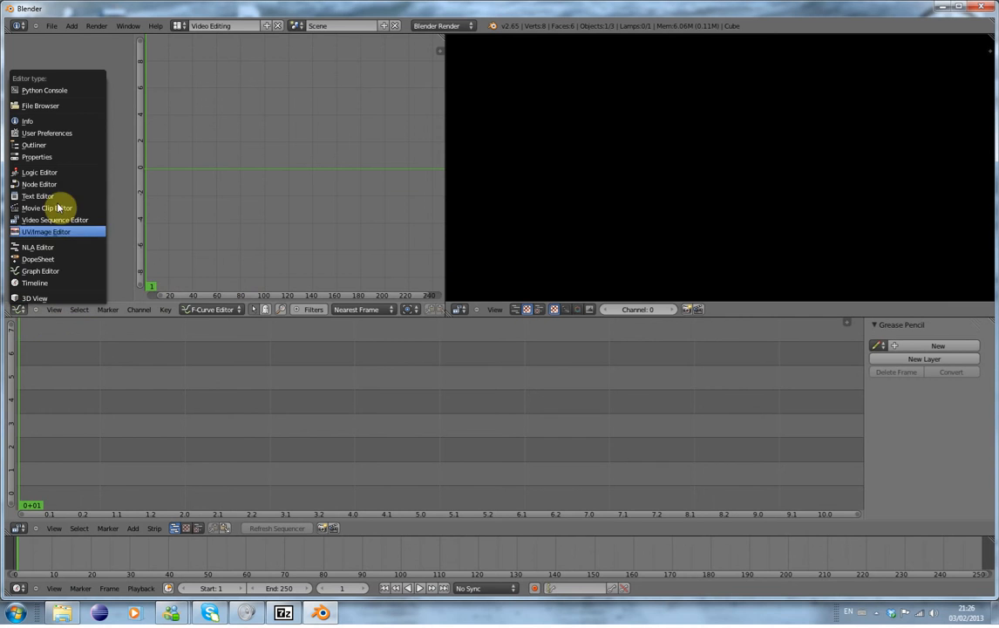
{"action": "left_click", "coordinate": [58, 160]}
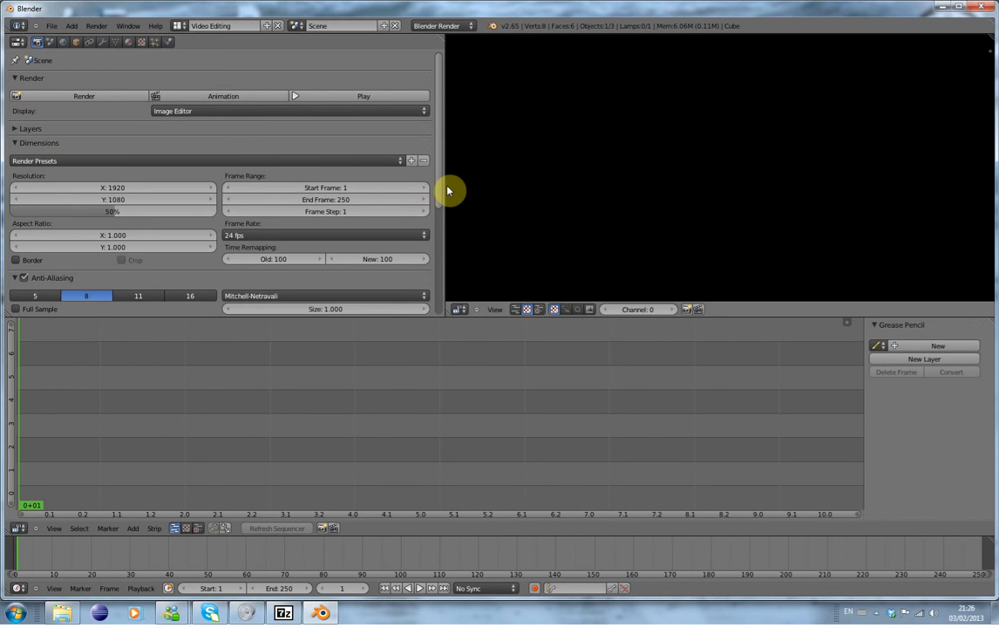
{"action": "left_click_drag", "start_coordinate": [445, 189], "coordinate": [434, 190]}
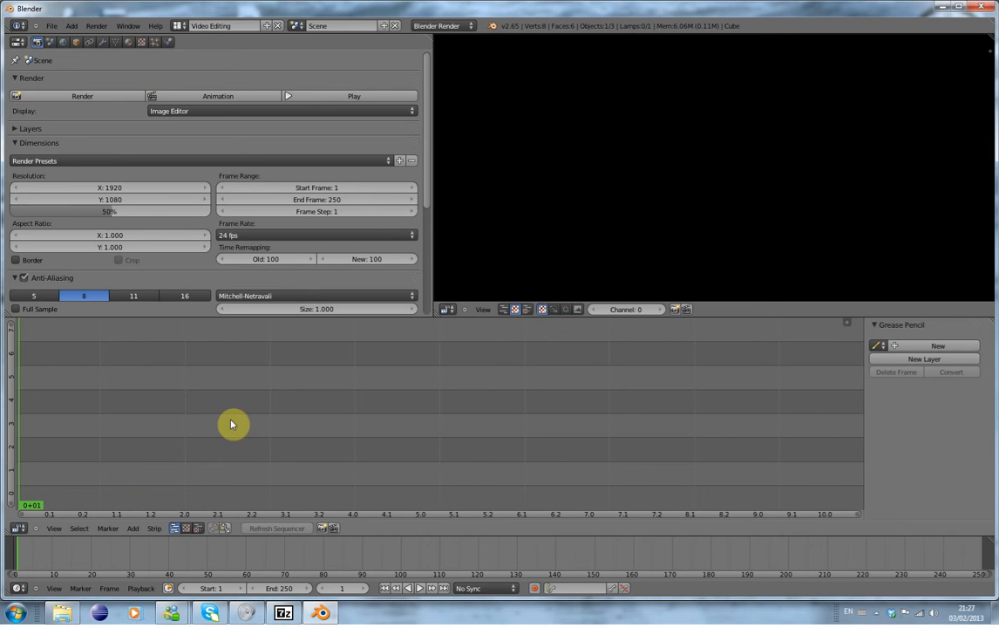
Review the output path and file format options in the render settings
{"action": "key", "text": "shift+a"}
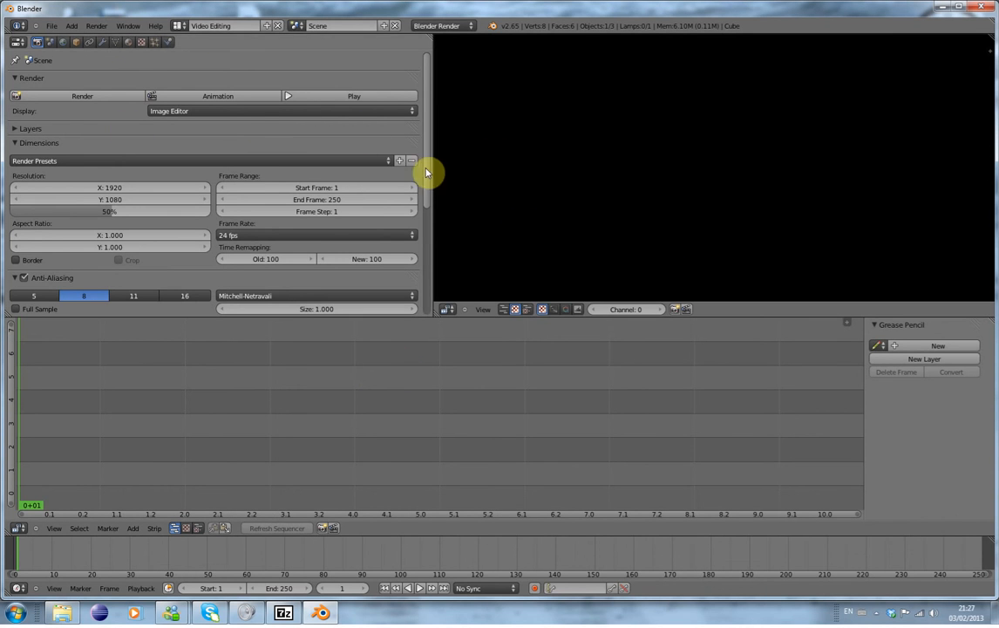
{"action": "left_click_drag", "start_coordinate": [424, 179], "coordinate": [415, 263]}
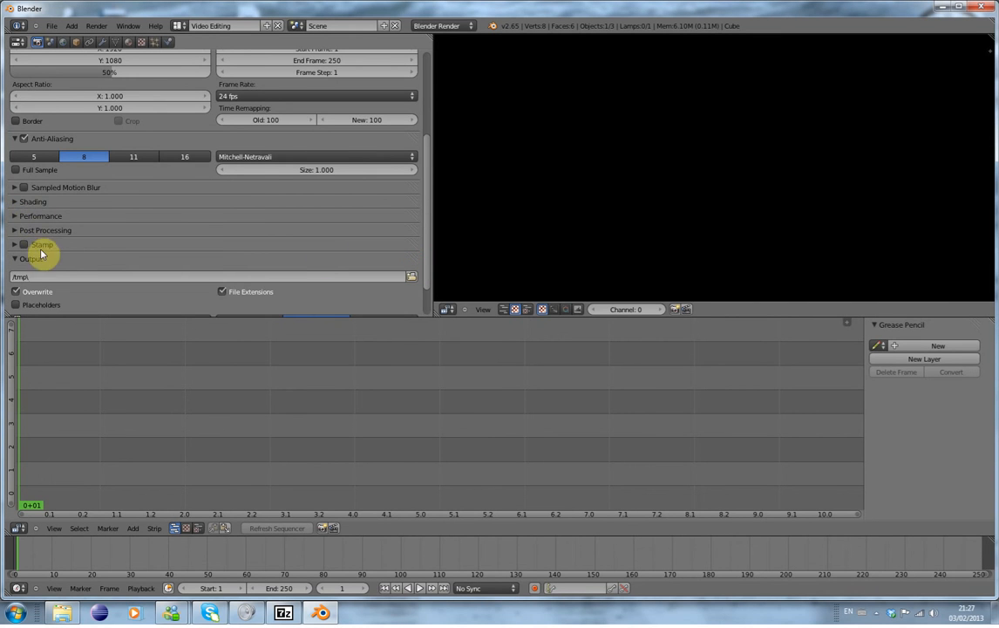
{"action": "left_click_drag", "start_coordinate": [427, 180], "coordinate": [426, 219]}
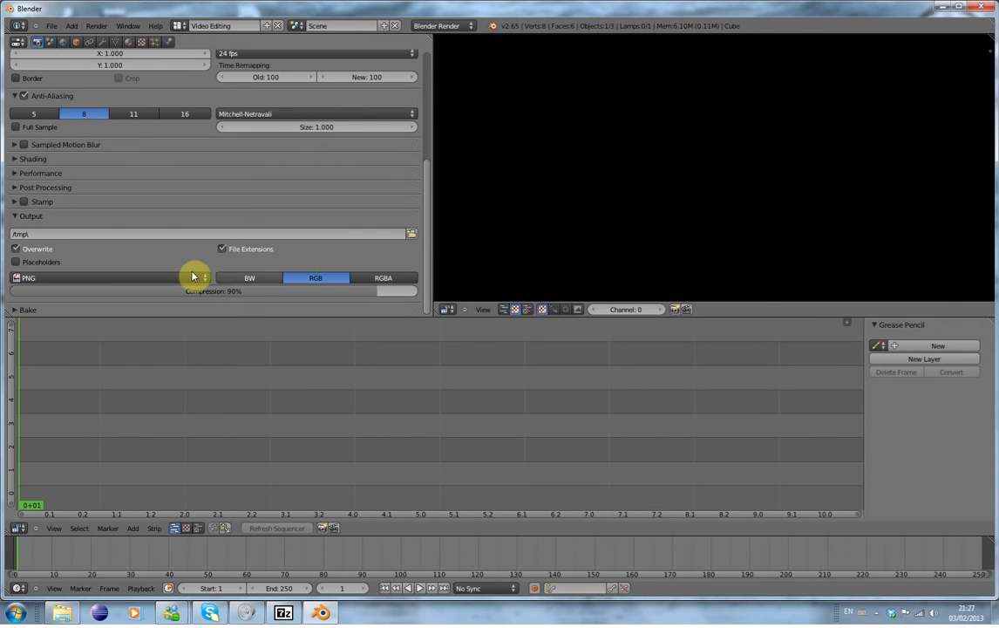
{"action": "left_click", "coordinate": [149, 278]}
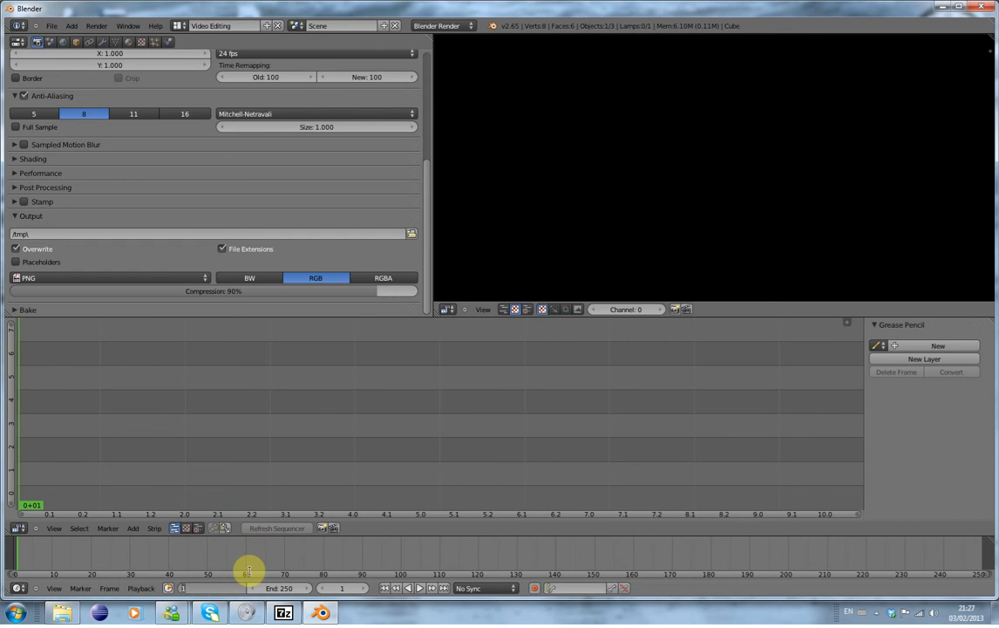
Set the timeline's end frame to 716, keeping the start frame at 1
{"action": "type", "text": "5"}
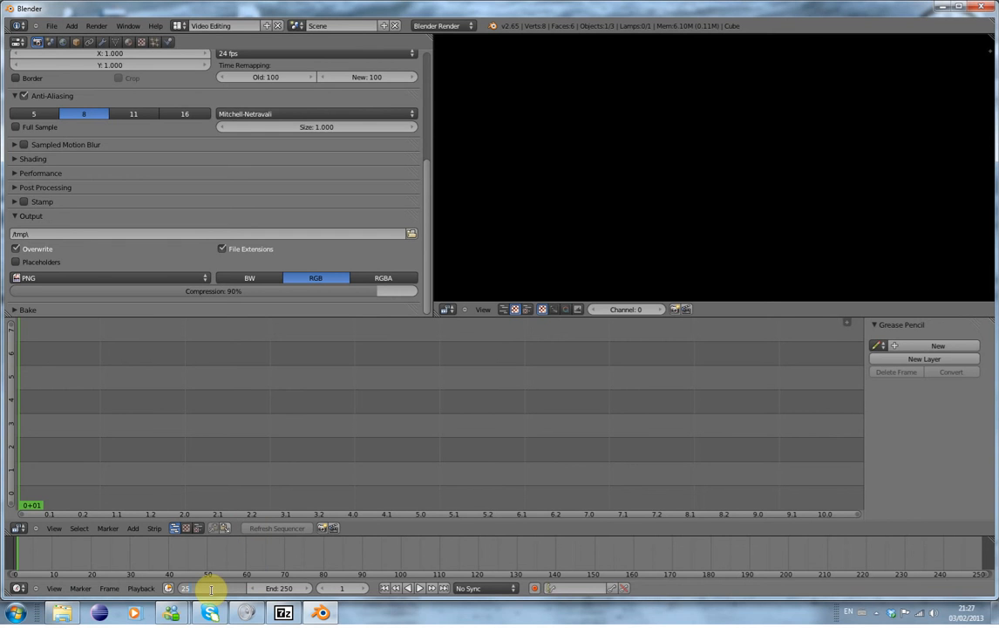
{"action": "key", "text": "Escape"}
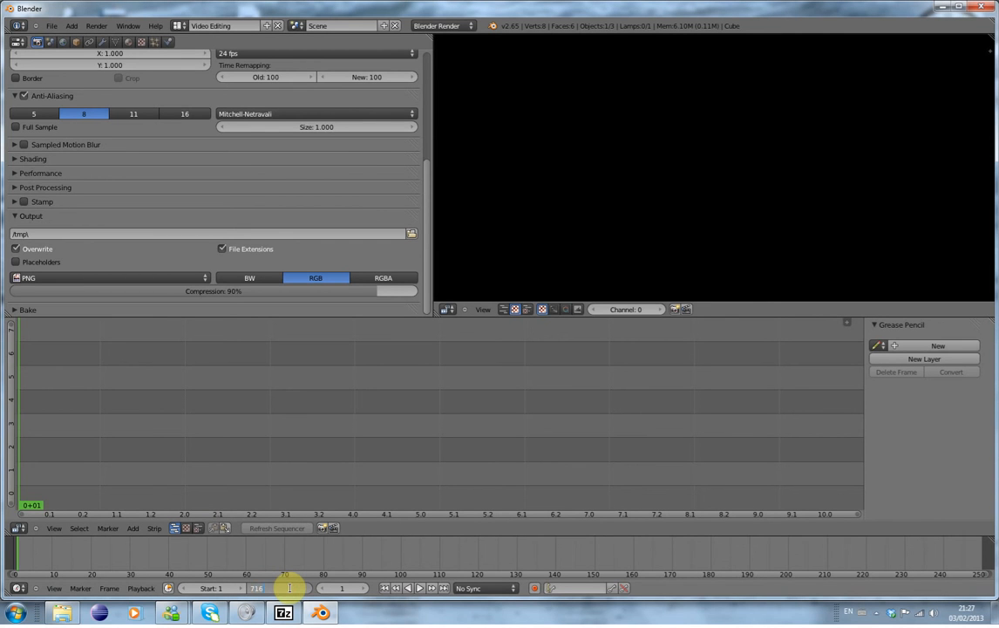
{"action": "key", "text": "Return"}
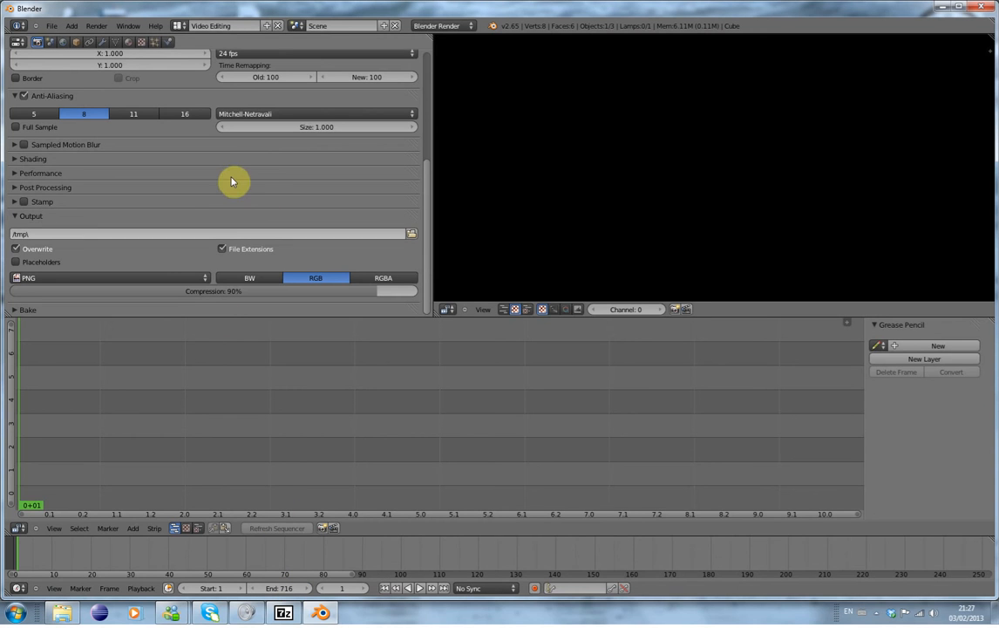
Add all the PNG frames in C:\tmp as an image strip on channel 1 and move it to start at frame 1
{"action": "left_click", "coordinate": [133, 528]}
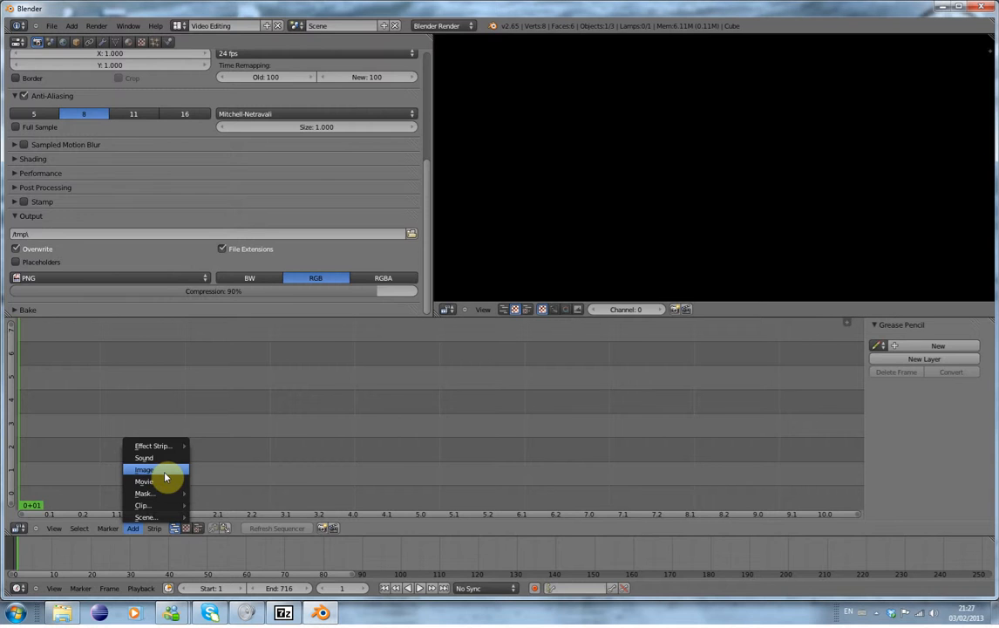
{"action": "left_click", "coordinate": [146, 470]}
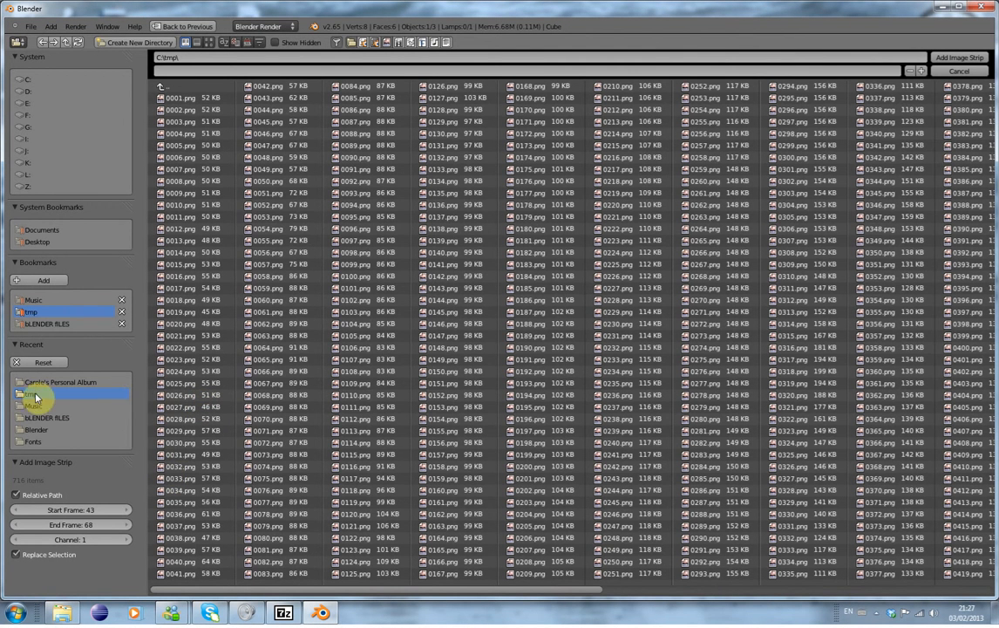
{"action": "left_click", "coordinate": [157, 59]}
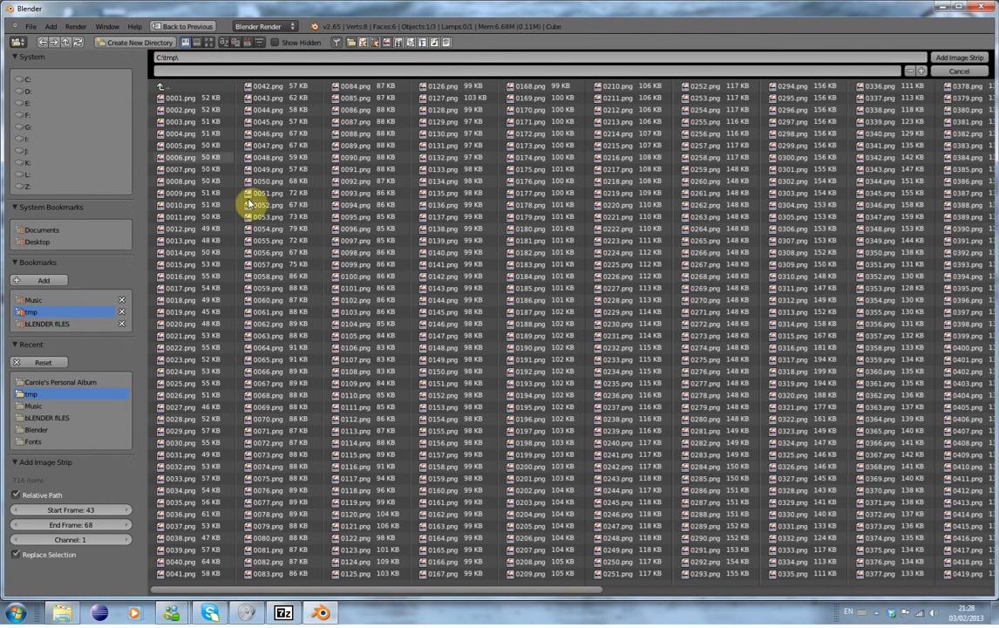
{"action": "key", "text": "a"}
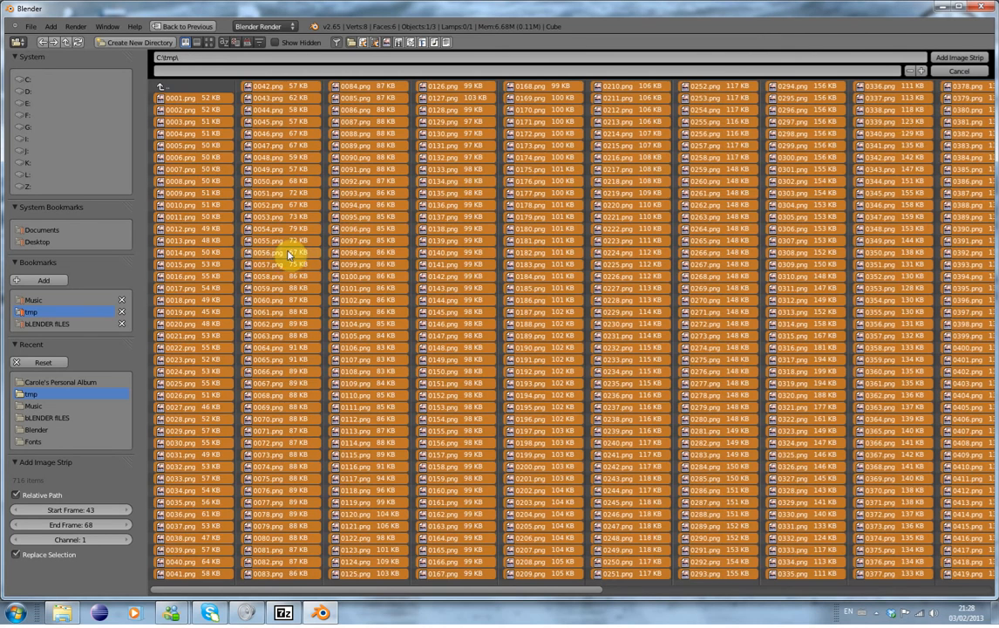
{"action": "left_click", "coordinate": [950, 58]}
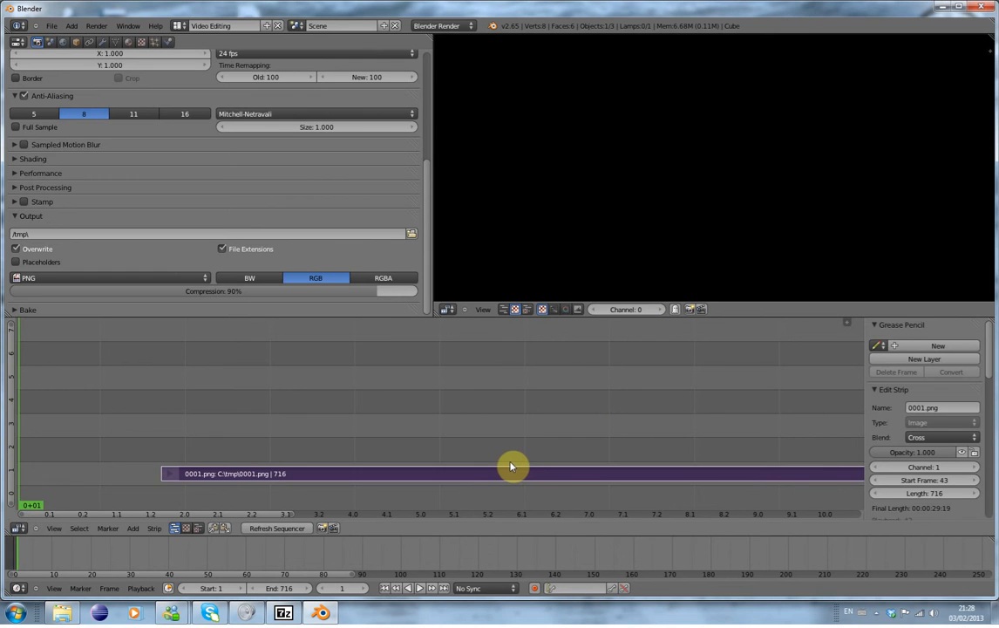
{"action": "key", "text": "g"}
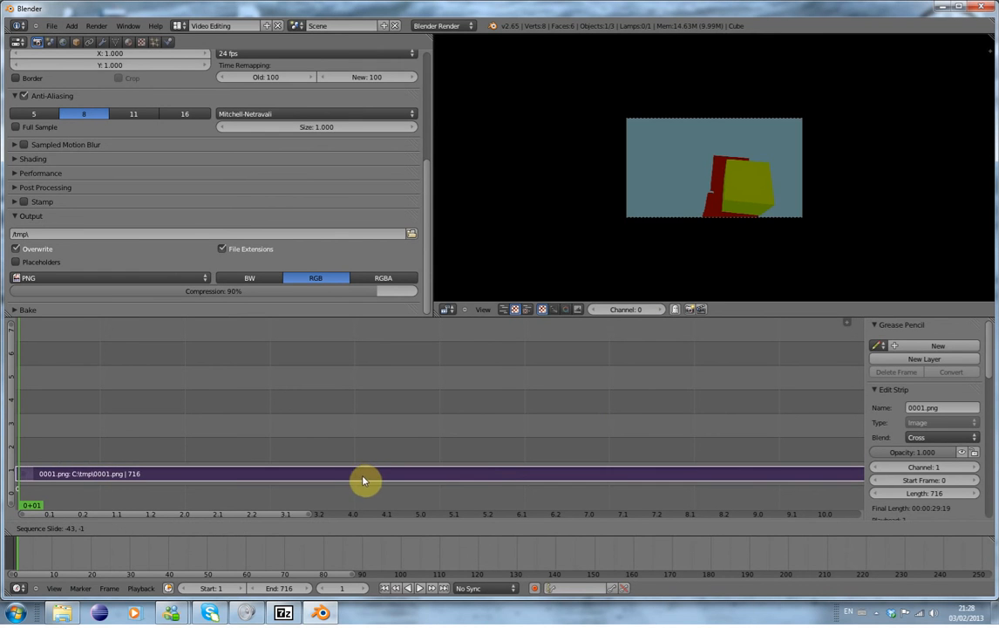
{"action": "left_click", "coordinate": [367, 481]}
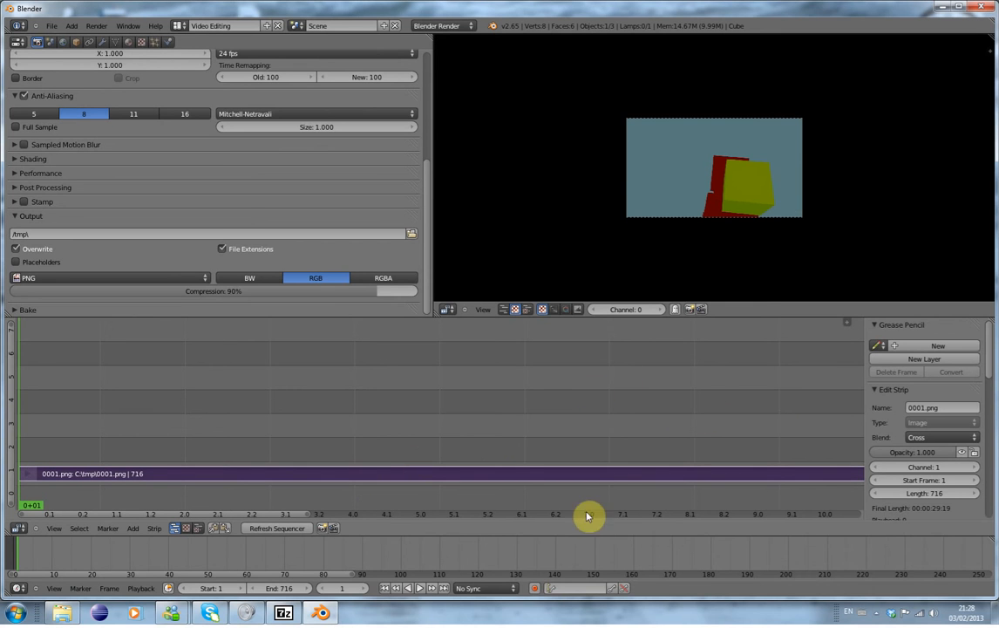
Play back the image strip in an enlarged preview and look over the render dimension settings
{"action": "left_click", "coordinate": [420, 589]}
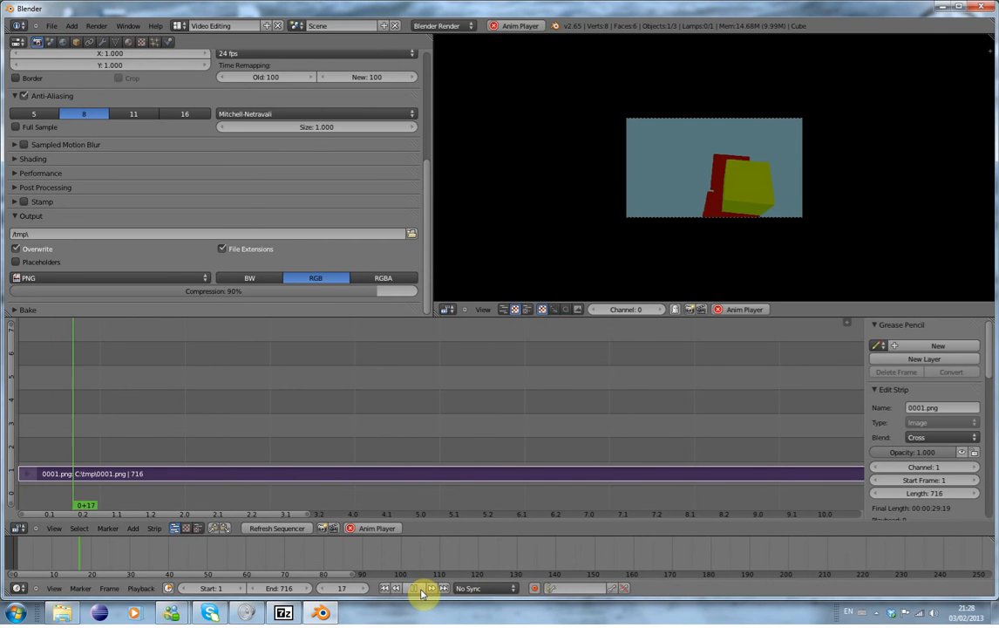
{"action": "scroll", "coordinate": [771, 209], "scroll_direction": "up", "scroll_amount": 2}
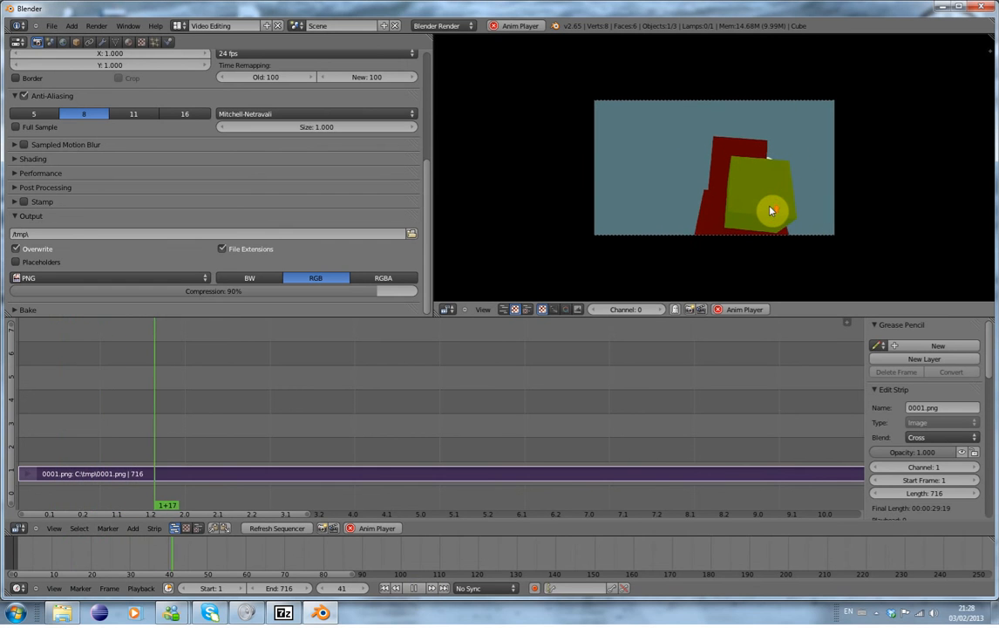
{"action": "scroll", "coordinate": [771, 210], "scroll_direction": "up", "scroll_amount": 1}
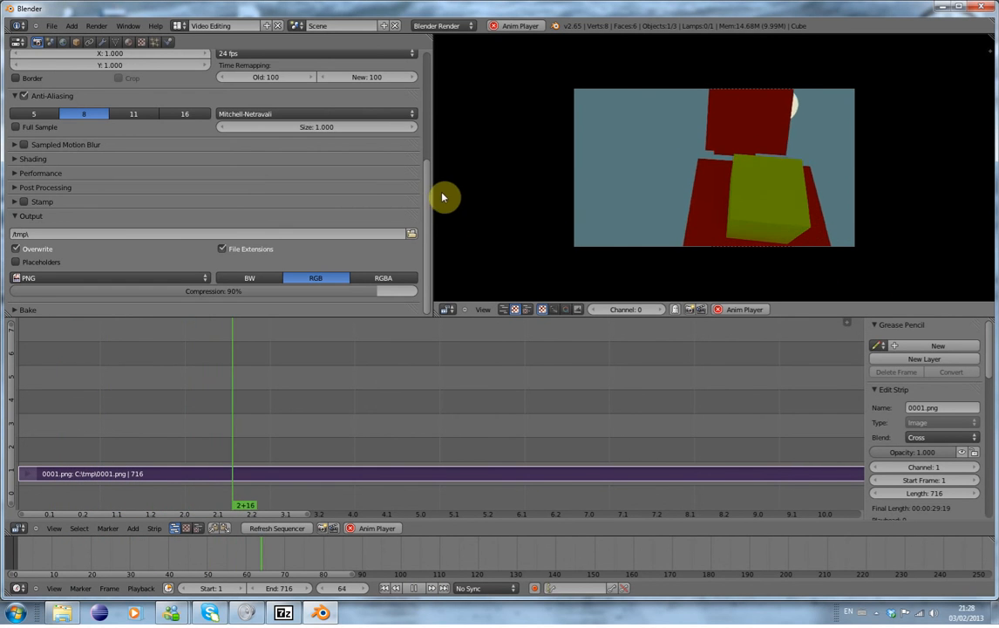
{"action": "left_click_drag", "start_coordinate": [431, 203], "coordinate": [412, 63]}
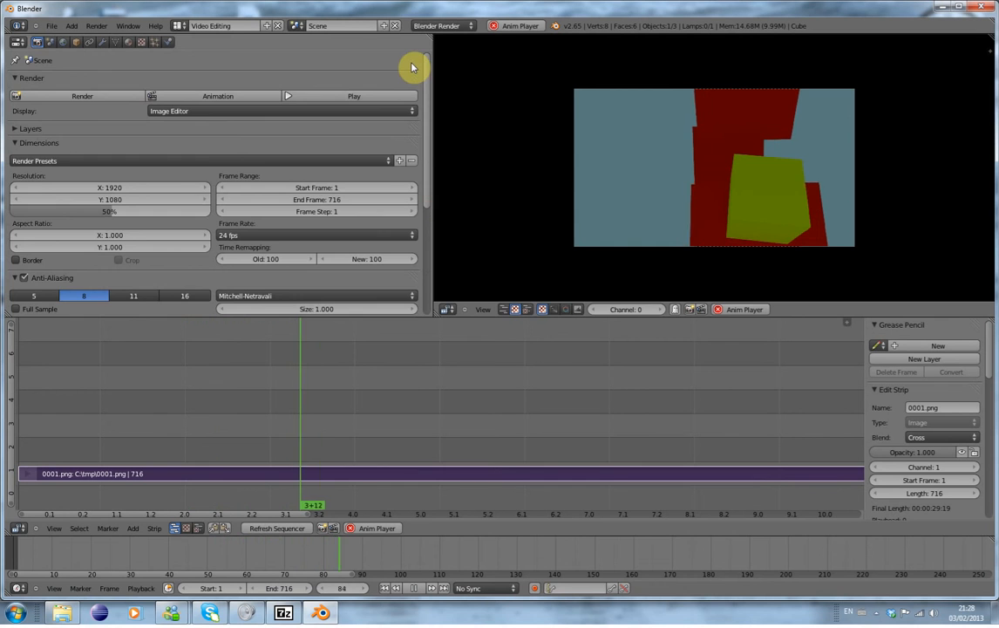
{"action": "scroll", "coordinate": [412, 68], "scroll_direction": "down", "scroll_amount": 2}
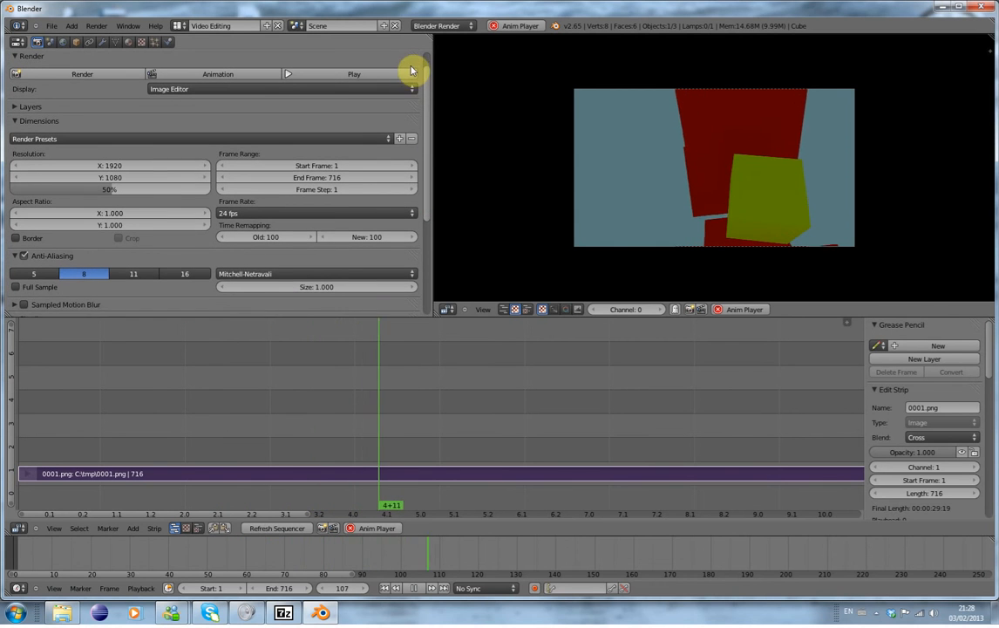
{"action": "scroll", "coordinate": [412, 69], "scroll_direction": "up", "scroll_amount": 2}
{"action": "key", "text": "Escape"}
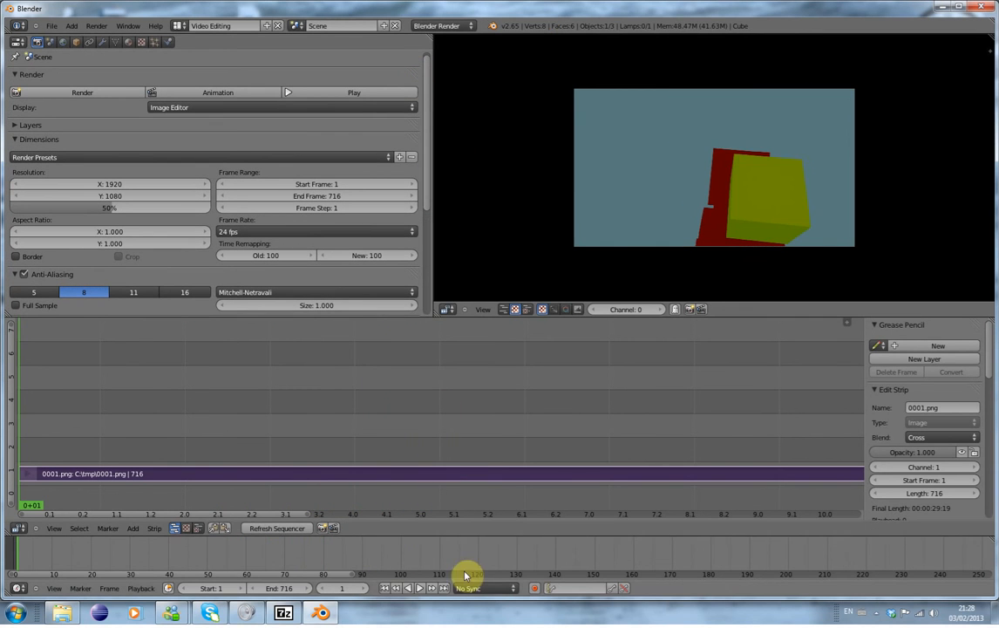
{"action": "left_click", "coordinate": [142, 588]}
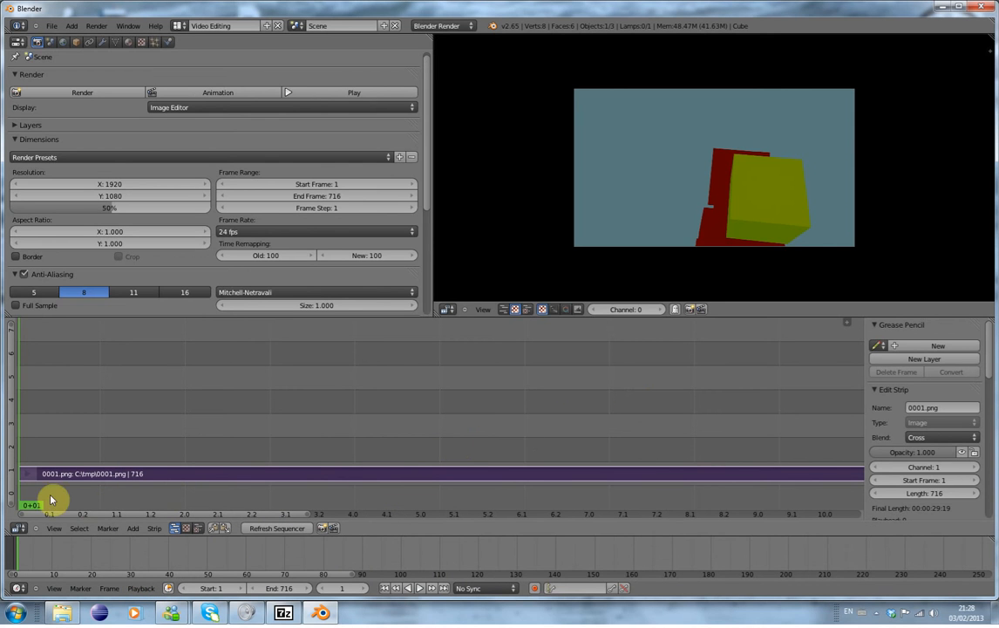
Set the current frame to 60 and add the knock.aif sound from the Music folder on channel 3
{"action": "left_click_drag", "start_coordinate": [19, 497], "coordinate": [220, 513]}
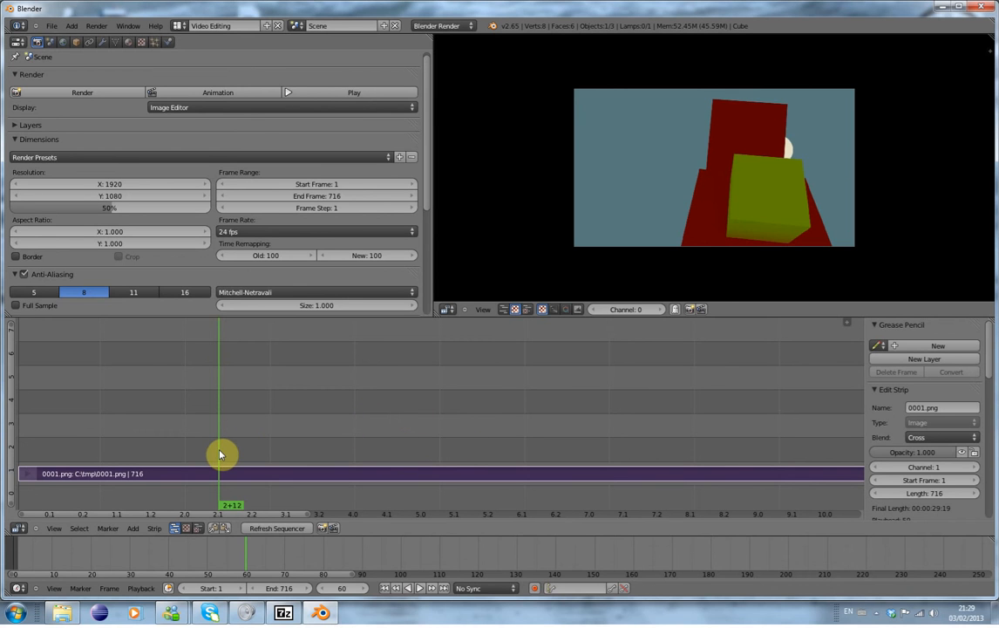
{"action": "key", "text": "shift+a"}
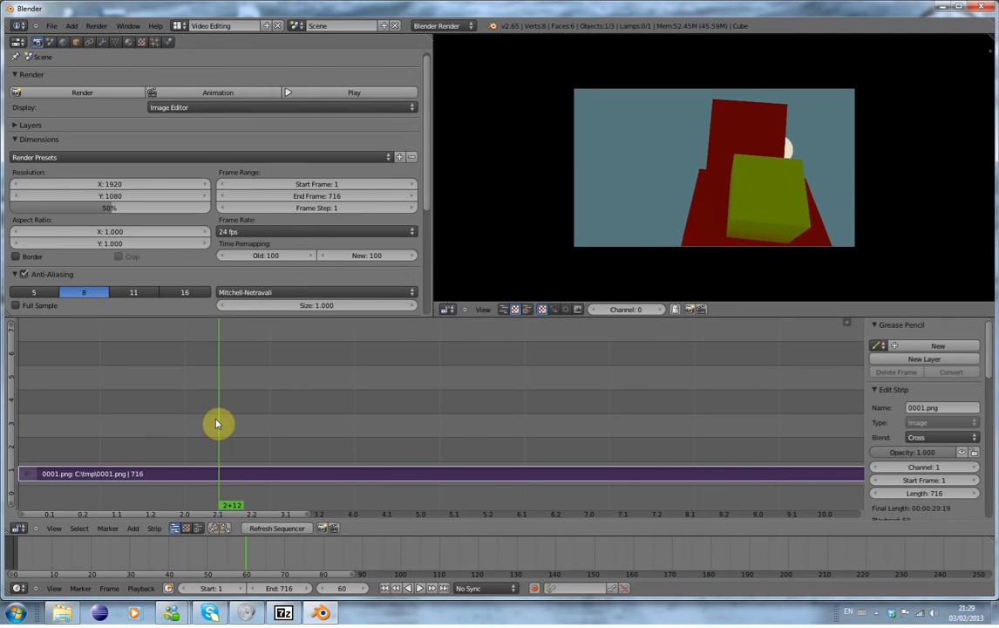
{"action": "key", "text": "shift+a"}
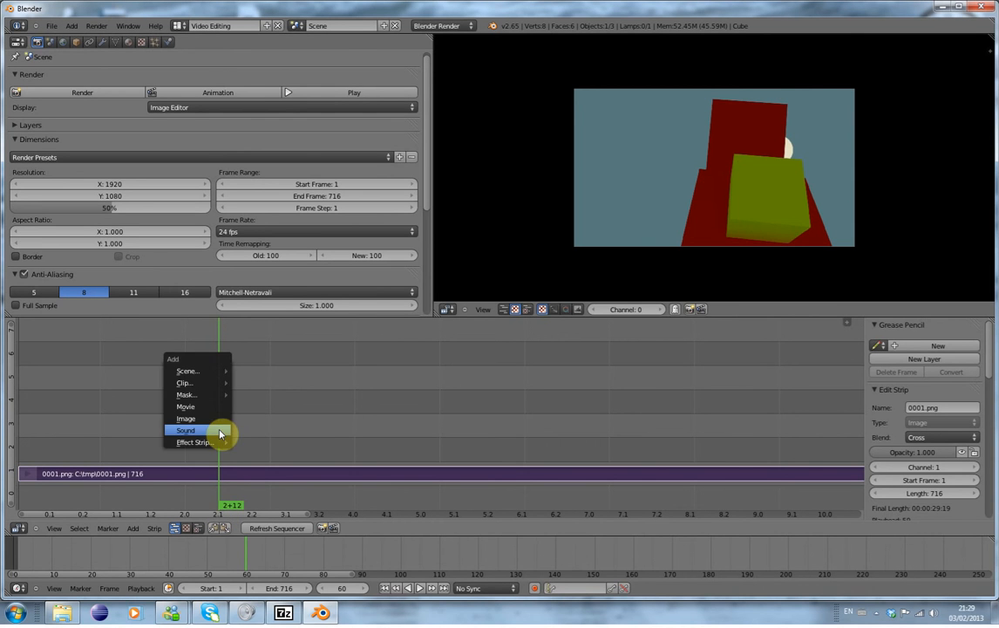
{"action": "left_click", "coordinate": [220, 434]}
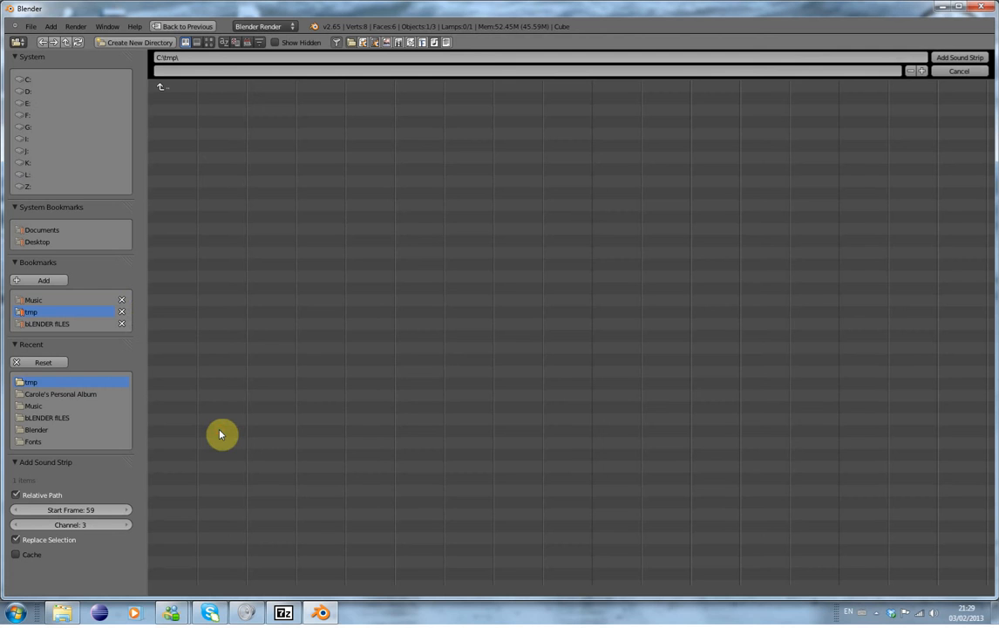
{"action": "left_click", "coordinate": [37, 300]}
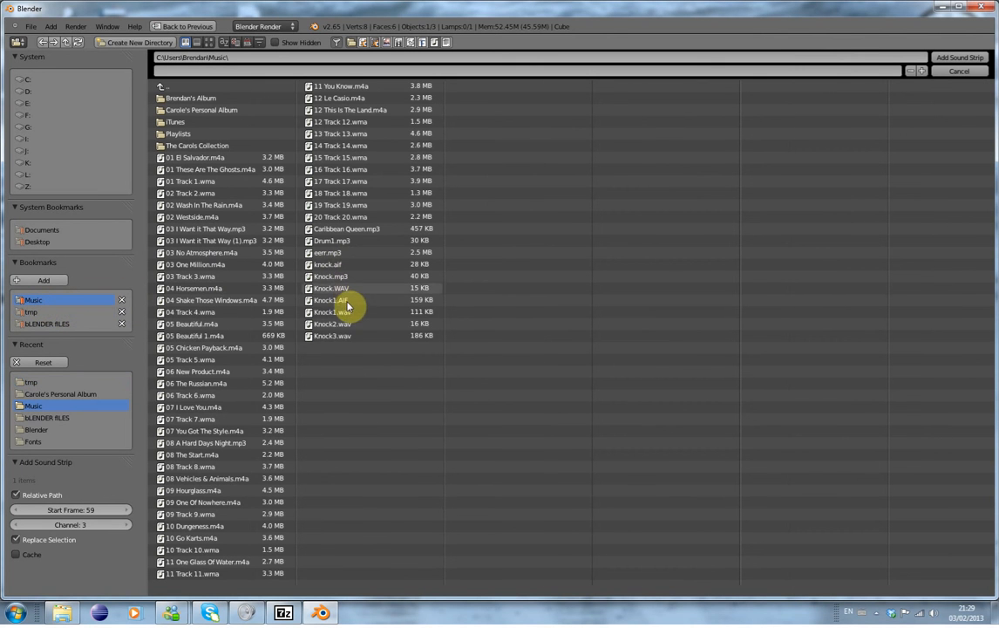
{"action": "left_click", "coordinate": [334, 264]}
{"action": "left_click", "coordinate": [958, 58]}
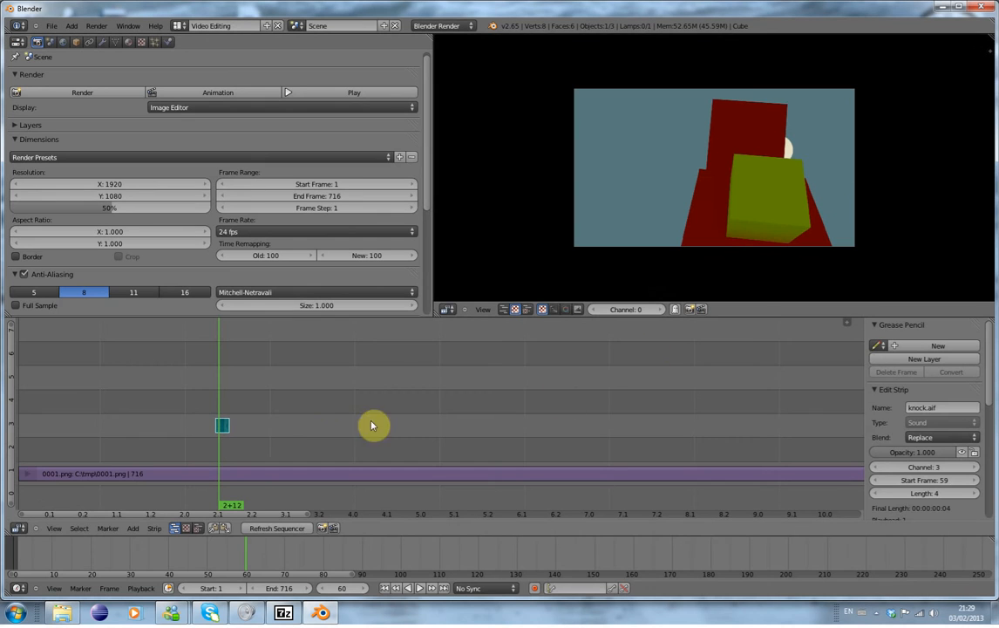
Move the knock.aif strip to start at frame 60 and turn on its waveform display
{"action": "key", "text": "g"}
{"action": "left_click", "coordinate": [257, 430]}
{"action": "scroll", "coordinate": [236, 446], "scroll_direction": "up", "scroll_amount": 2}
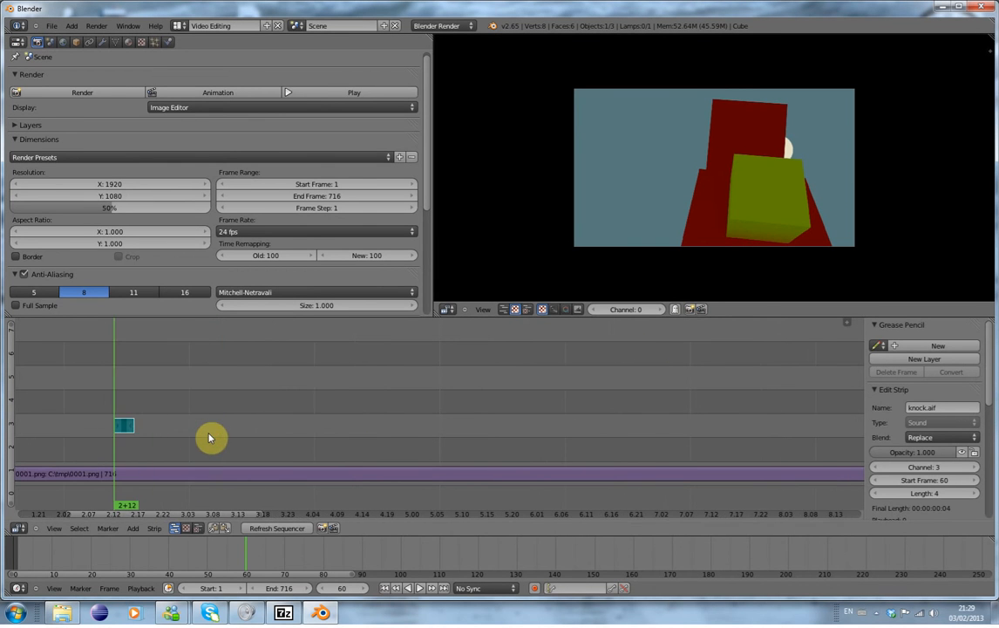
{"action": "middle_click_drag", "start_coordinate": [213, 431], "coordinate": [444, 406]}
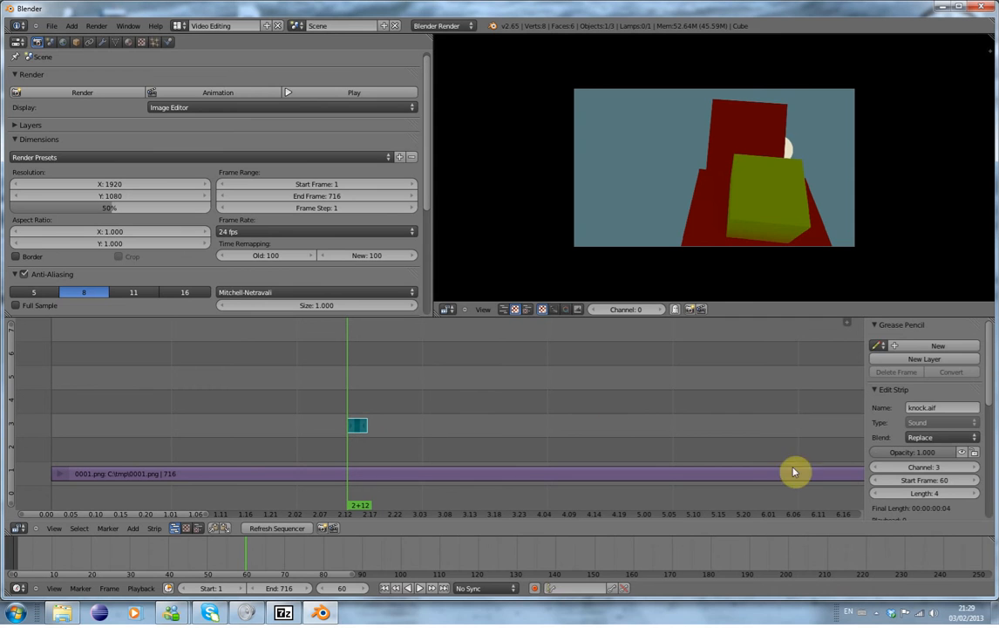
{"action": "left_click_drag", "start_coordinate": [994, 398], "coordinate": [990, 475]}
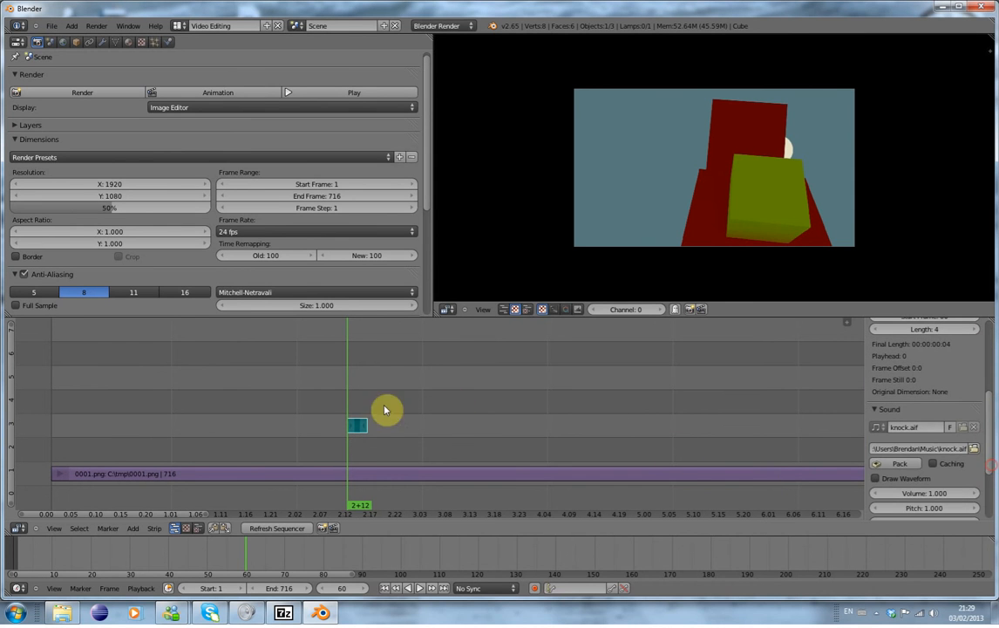
{"action": "left_click", "coordinate": [877, 479]}
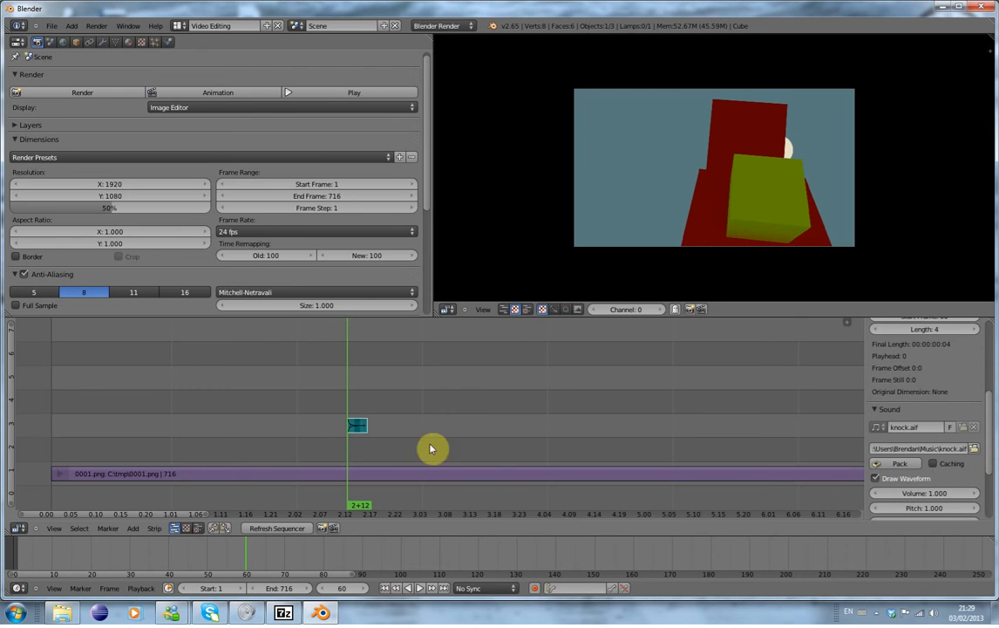
{"action": "middle_click_drag", "start_coordinate": [356, 430], "coordinate": [335, 434]}
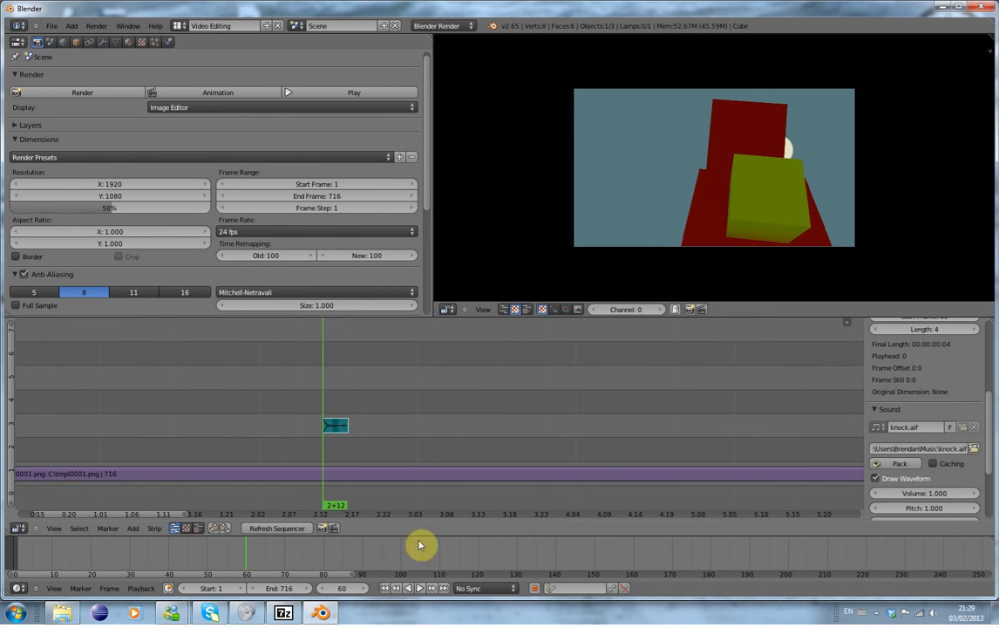
Play the animation onward from frame 60 to find the next impact and set the current frame to 121
{"action": "left_click", "coordinate": [422, 590]}
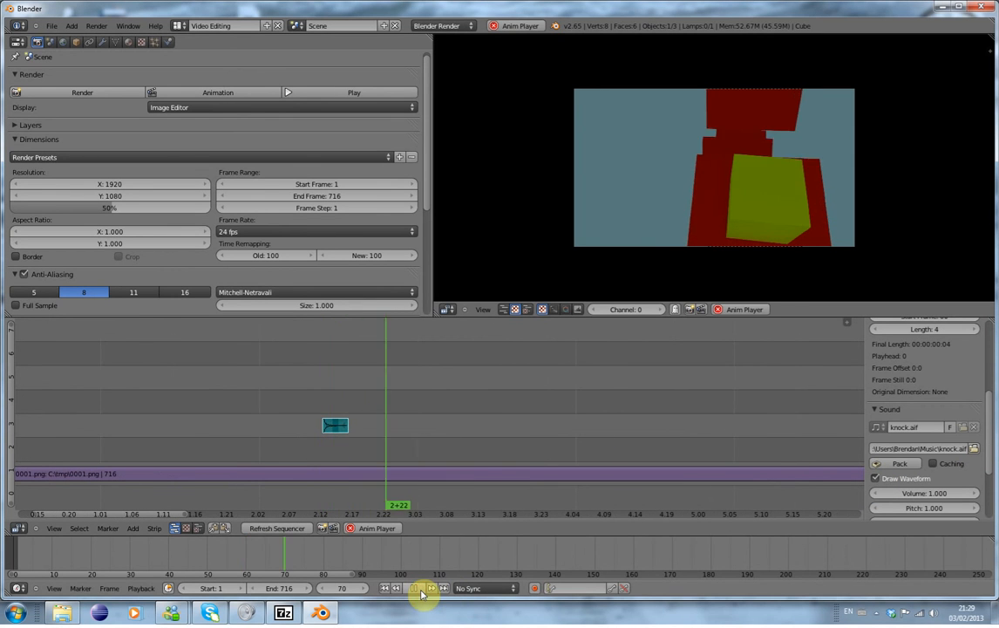
{"action": "left_click", "coordinate": [418, 591]}
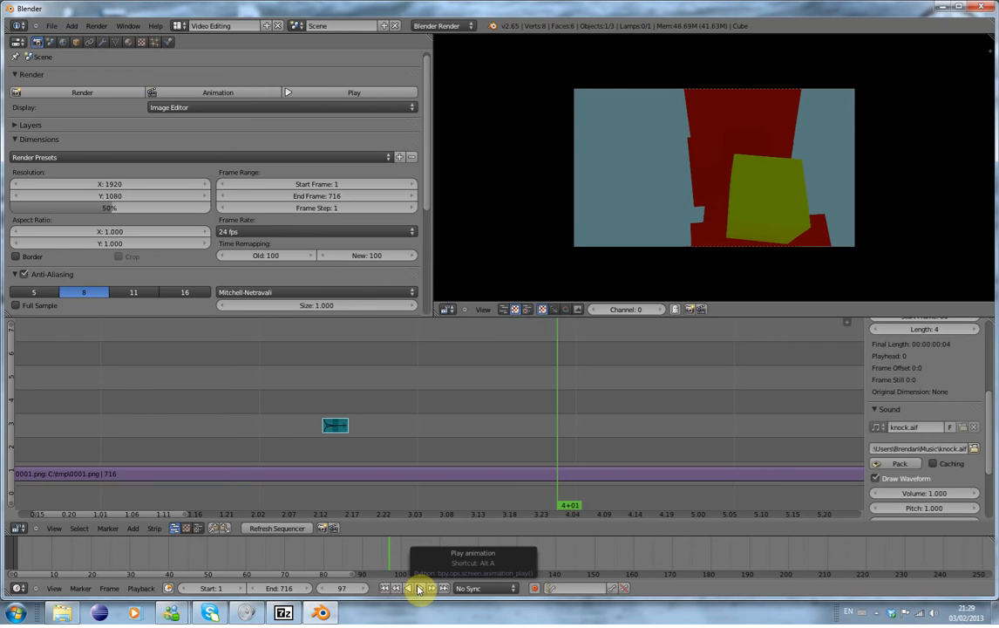
{"action": "left_click", "coordinate": [422, 589]}
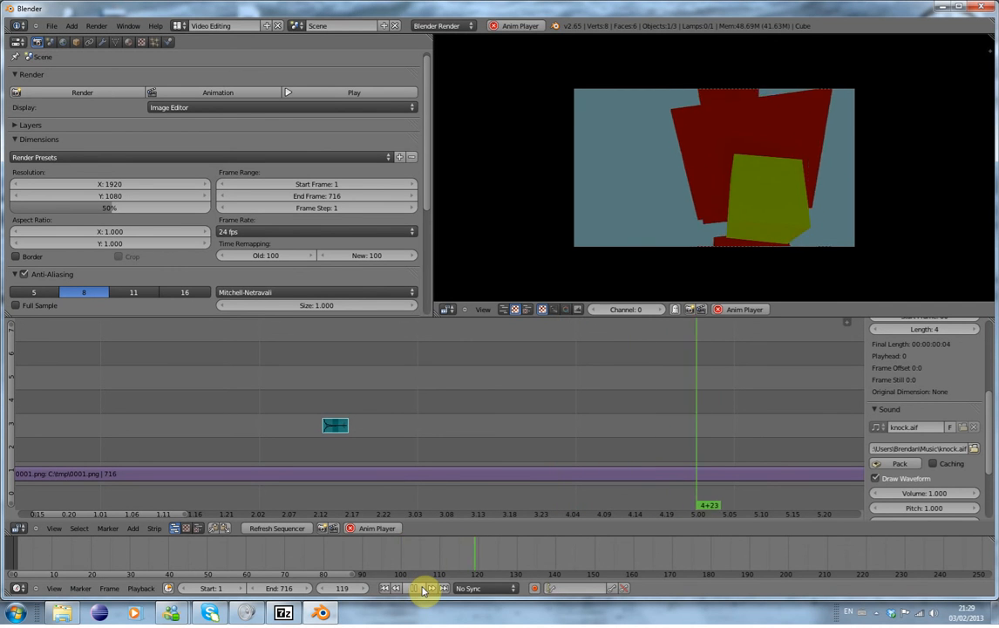
{"action": "left_click", "coordinate": [423, 589]}
{"action": "left_click_drag", "start_coordinate": [496, 568], "coordinate": [482, 568]}
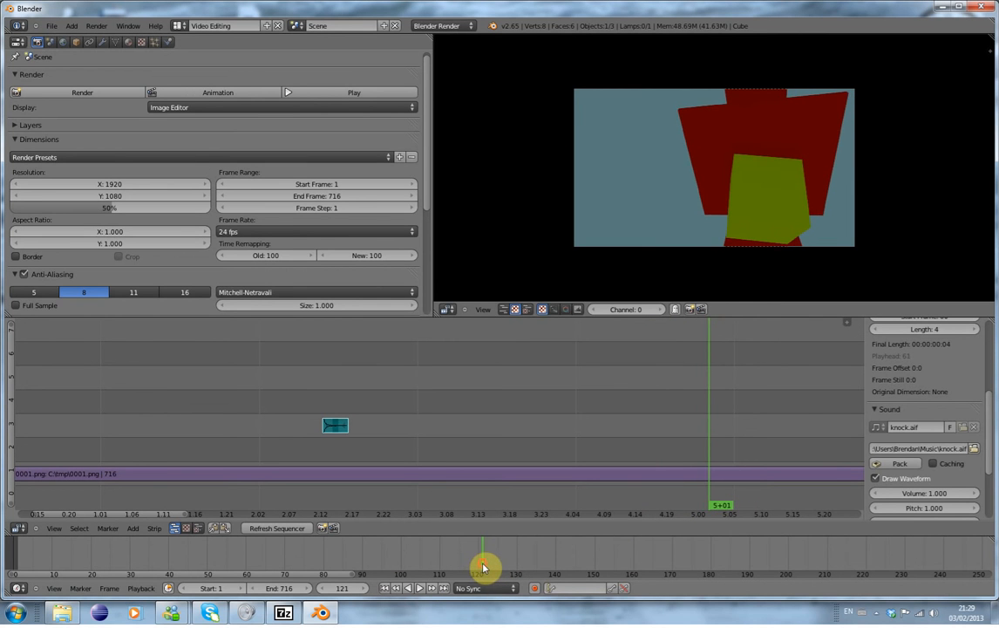
Add the Knock2.wav sound at frame 121 on channel 2 and turn on its waveform display
{"action": "key", "text": "shift+a"}
{"action": "left_click", "coordinate": [708, 455]}
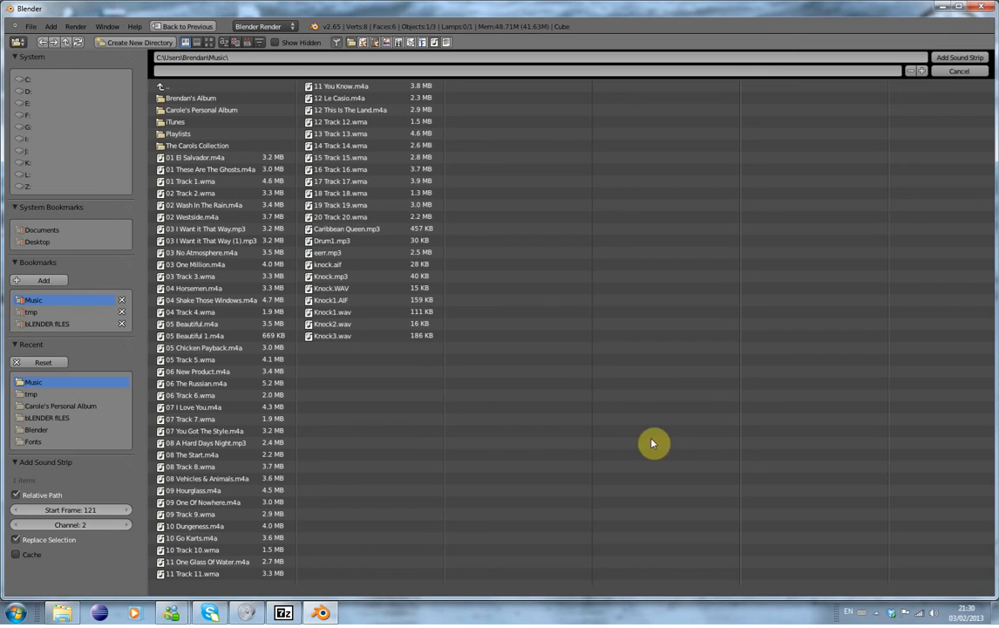
{"action": "left_click", "coordinate": [339, 323]}
{"action": "left_click", "coordinate": [956, 58]}
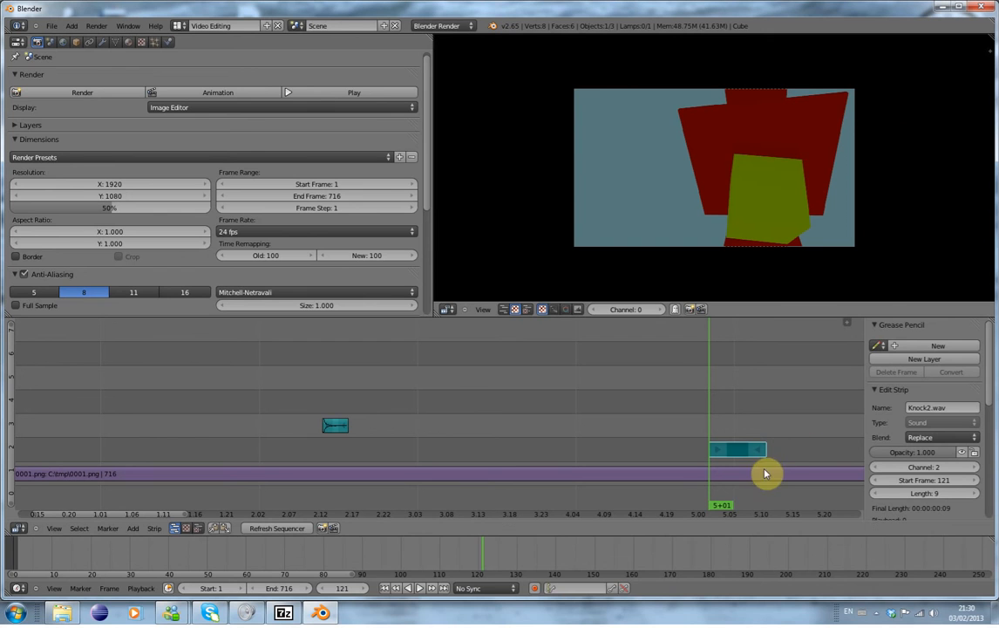
{"action": "scroll", "coordinate": [988, 457], "scroll_direction": "down", "scroll_amount": 5}
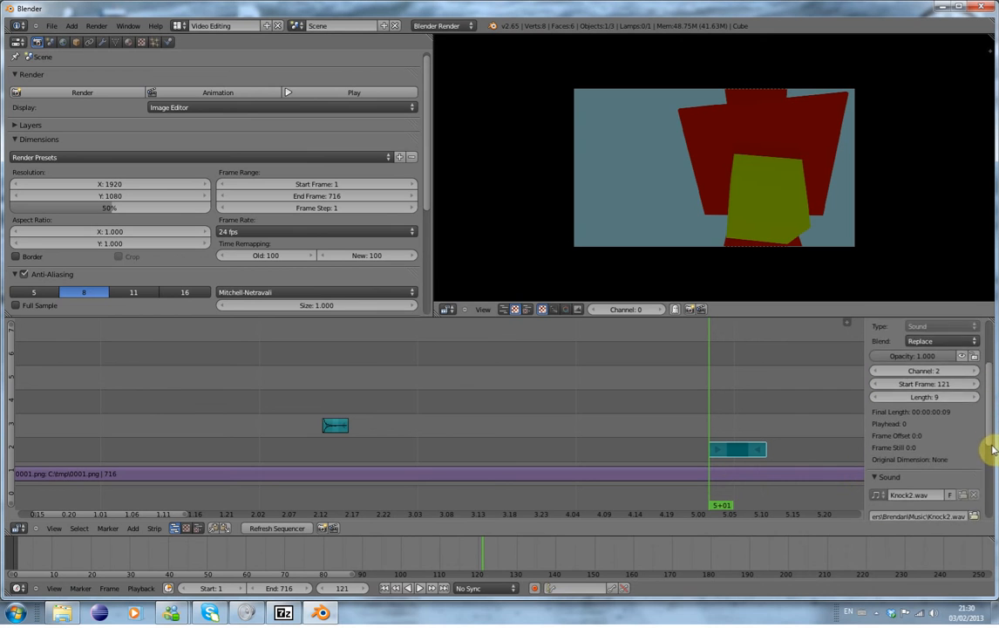
{"action": "left_click", "coordinate": [875, 478]}
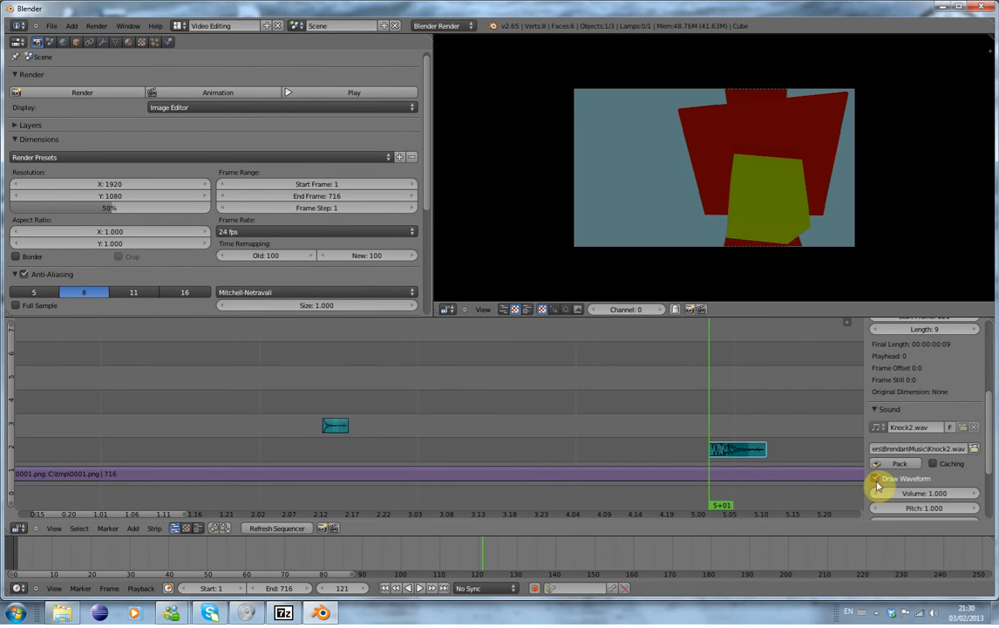
Play back the sequence from the Knock2.wav strip to check the sound, stopping at frame 418
{"action": "left_click", "coordinate": [420, 588]}
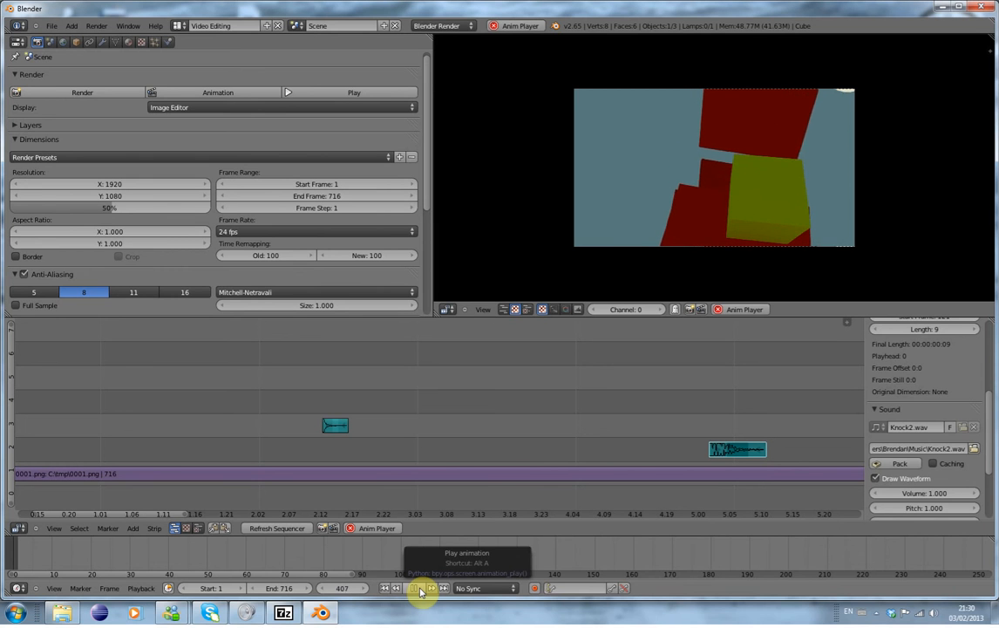
{"action": "left_click", "coordinate": [420, 592]}
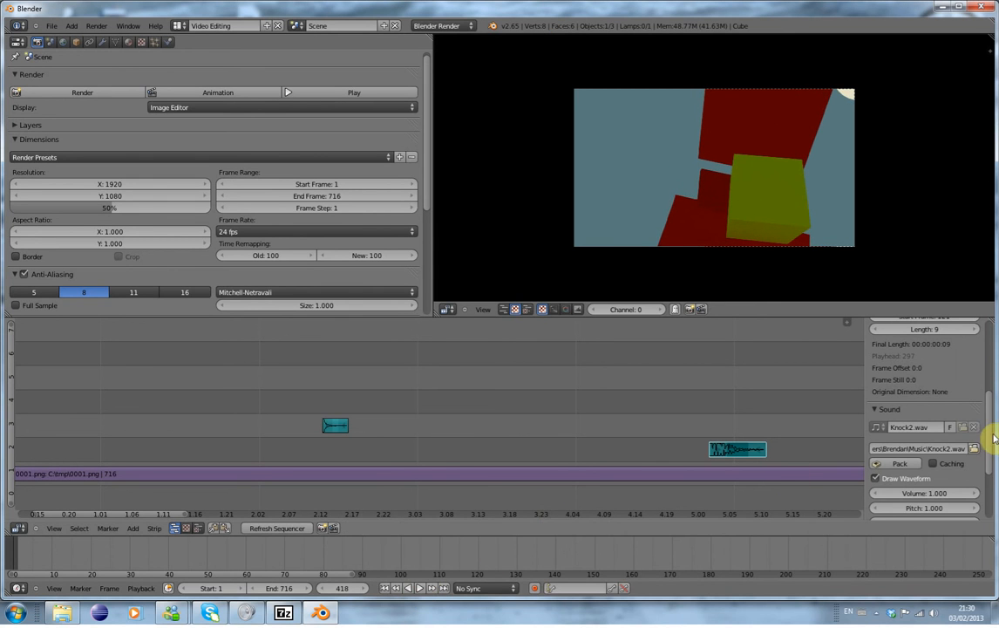
Return the playhead to frame 1, the start of the sequence
{"action": "scroll", "coordinate": [991, 440], "scroll_direction": "up", "scroll_amount": 2}
{"action": "scroll", "coordinate": [990, 429], "scroll_direction": "down", "scroll_amount": 3}
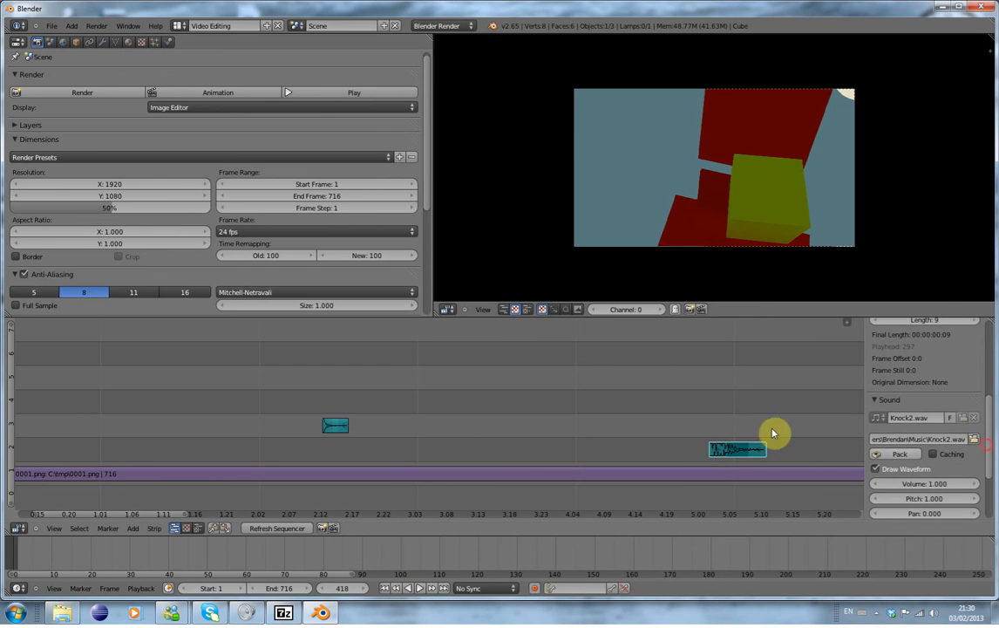
{"action": "left_click_drag", "start_coordinate": [521, 407], "coordinate": [64, 461]}
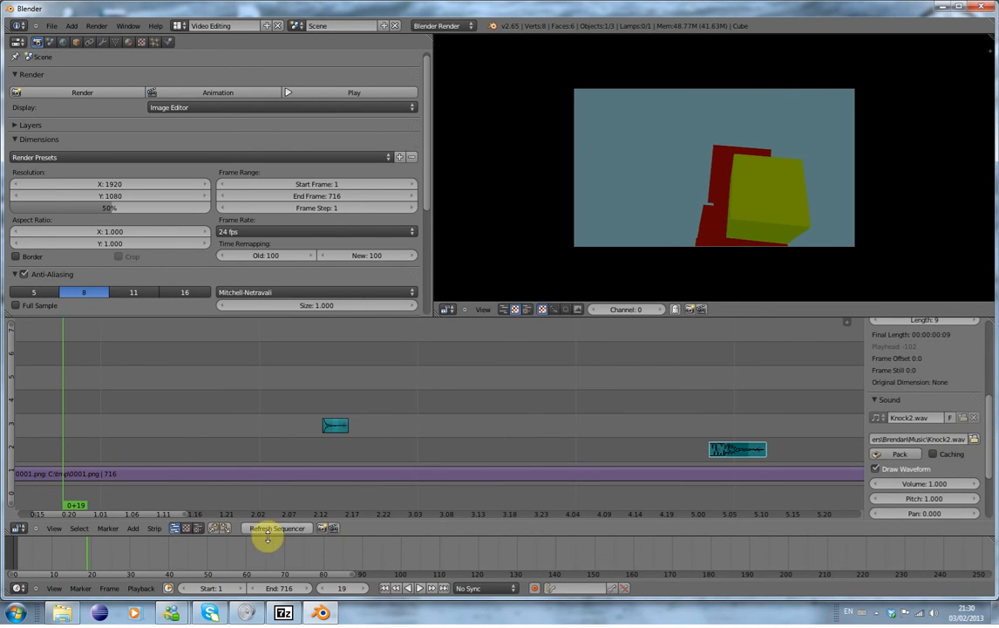
{"action": "left_click", "coordinate": [385, 587]}
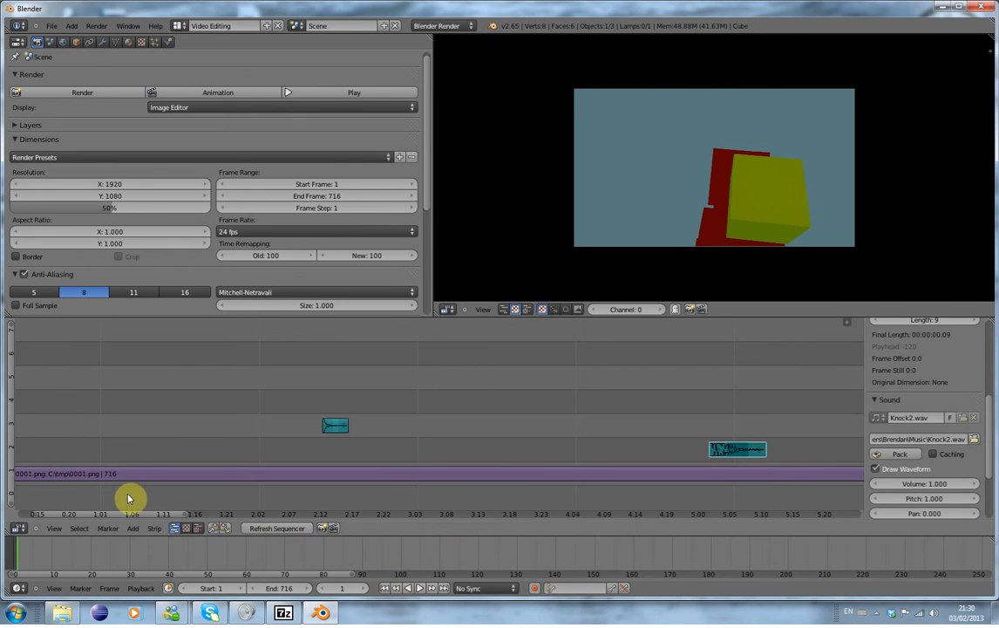
Add the sound 01-Coldplay - Viva La Vida.wav from the first album folder in Music and move its strip to start at frame 1
{"action": "scroll", "coordinate": [118, 476], "scroll_direction": "down", "scroll_amount": 3}
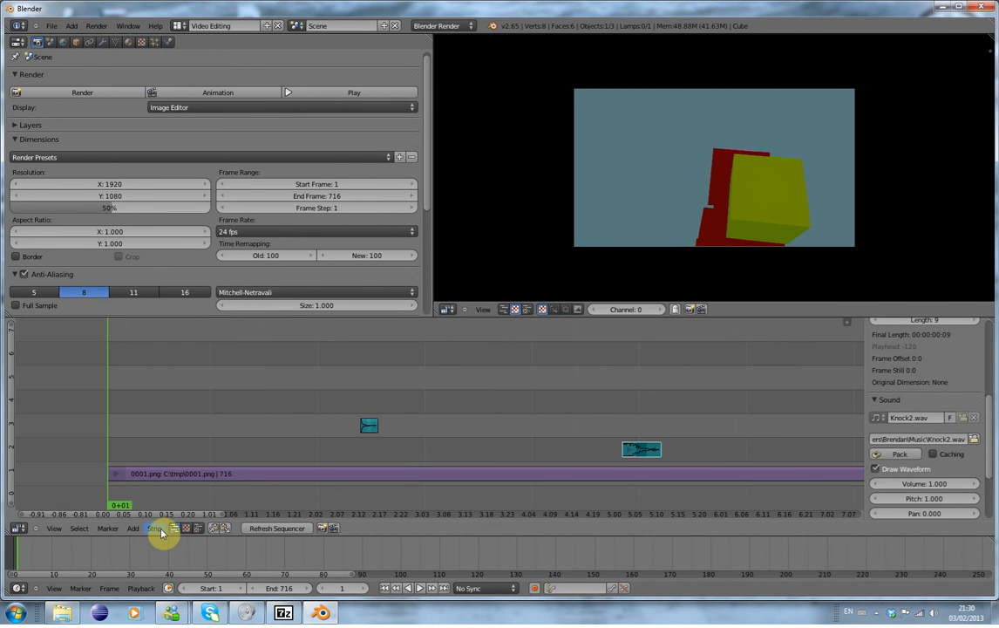
{"action": "left_click", "coordinate": [133, 529]}
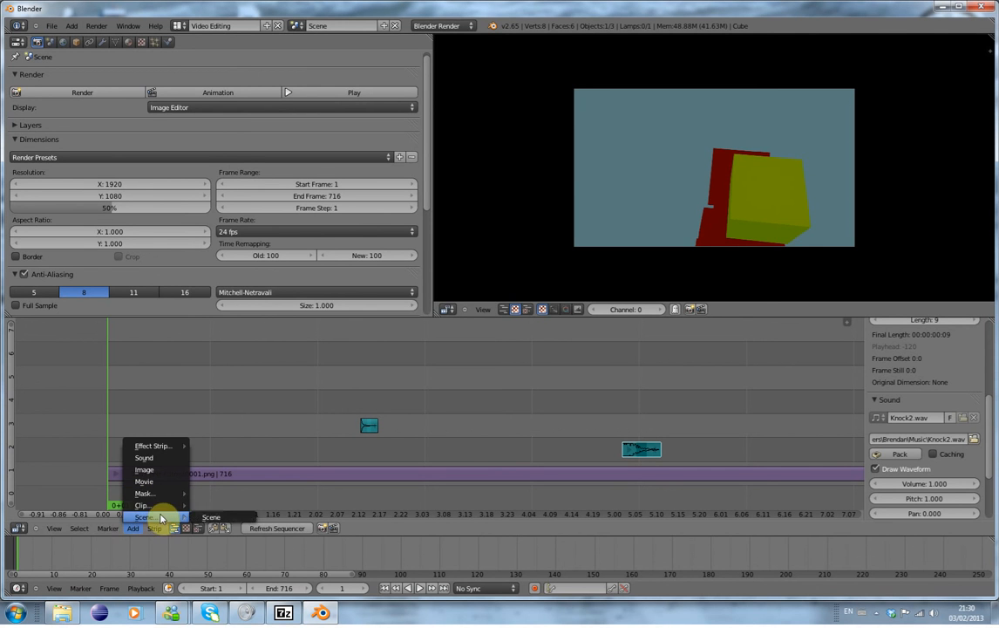
{"action": "left_click", "coordinate": [166, 460]}
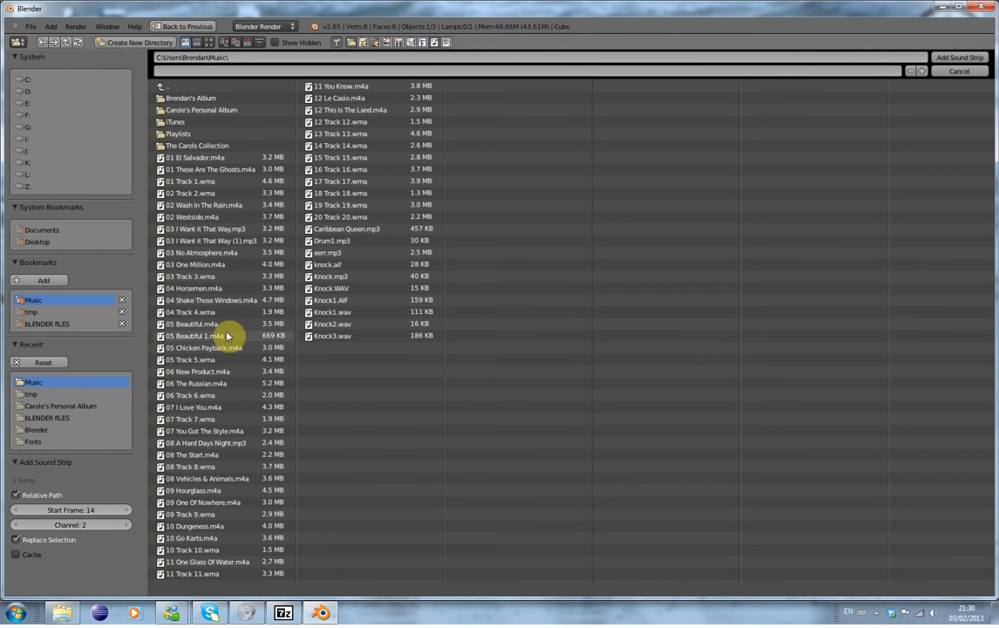
{"action": "left_click", "coordinate": [159, 97]}
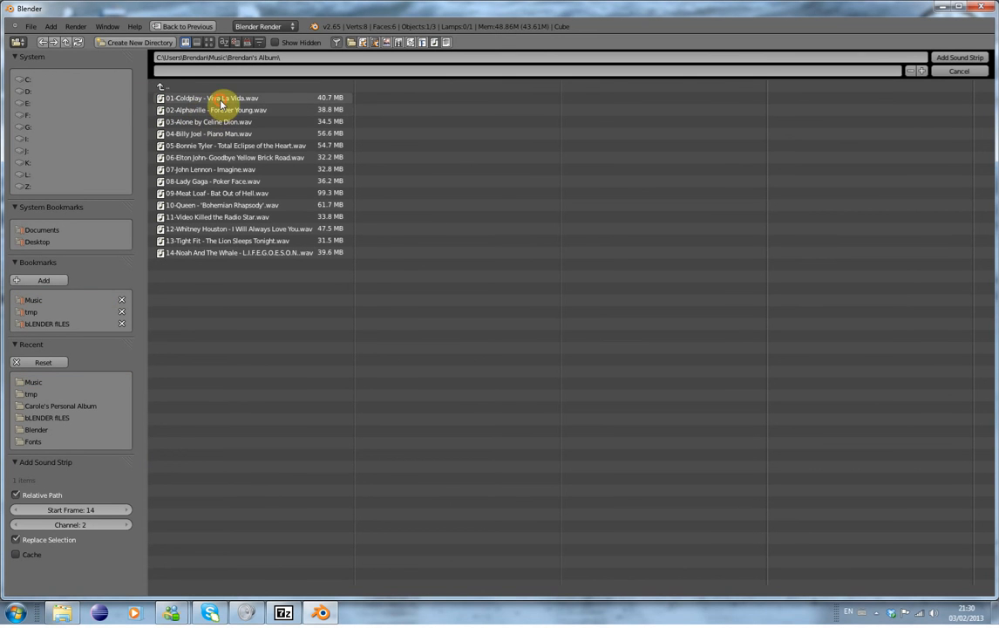
{"action": "left_click", "coordinate": [220, 99]}
{"action": "left_click", "coordinate": [957, 58]}
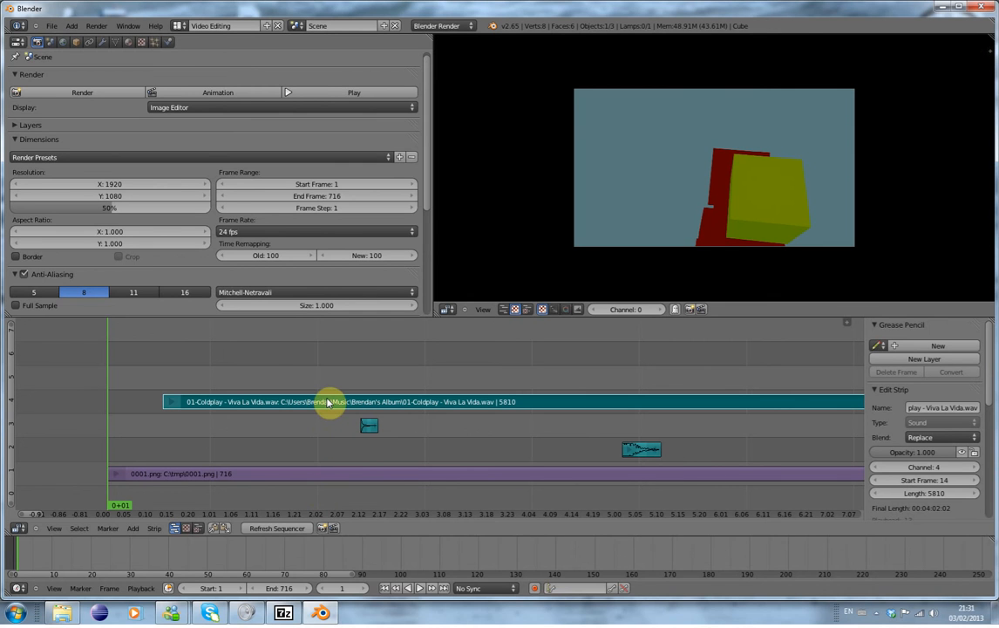
{"action": "key", "text": "g"}
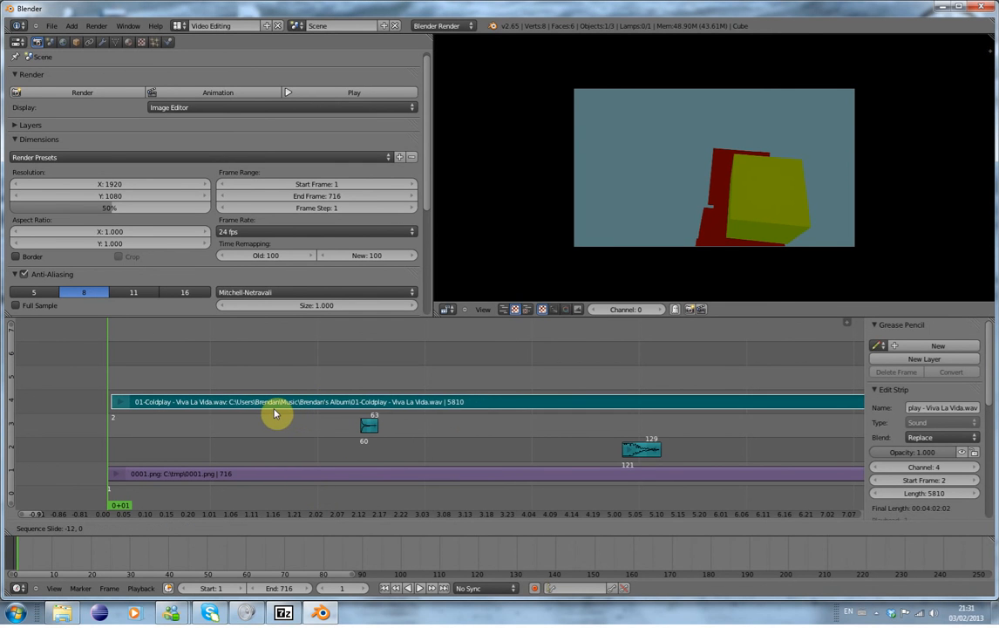
{"action": "left_click", "coordinate": [272, 413]}
Move the knock.aif strip down to channel 2, keeping its start at frame 60
{"action": "right_click", "coordinate": [366, 427]}
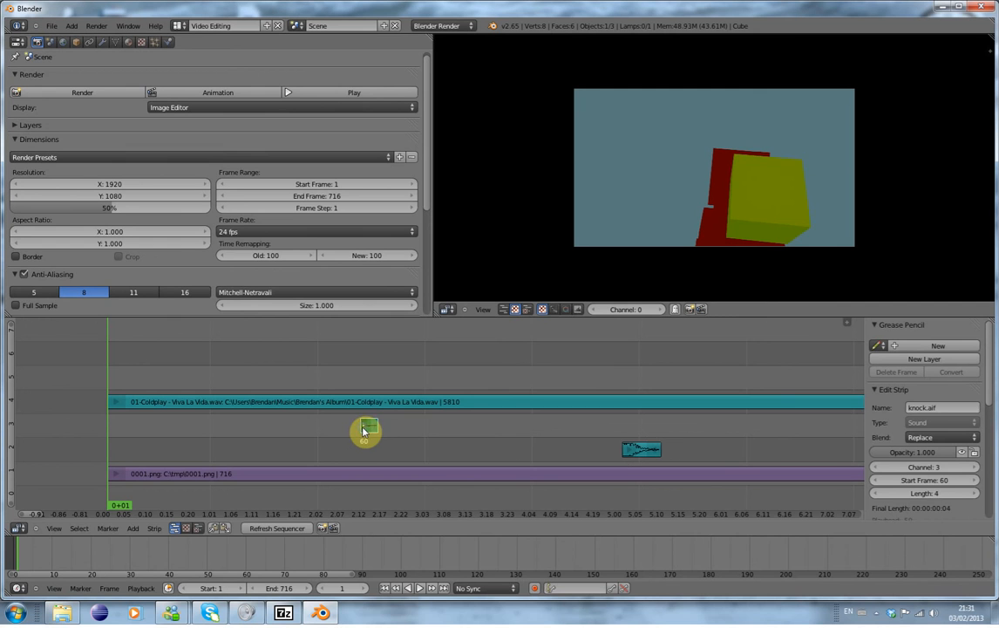
{"action": "key", "text": "g"}
{"action": "left_click", "coordinate": [361, 449]}
{"action": "key", "text": "g"}
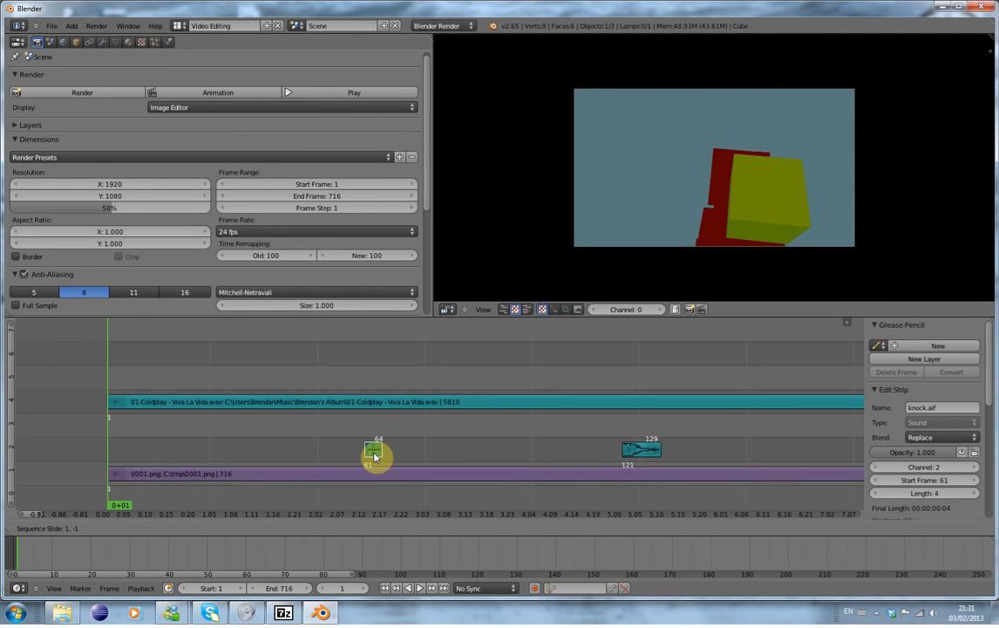
{"action": "left_click", "coordinate": [367, 432]}
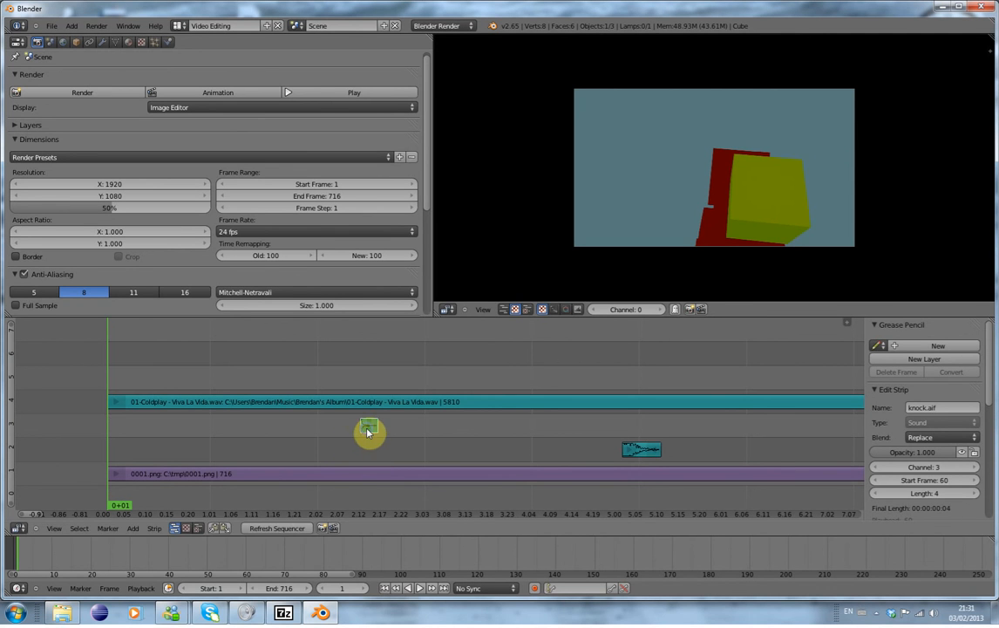
{"action": "key", "text": "g"}
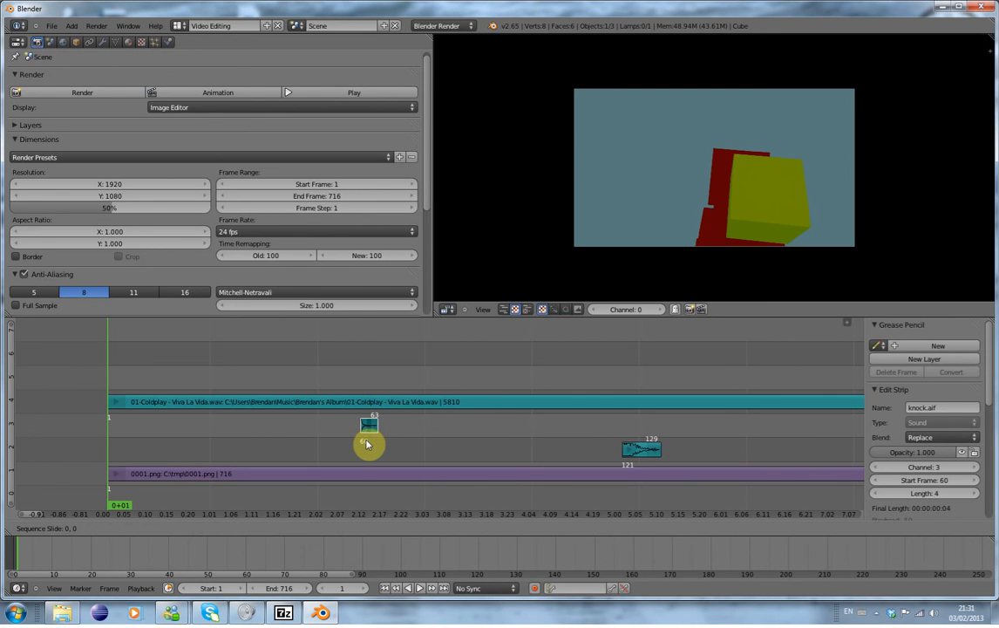
{"action": "left_click", "coordinate": [367, 447]}
Move the Viva La Vida music strip down to channel 3, keeping its start at frame 1
{"action": "right_click", "coordinate": [285, 410]}
{"action": "key", "text": "g"}
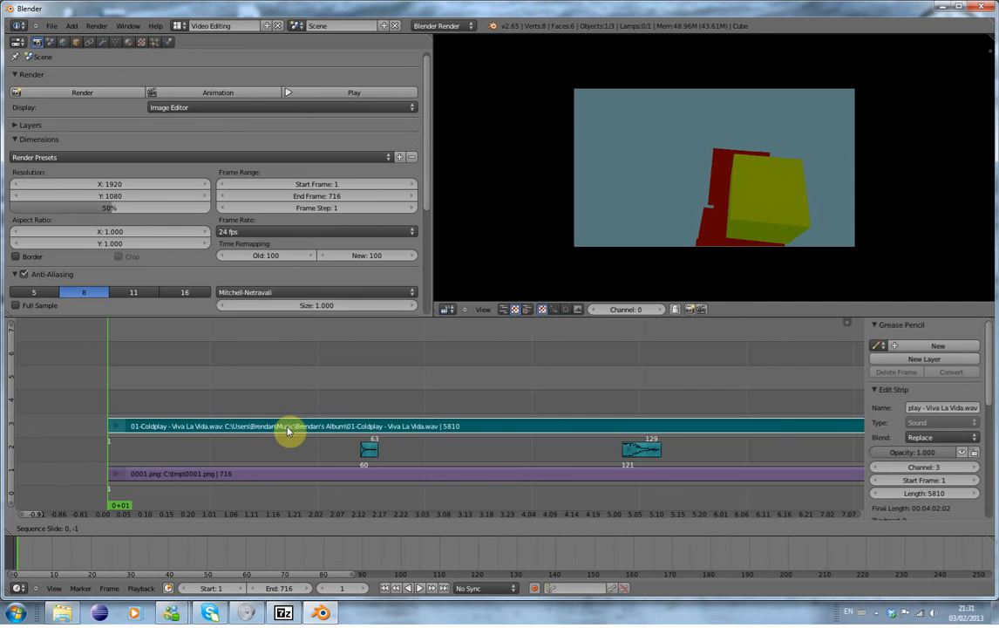
{"action": "left_click", "coordinate": [285, 428]}
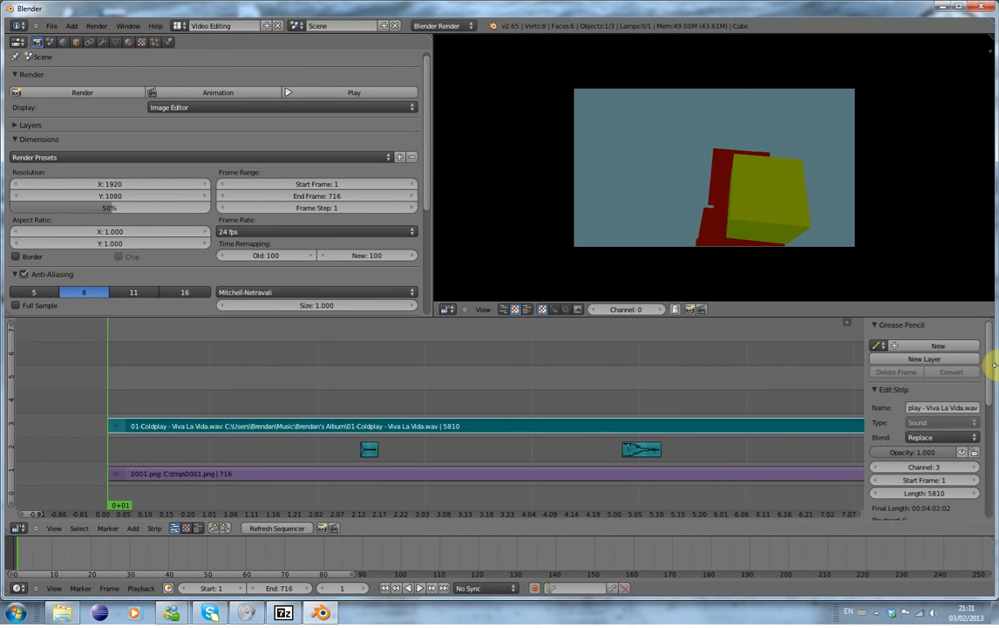
{"action": "left_click_drag", "start_coordinate": [990, 377], "coordinate": [993, 400]}
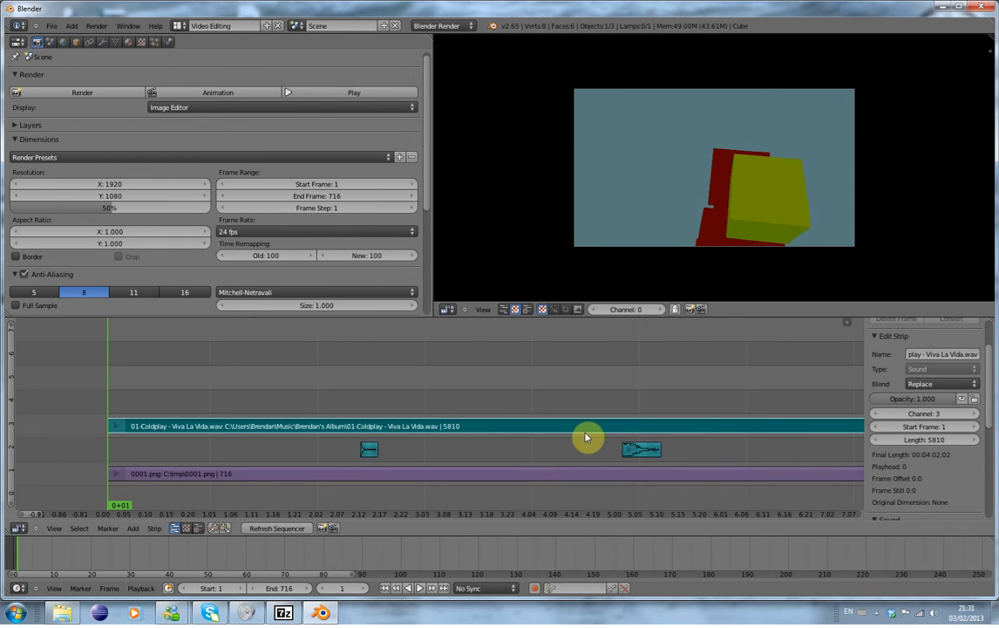
{"action": "key", "text": "g"}
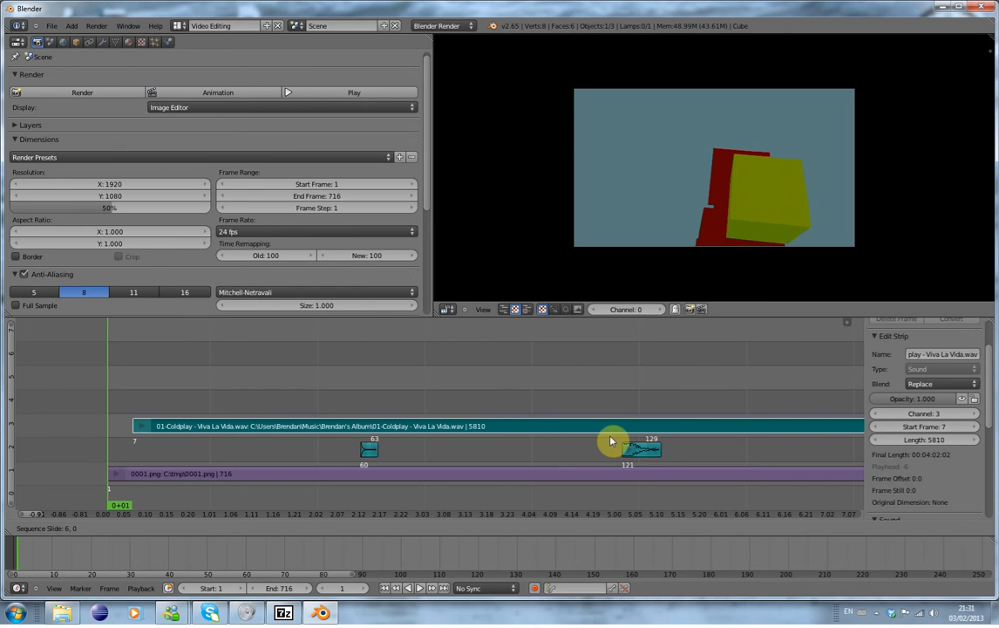
{"action": "key", "text": "Escape"}
{"action": "right_click", "coordinate": [633, 449]}
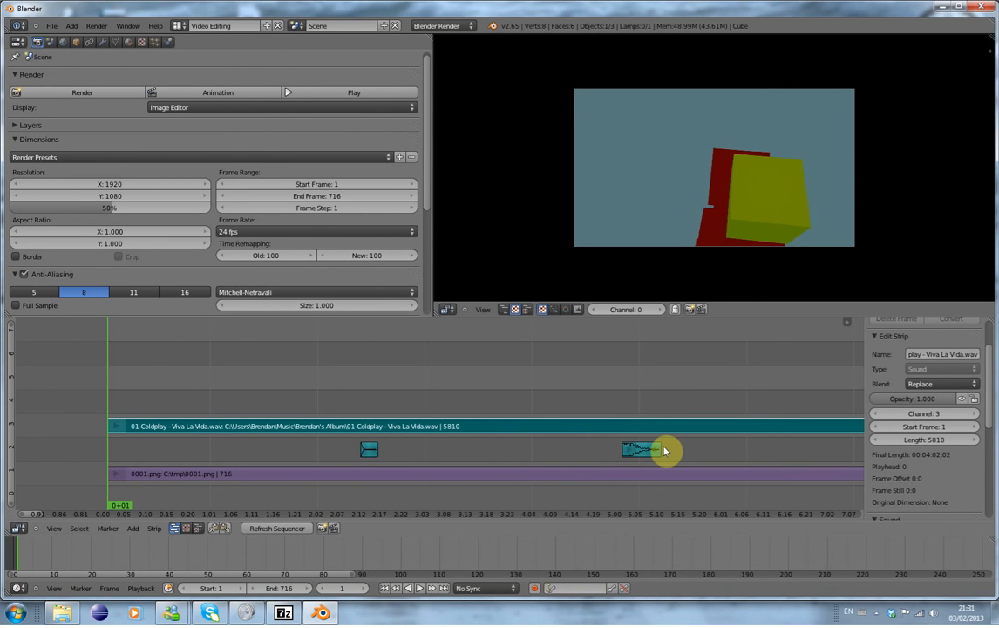
Turn the Viva La Vida strip's waveform display on and back off
{"action": "left_click_drag", "start_coordinate": [990, 380], "coordinate": [985, 457]}
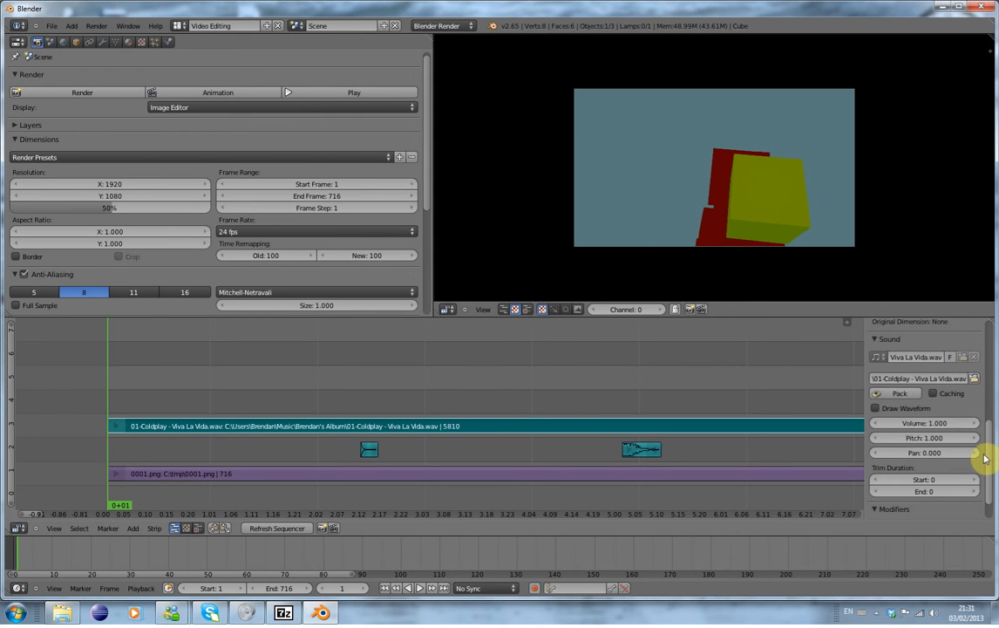
{"action": "left_click", "coordinate": [876, 409]}
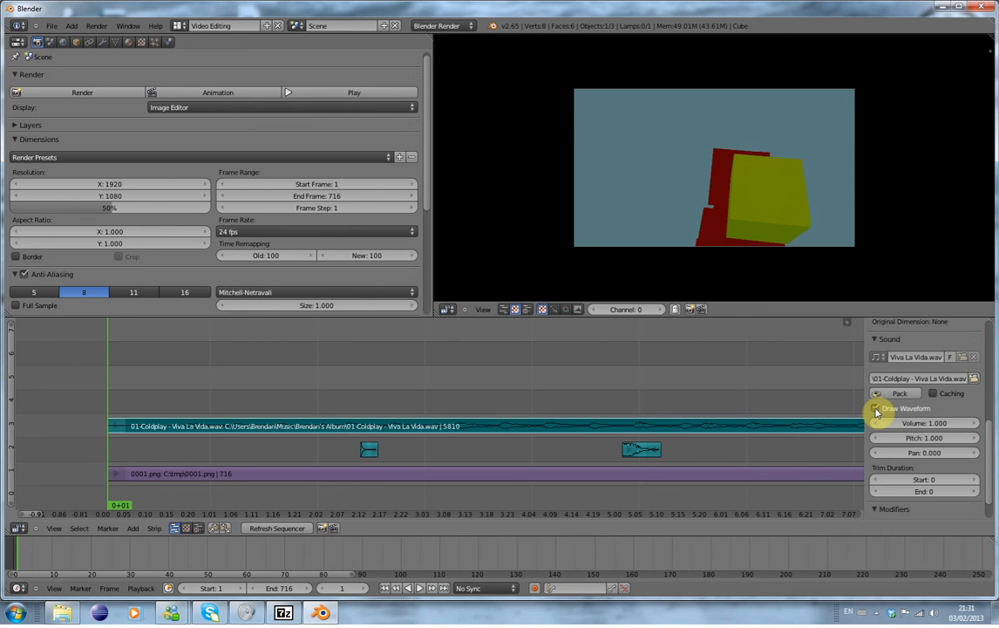
{"action": "left_click", "coordinate": [876, 409]}
Set the volume of the Viva La Vida music strip to 0.500
{"action": "scroll", "coordinate": [988, 404], "scroll_direction": "up", "scroll_amount": 5}
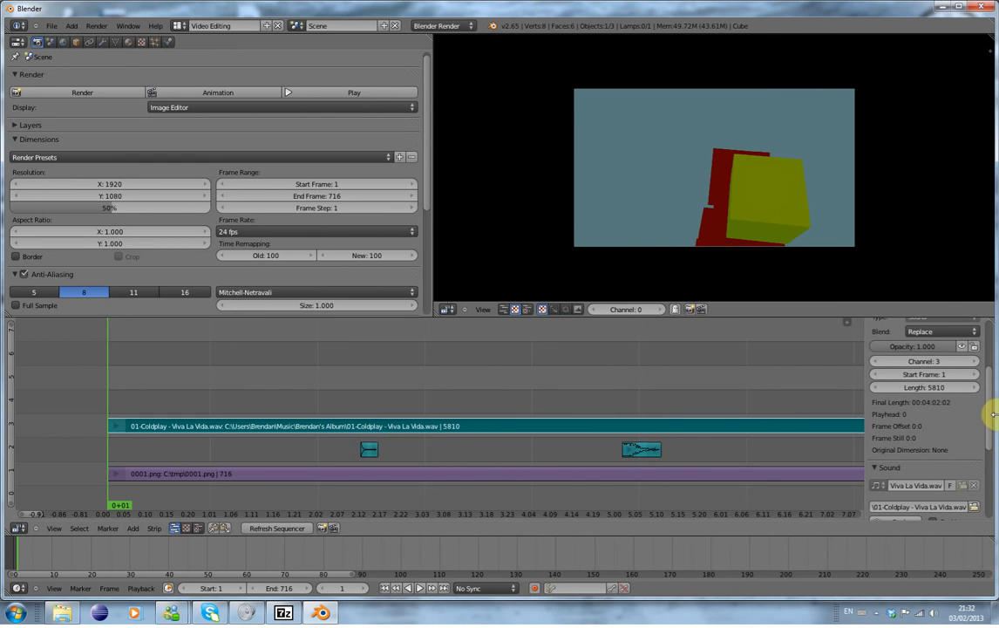
{"action": "scroll", "coordinate": [991, 422], "scroll_direction": "up", "scroll_amount": 4}
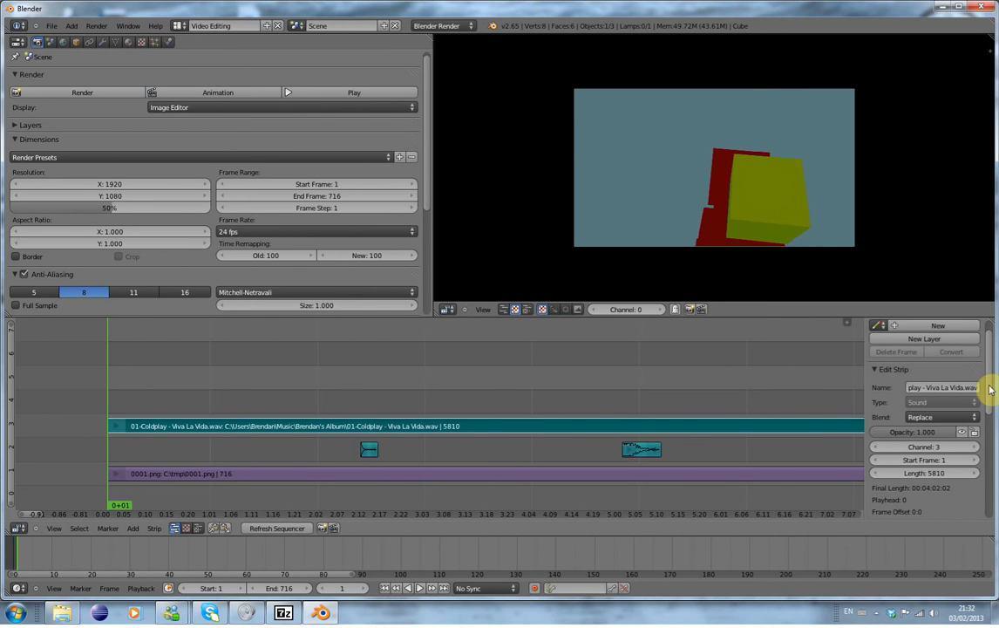
{"action": "scroll", "coordinate": [991, 390], "scroll_direction": "down", "scroll_amount": 1}
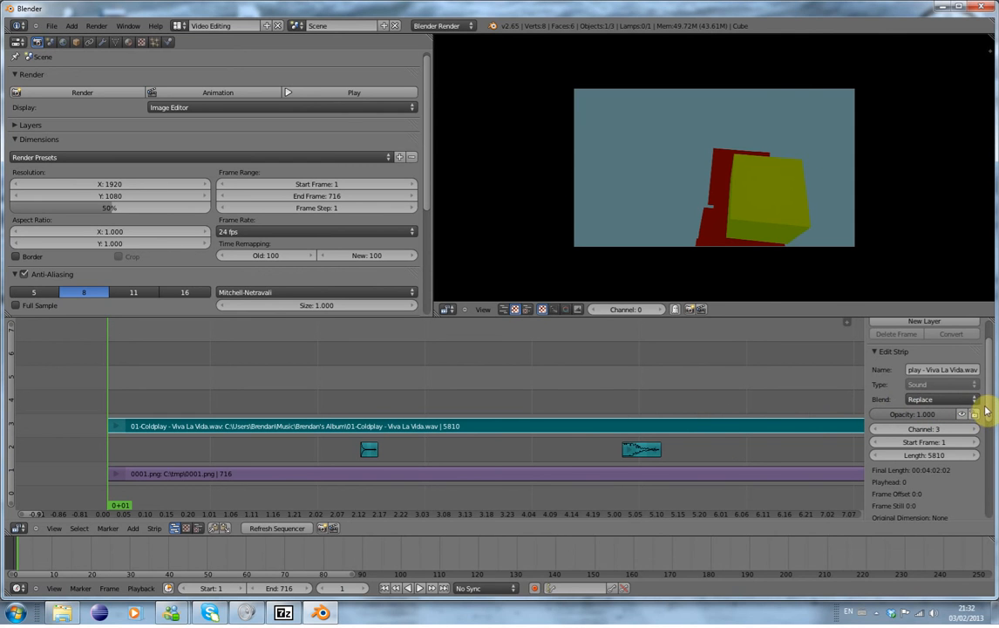
{"action": "left_click_drag", "start_coordinate": [991, 403], "coordinate": [991, 479]}
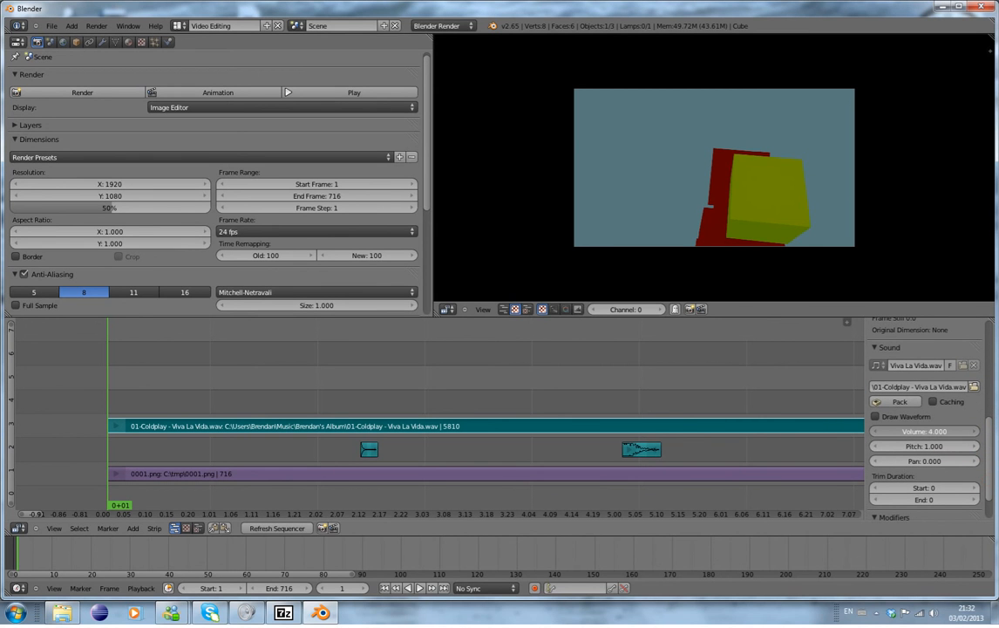
{"action": "left_click", "coordinate": [973, 433]}
{"action": "left_click", "coordinate": [974, 433]}
{"action": "left_click", "coordinate": [973, 432]}
{"action": "left_click", "coordinate": [973, 433]}
{"action": "left_click", "coordinate": [973, 432]}
{"action": "left_click", "coordinate": [973, 432]}
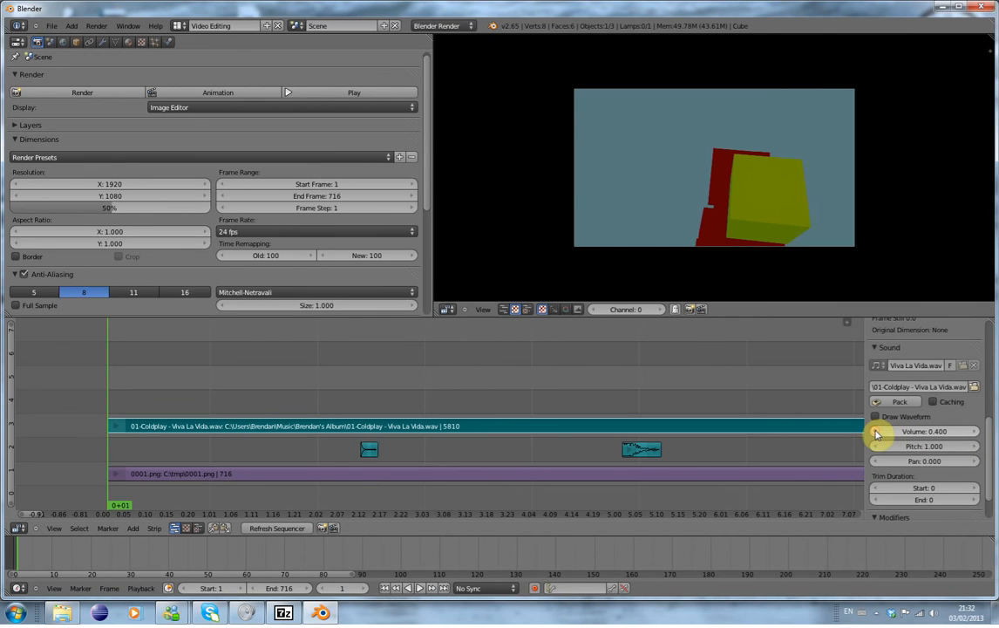
{"action": "left_click", "coordinate": [973, 432]}
{"action": "left_click", "coordinate": [974, 432]}
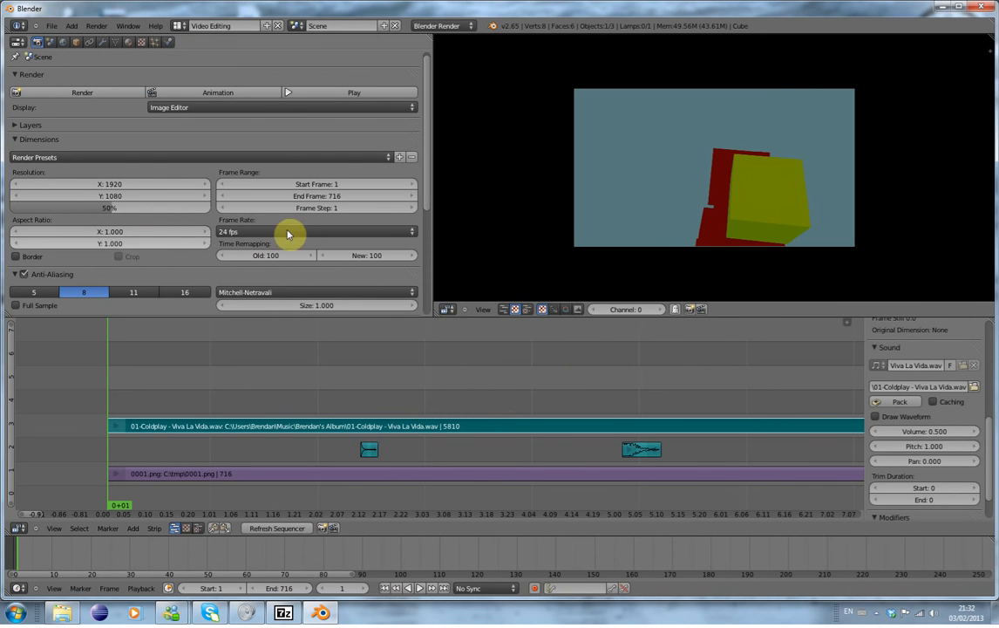
Enable Audio Scrubbing for playback and scrub the playhead over the start of the music, ending at frame 1
{"action": "left_click_drag", "start_coordinate": [424, 207], "coordinate": [419, 287]}
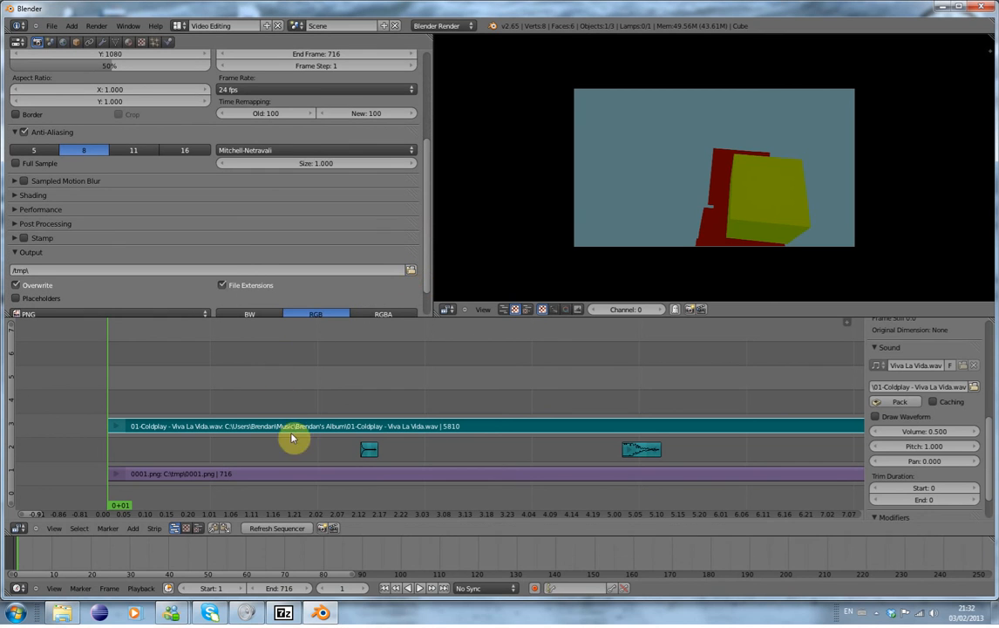
{"action": "left_click_drag", "start_coordinate": [109, 488], "coordinate": [161, 508]}
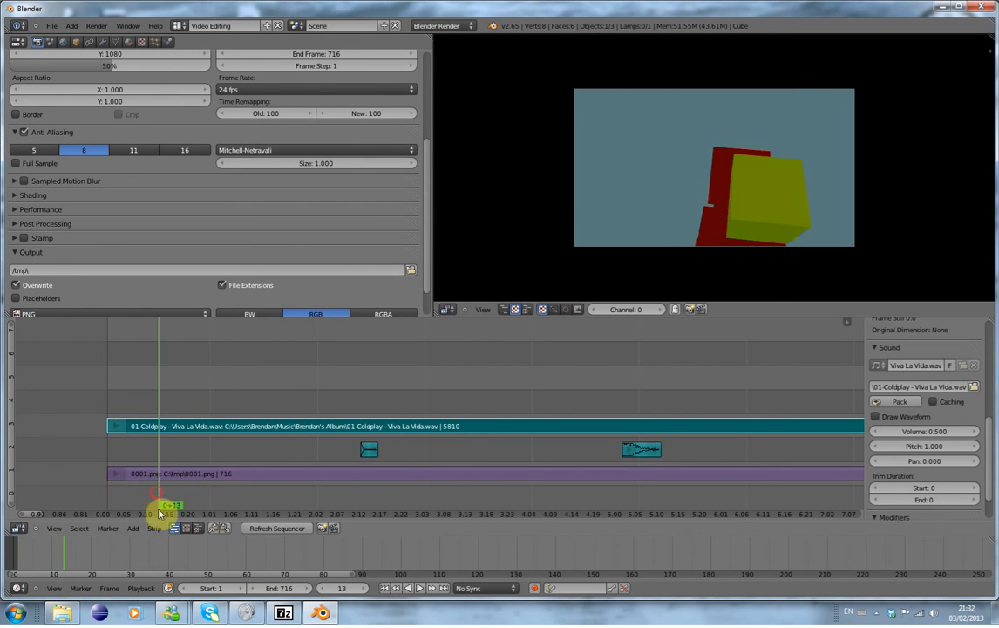
{"action": "left_click", "coordinate": [140, 587]}
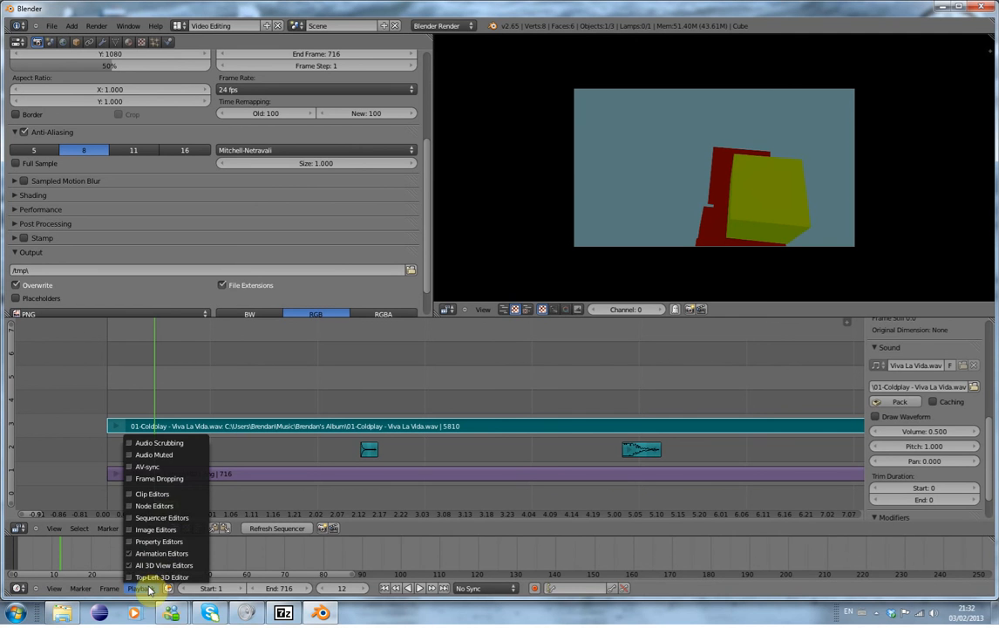
{"action": "left_click", "coordinate": [158, 443]}
{"action": "left_click_drag", "start_coordinate": [154, 452], "coordinate": [107, 483]}
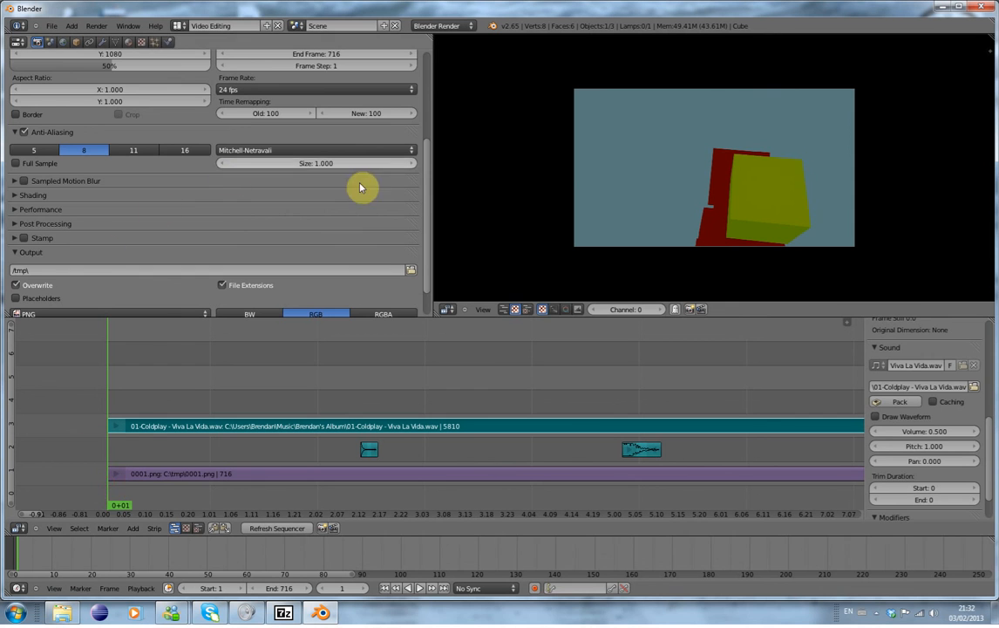
{"action": "scroll", "coordinate": [424, 200], "scroll_direction": "down", "scroll_amount": 2}
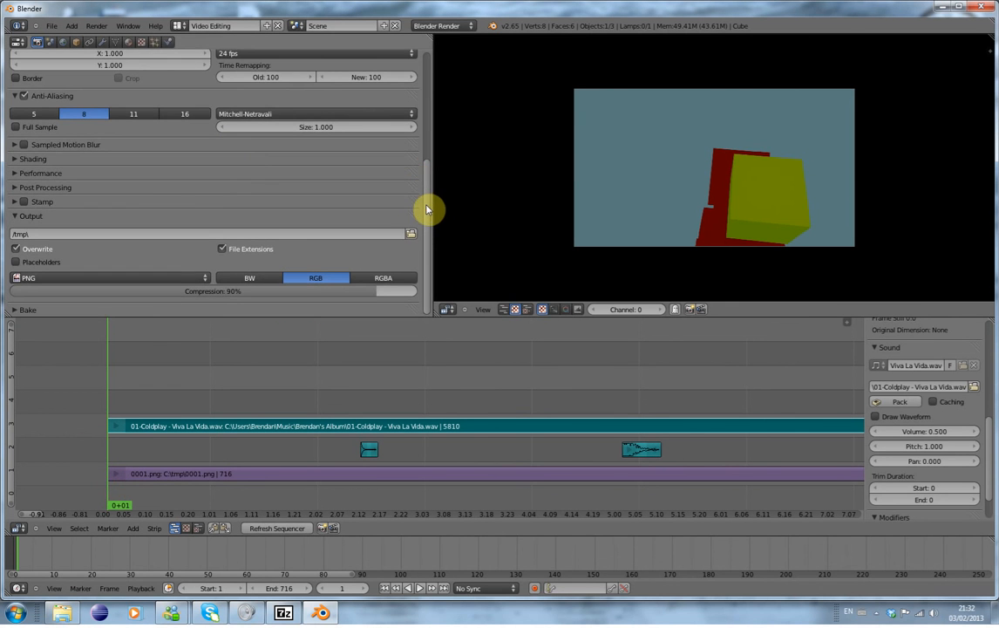
{"action": "scroll", "coordinate": [430, 185], "scroll_direction": "up", "scroll_amount": 3}
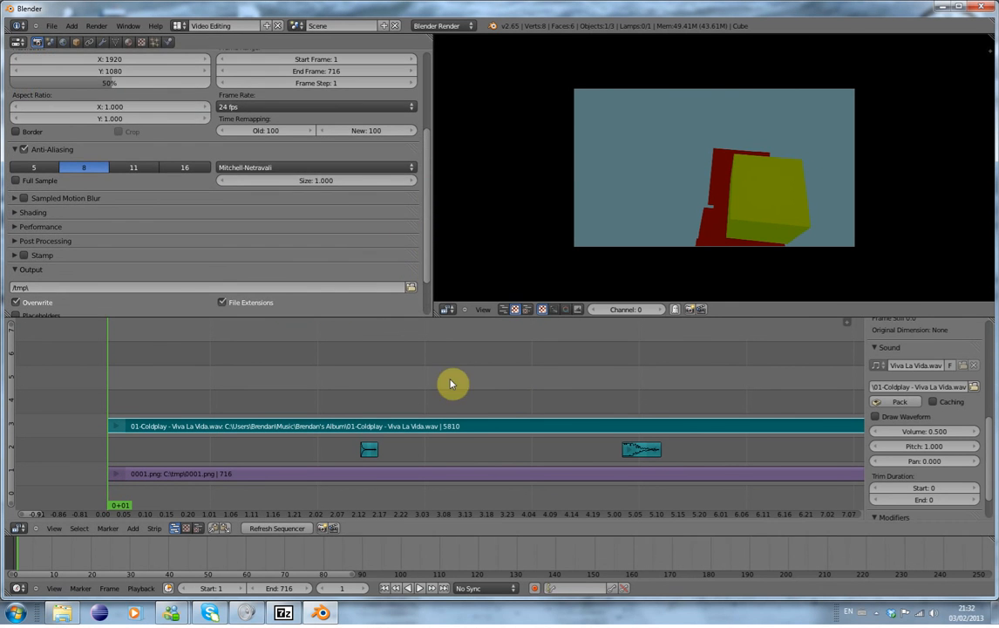
{"action": "left_click", "coordinate": [874, 614]}
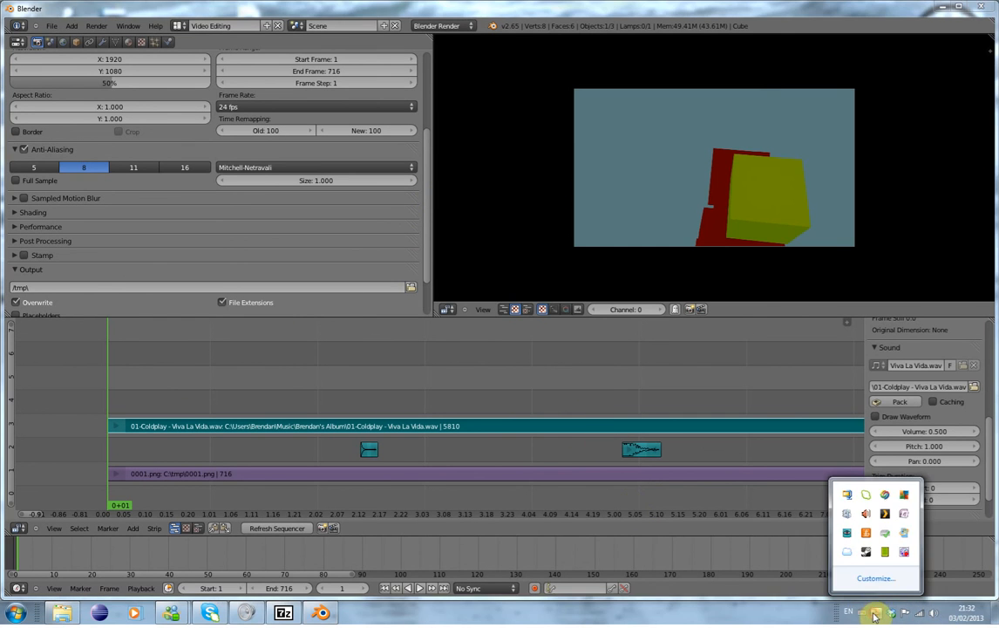
{"action": "right_click", "coordinate": [905, 555]}
{"action": "left_click", "coordinate": [889, 392]}
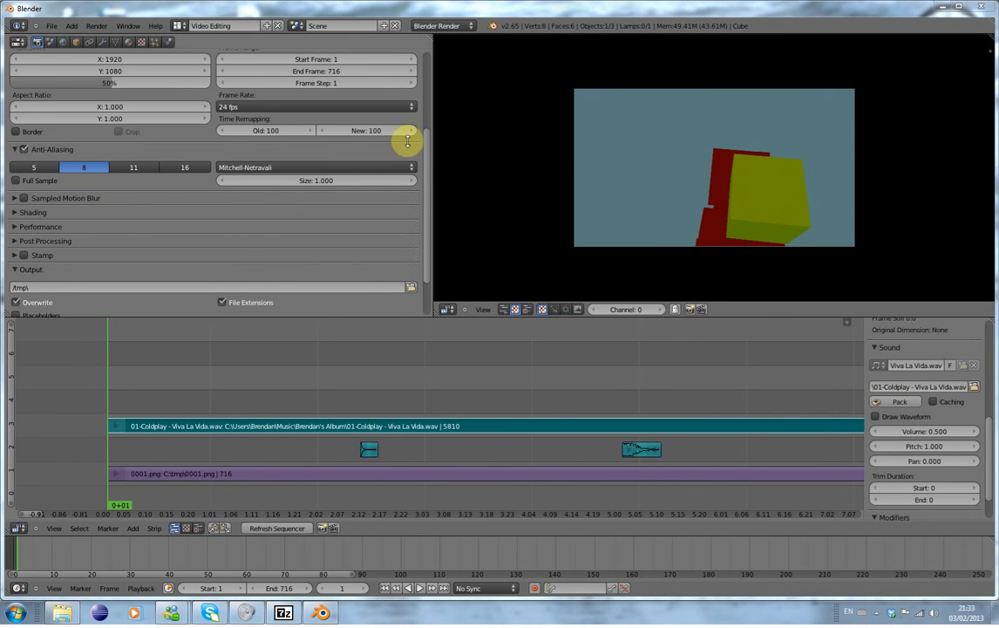
Set the render output file format to Xvid
{"action": "left_click_drag", "start_coordinate": [426, 156], "coordinate": [424, 205]}
{"action": "left_click", "coordinate": [160, 279]}
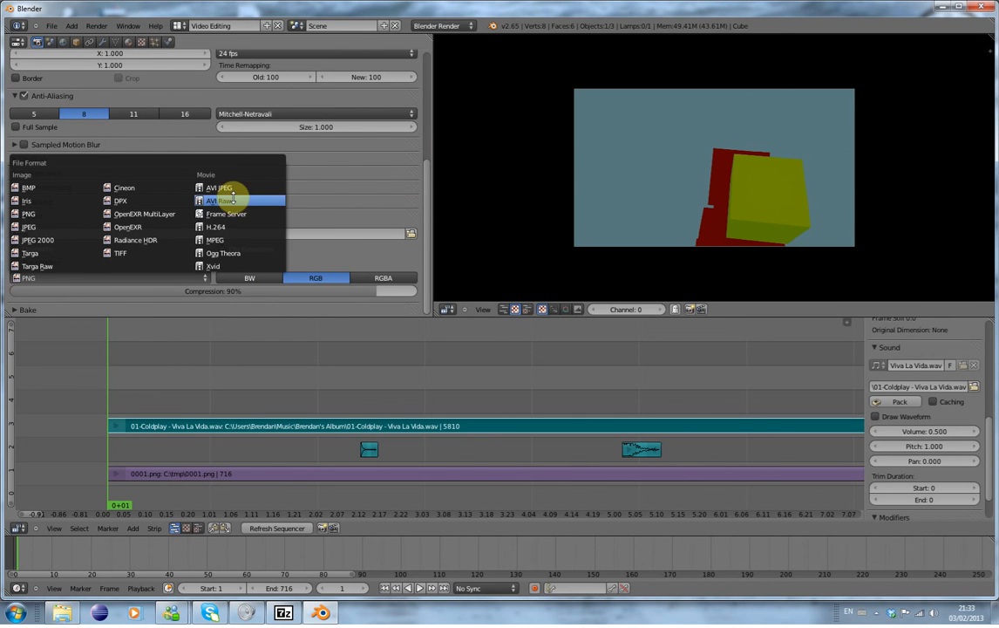
{"action": "left_click", "coordinate": [229, 265]}
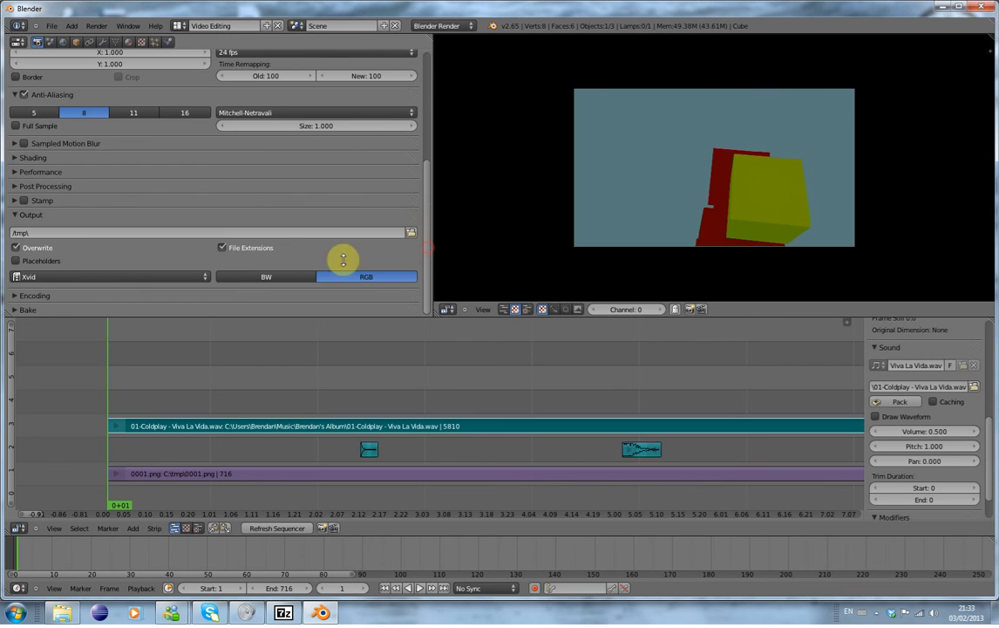
Expand the encoding settings, set the audio codec to AC3, and render the sequence as an animation
{"action": "left_click", "coordinate": [19, 295]}
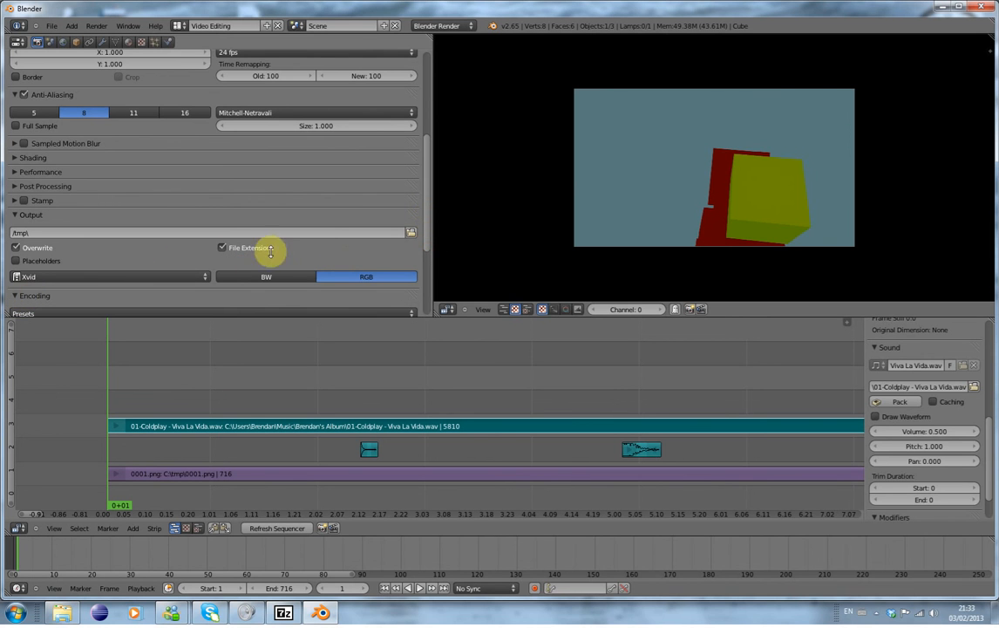
{"action": "scroll", "coordinate": [424, 253], "scroll_direction": "down", "scroll_amount": 4}
{"action": "left_click", "coordinate": [166, 215]}
{"action": "left_click", "coordinate": [163, 164]}
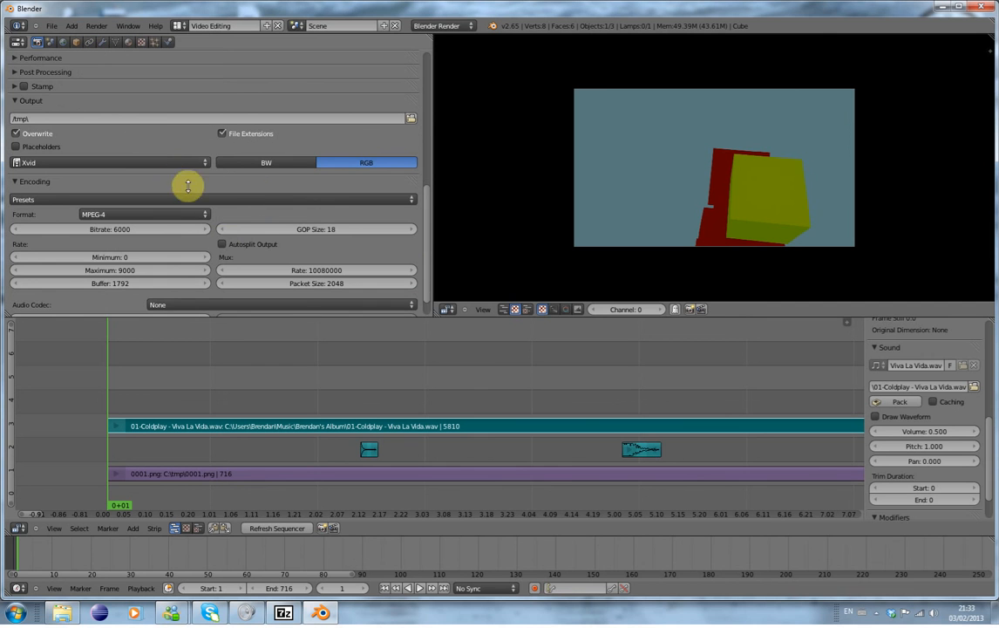
{"action": "left_click_drag", "start_coordinate": [425, 205], "coordinate": [428, 240]}
{"action": "left_click", "coordinate": [178, 278]}
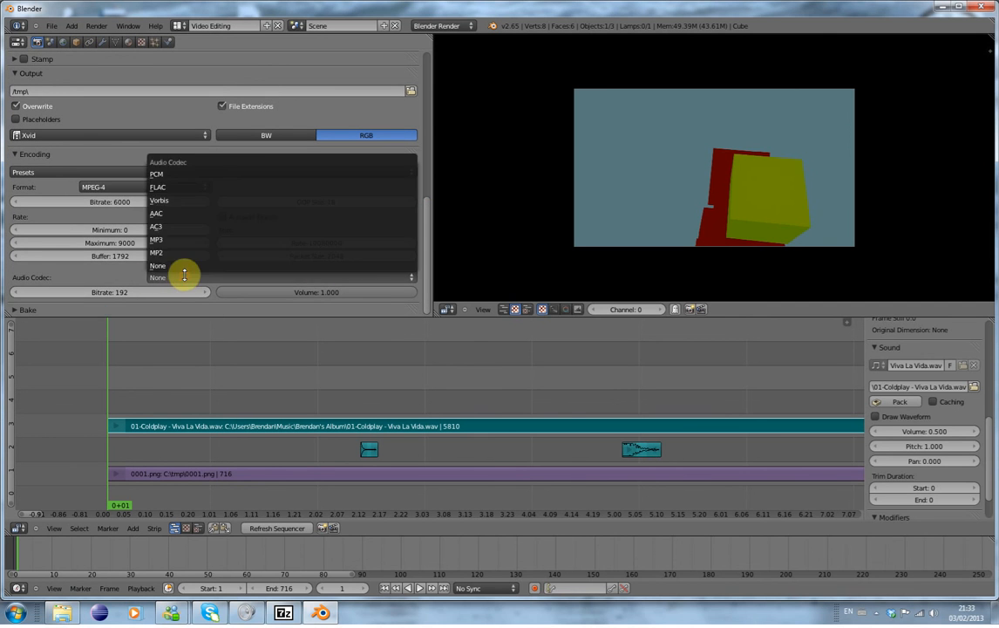
{"action": "left_click", "coordinate": [197, 225]}
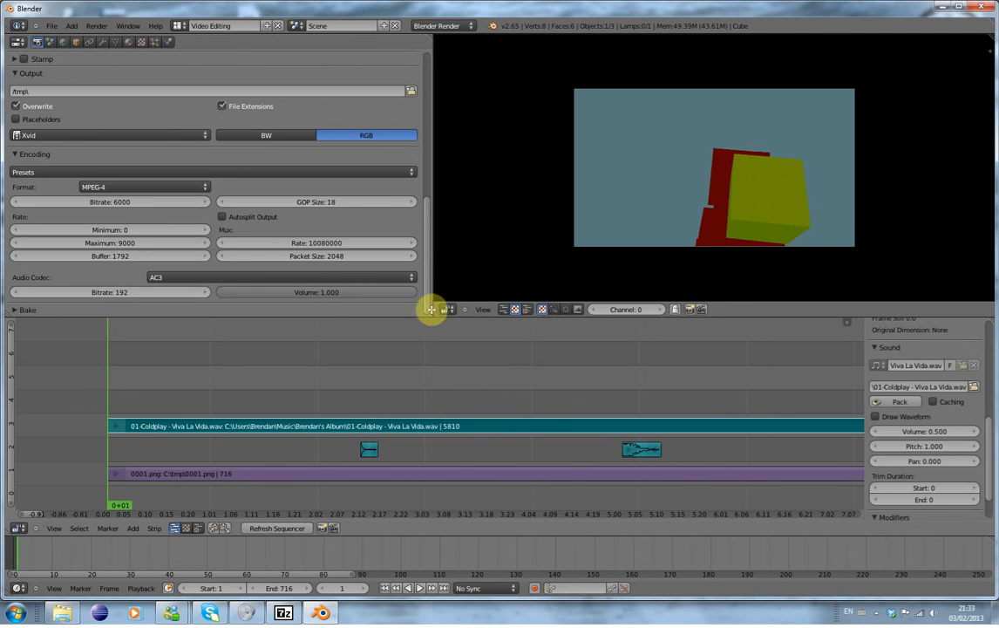
{"action": "left_click_drag", "start_coordinate": [429, 279], "coordinate": [431, 116]}
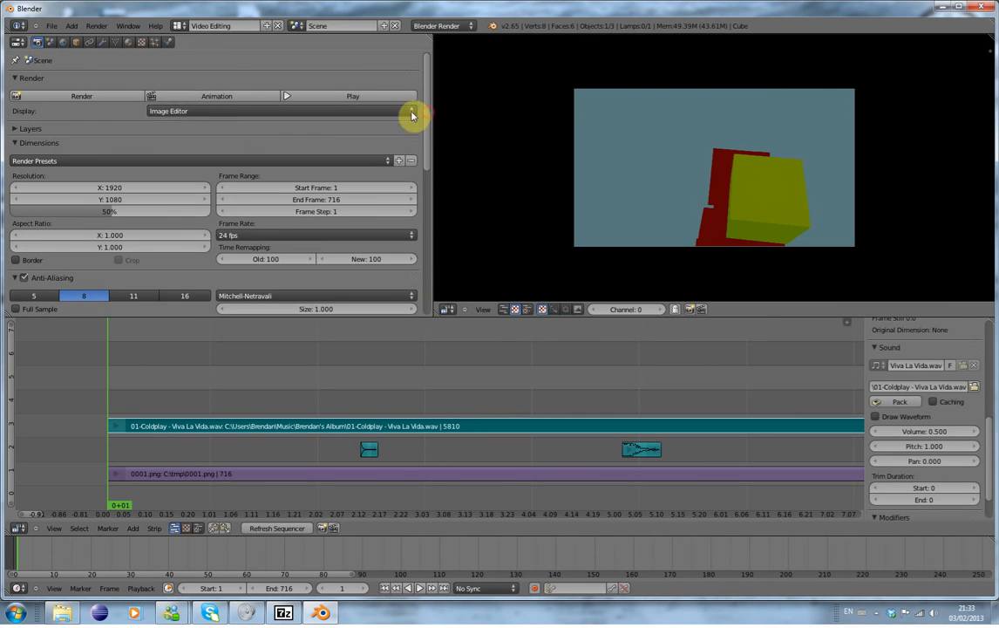
{"action": "left_click", "coordinate": [183, 98]}
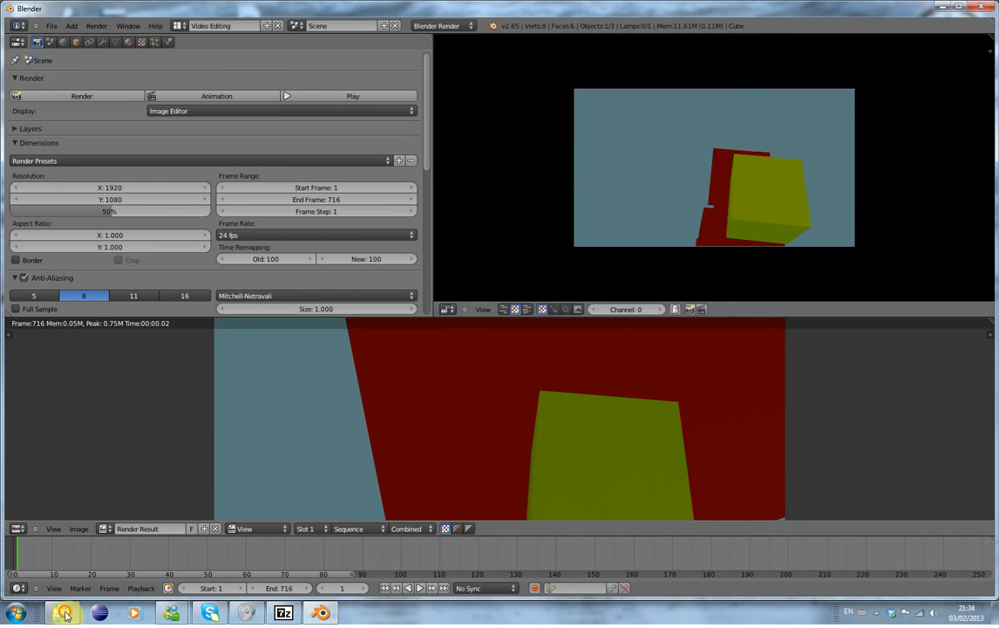
Switch to the C:\tmp folder in Windows Explorer, play the rendered 0001-0716 video and close the player
{"action": "left_click", "coordinate": [61, 612]}
{"action": "left_click", "coordinate": [478, 187]}
{"action": "double_click", "coordinate": [478, 186]}
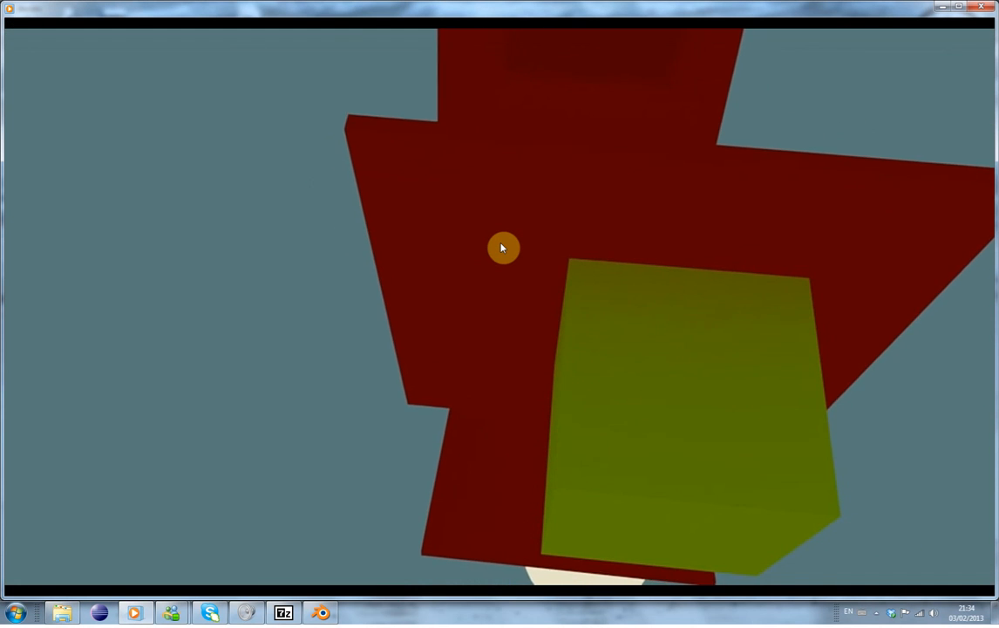
{"action": "left_click", "coordinate": [988, 6]}
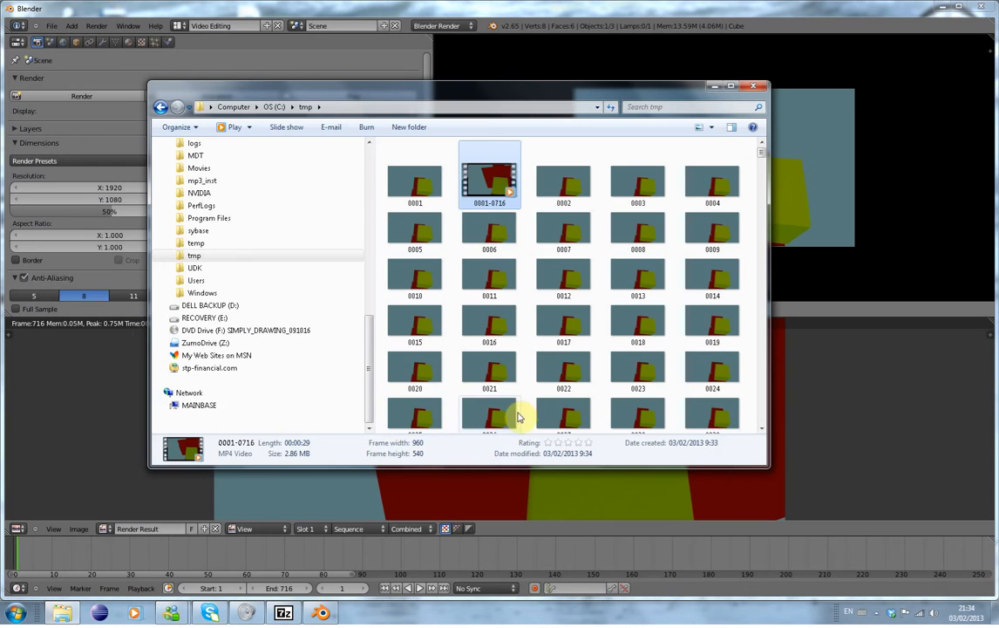
Return to Blender, change the encoding format to AVI and render the animation again
{"action": "left_click", "coordinate": [198, 19]}
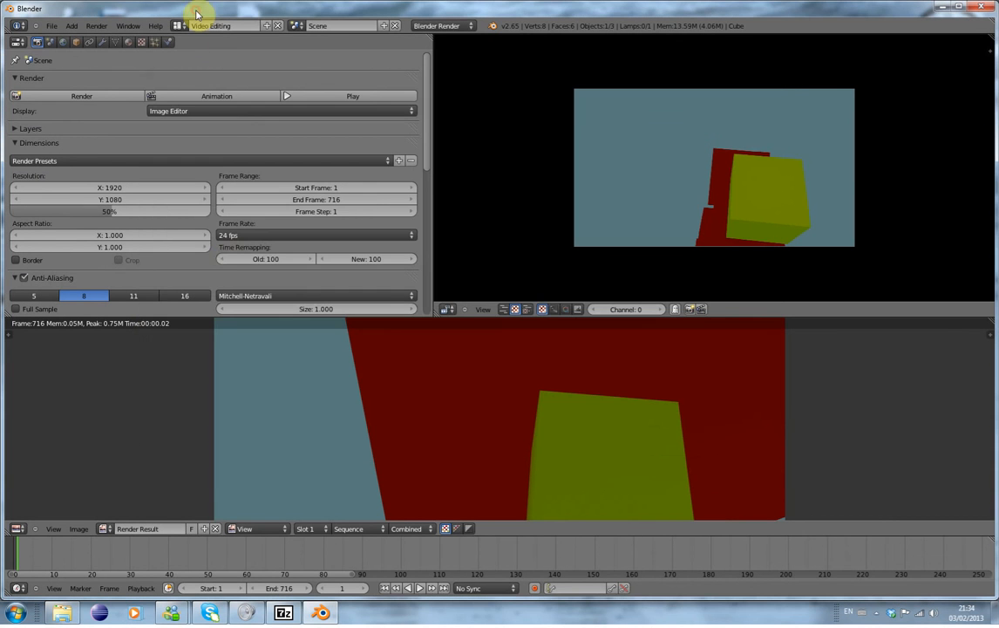
{"action": "left_click_drag", "start_coordinate": [425, 168], "coordinate": [418, 283]}
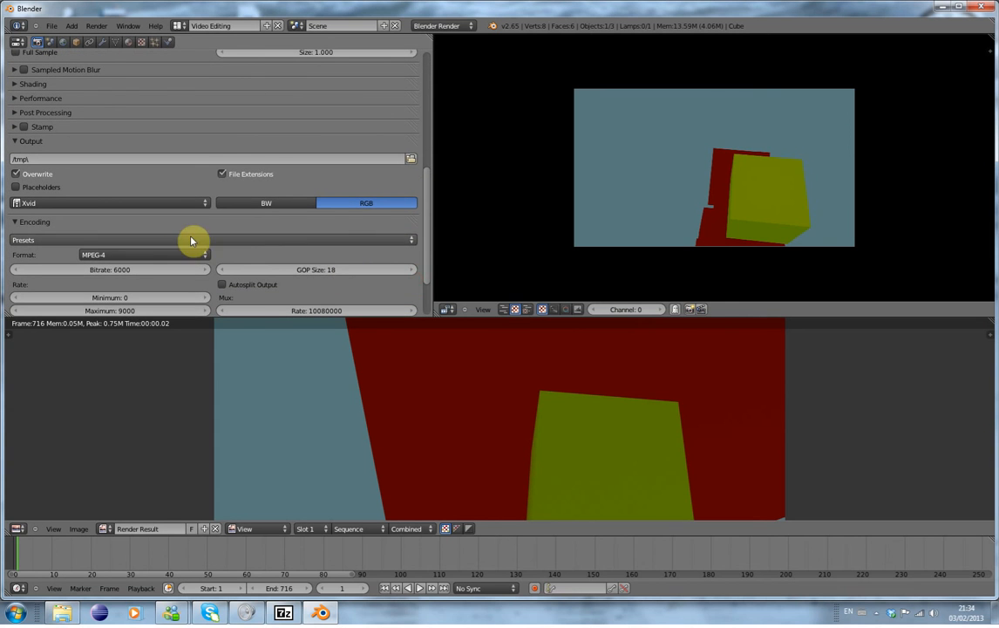
{"action": "scroll", "coordinate": [317, 219], "scroll_direction": "down", "scroll_amount": 3}
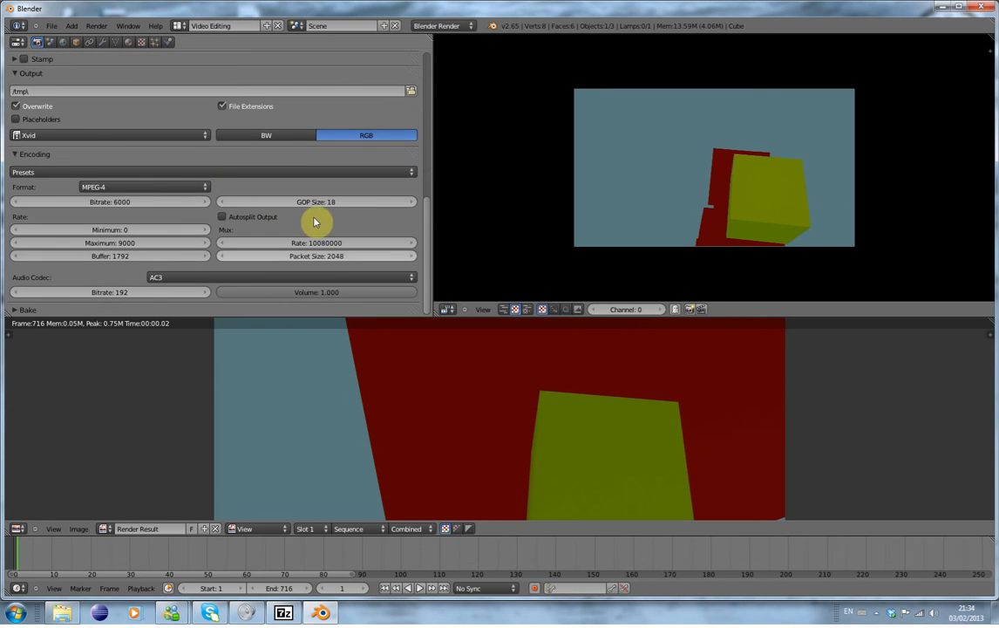
{"action": "left_click", "coordinate": [169, 187]}
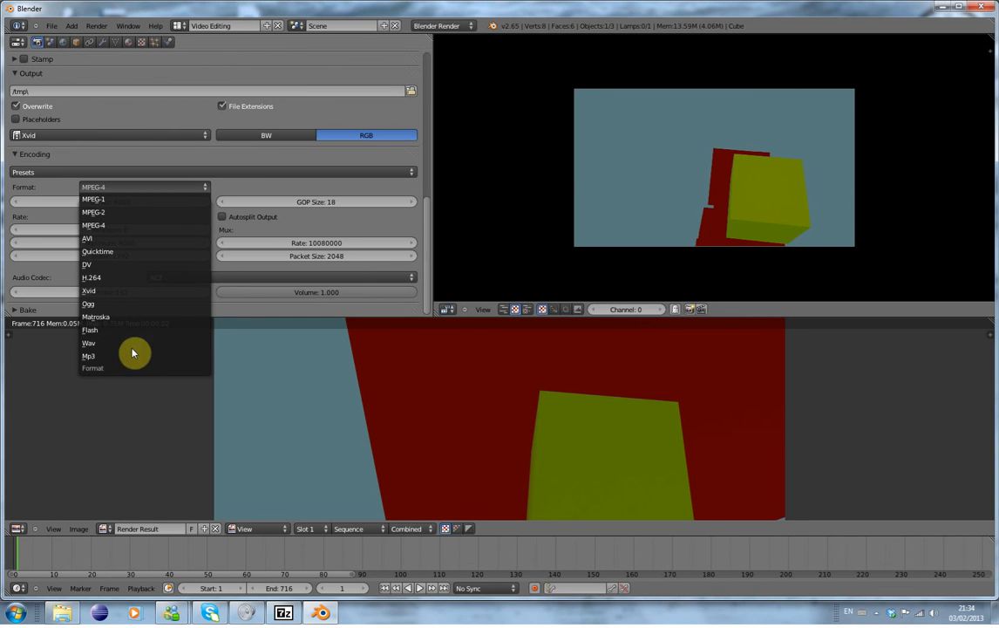
{"action": "left_click", "coordinate": [133, 245]}
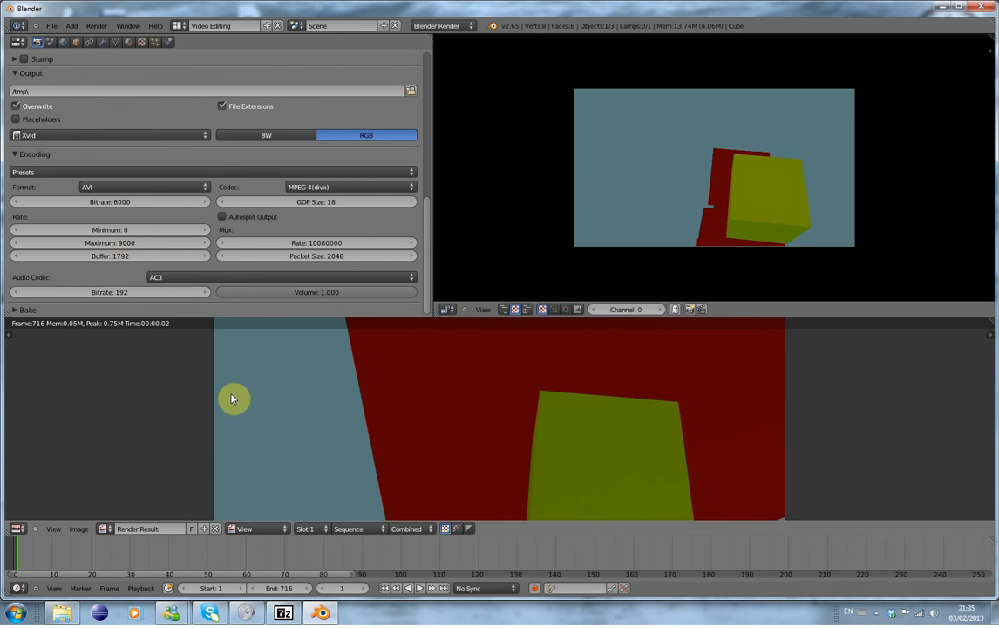
{"action": "key", "text": "ctrl+F12"}
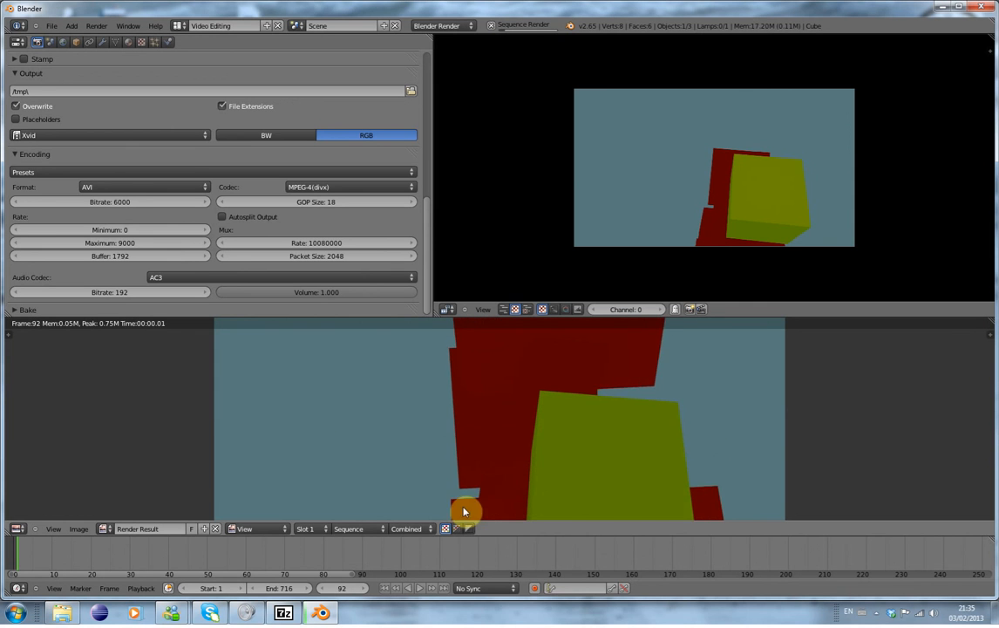
{"action": "left_click", "coordinate": [872, 613]}
{"action": "right_click", "coordinate": [906, 552]}
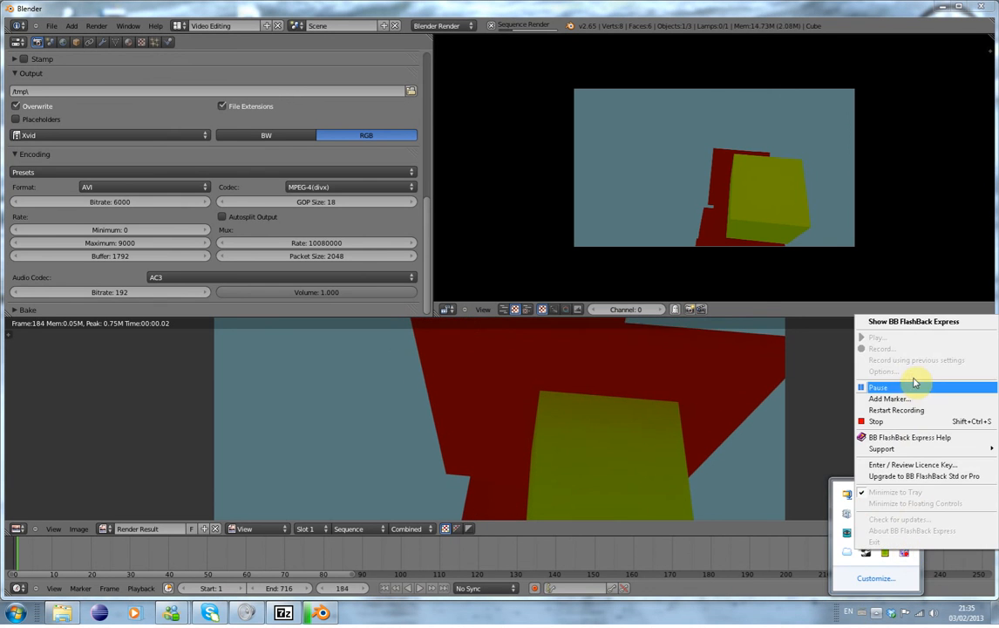
{"action": "left_click", "coordinate": [910, 386]}
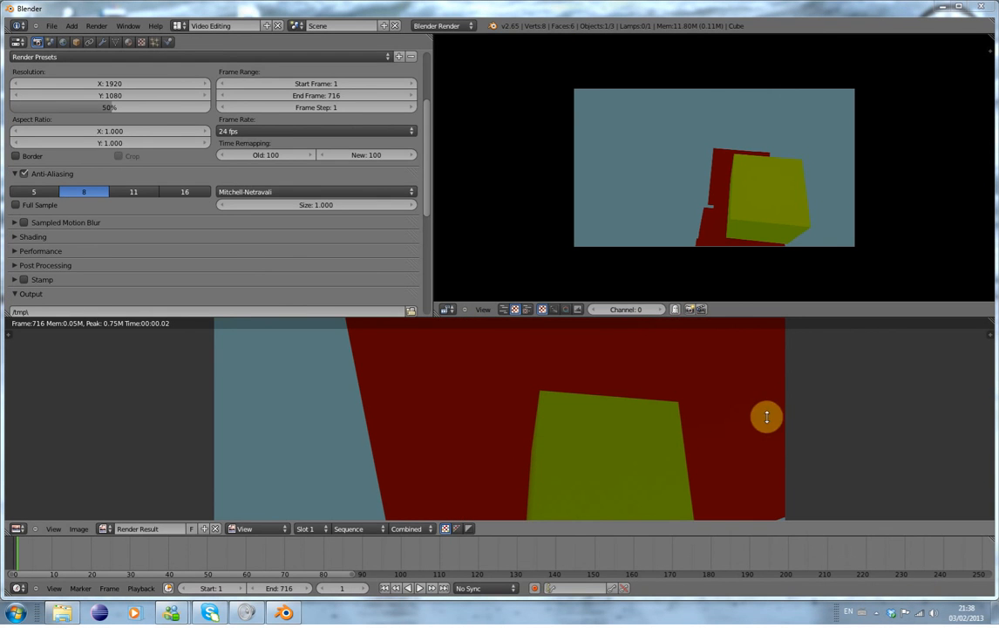
Check the new 0001-0716 video clip's file details in the tmp folder and review the audio codec options in Blender's encoding settings
{"action": "left_click", "coordinate": [64, 616]}
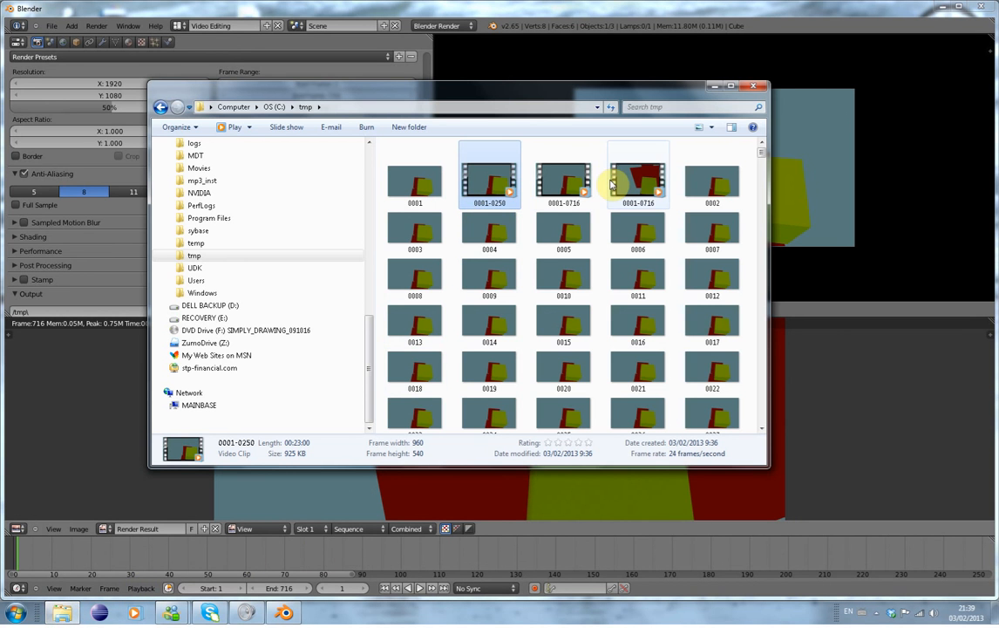
{"action": "left_click", "coordinate": [575, 190]}
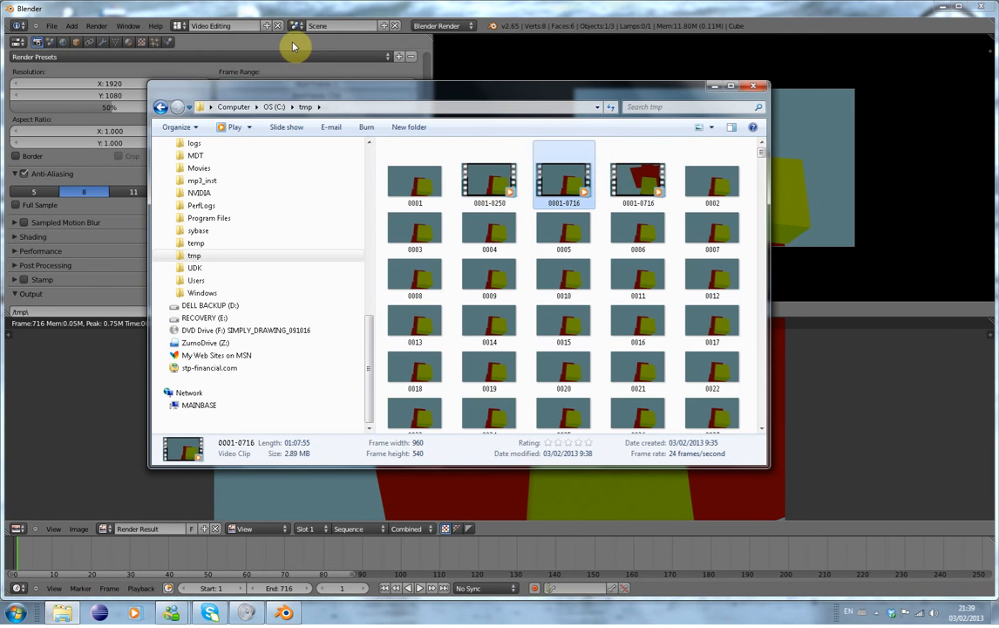
{"action": "left_click", "coordinate": [328, 12]}
{"action": "left_click_drag", "start_coordinate": [428, 184], "coordinate": [424, 287]}
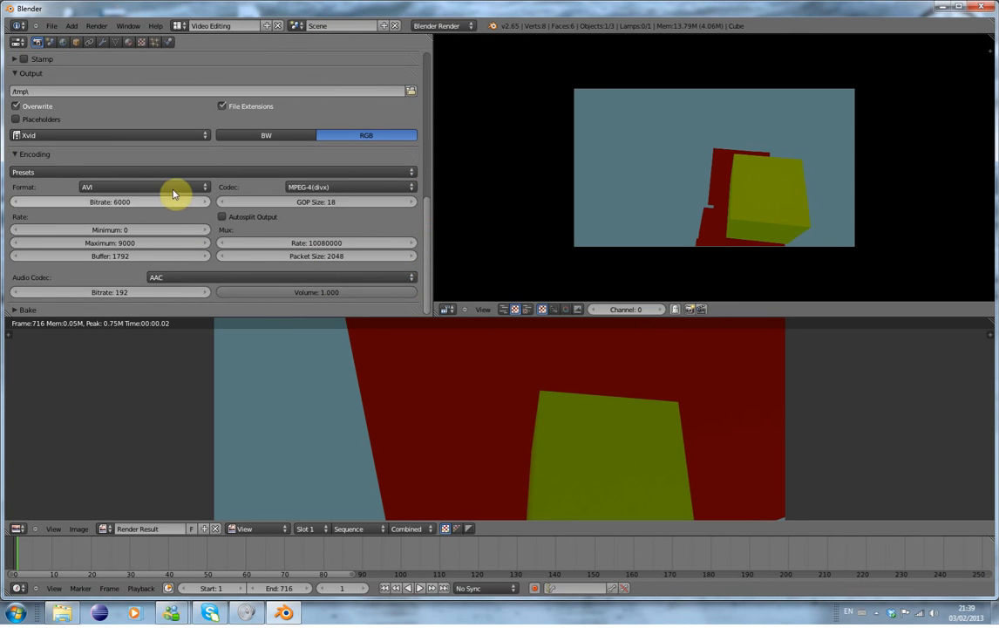
{"action": "left_click", "coordinate": [208, 279]}
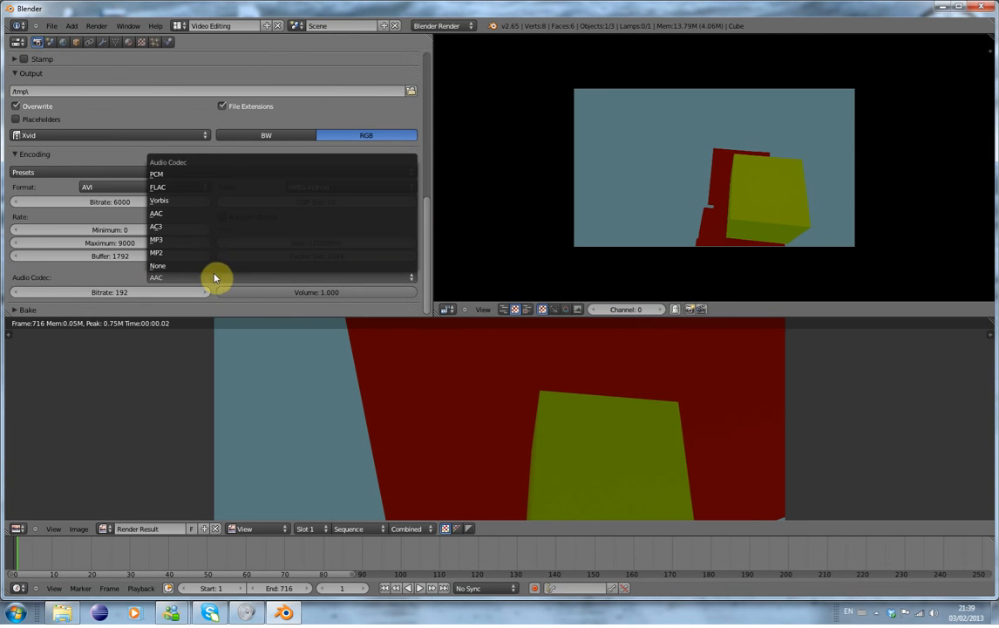
{"action": "left_click", "coordinate": [239, 287]}
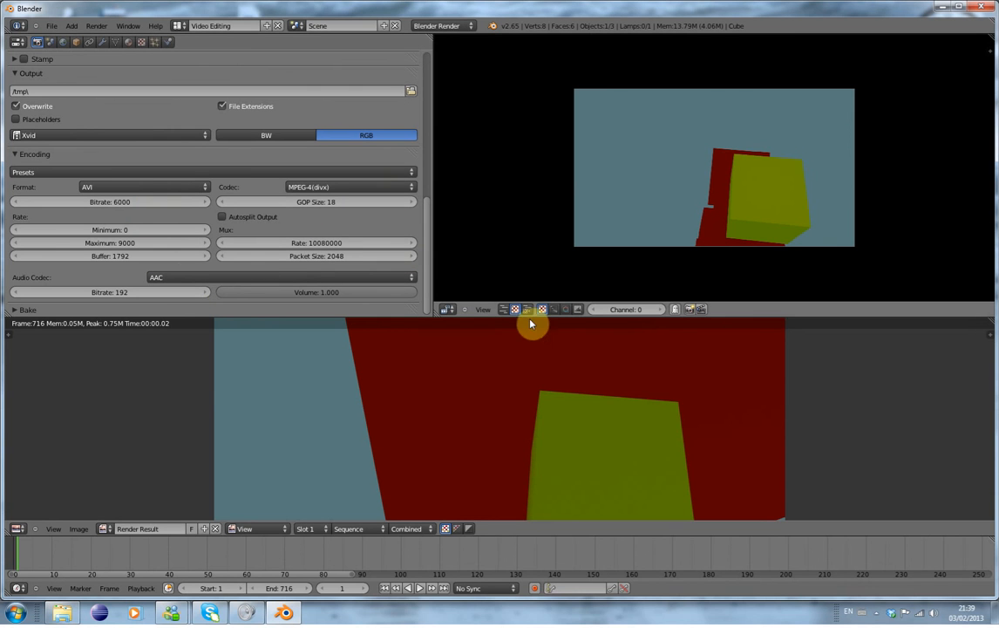
Switch to the tmp folder, play the AVI version of the 0001-0716 video and close the player
{"action": "left_click", "coordinate": [62, 612]}
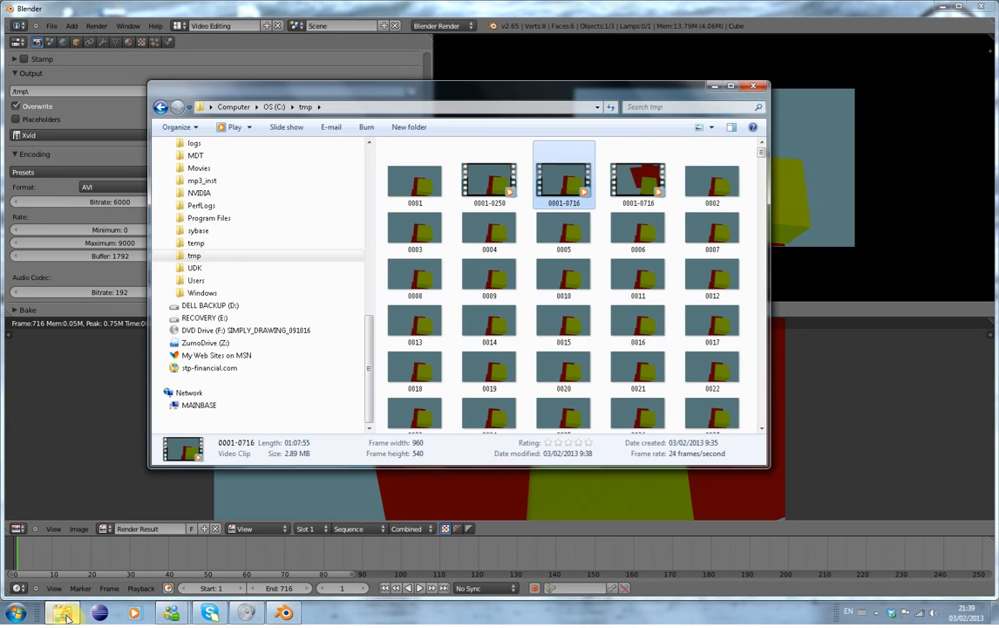
{"action": "left_click", "coordinate": [608, 187]}
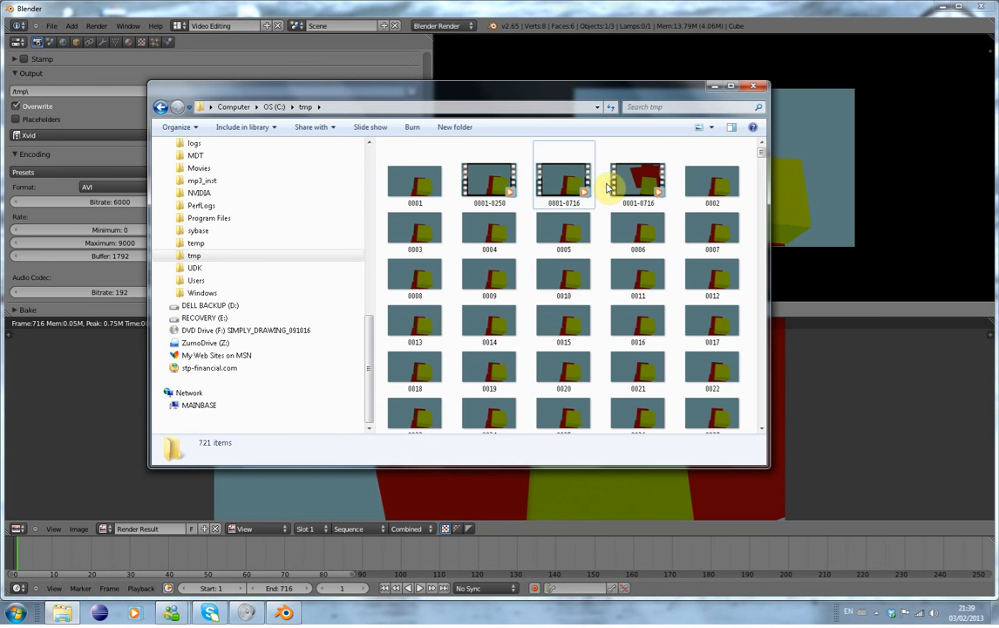
{"action": "left_click", "coordinate": [621, 184]}
{"action": "left_click", "coordinate": [562, 187]}
{"action": "double_click", "coordinate": [560, 185]}
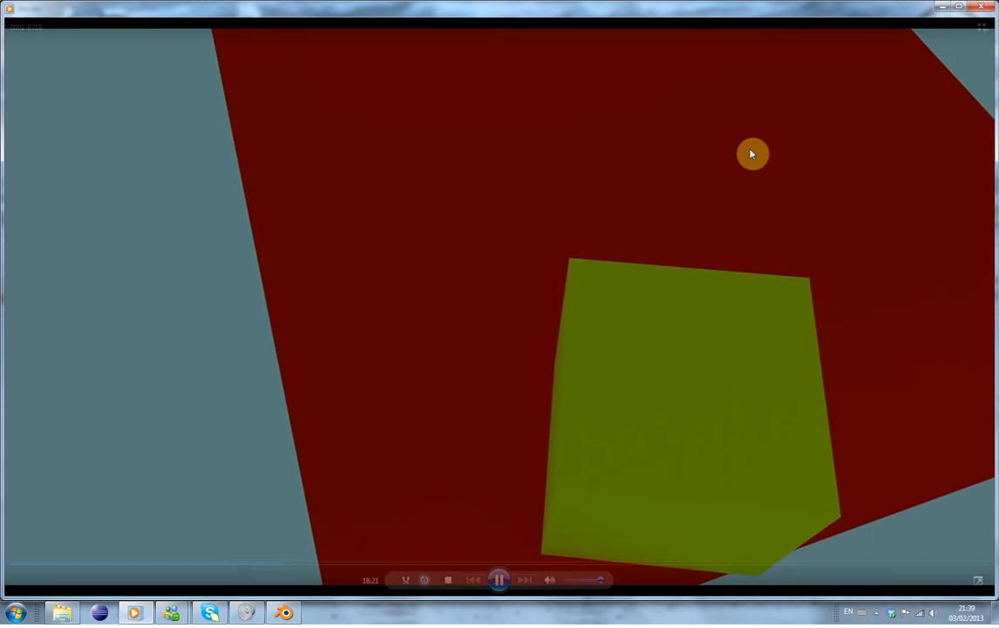
{"action": "left_click", "coordinate": [980, 7]}
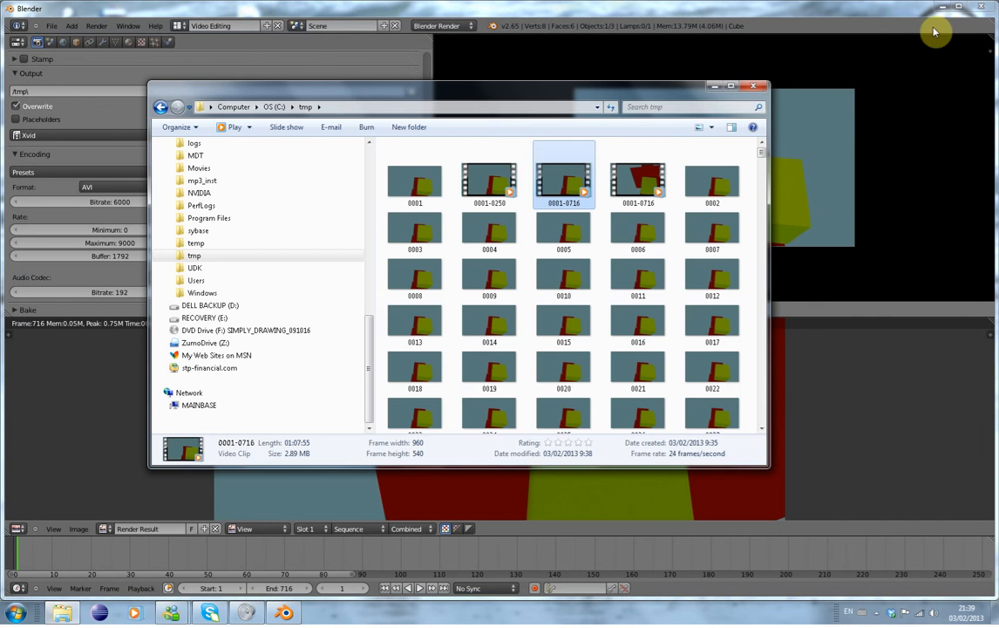
Play the MPEG-4 version of the 0001-0716 video for comparison, close the player and return to Blender
{"action": "double_click", "coordinate": [634, 180]}
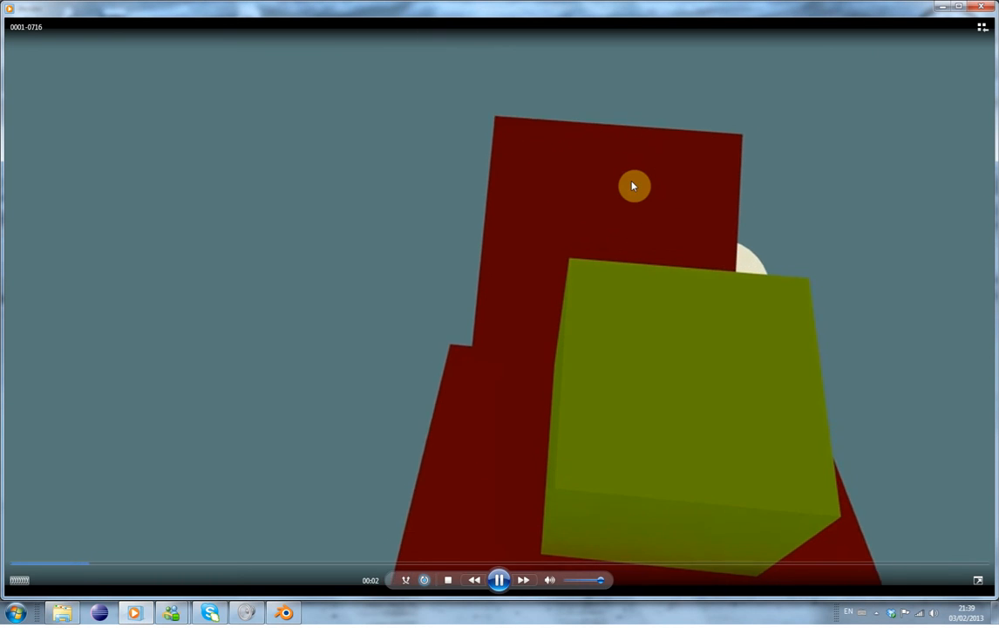
{"action": "left_click", "coordinate": [981, 7]}
{"action": "left_click", "coordinate": [312, 11]}
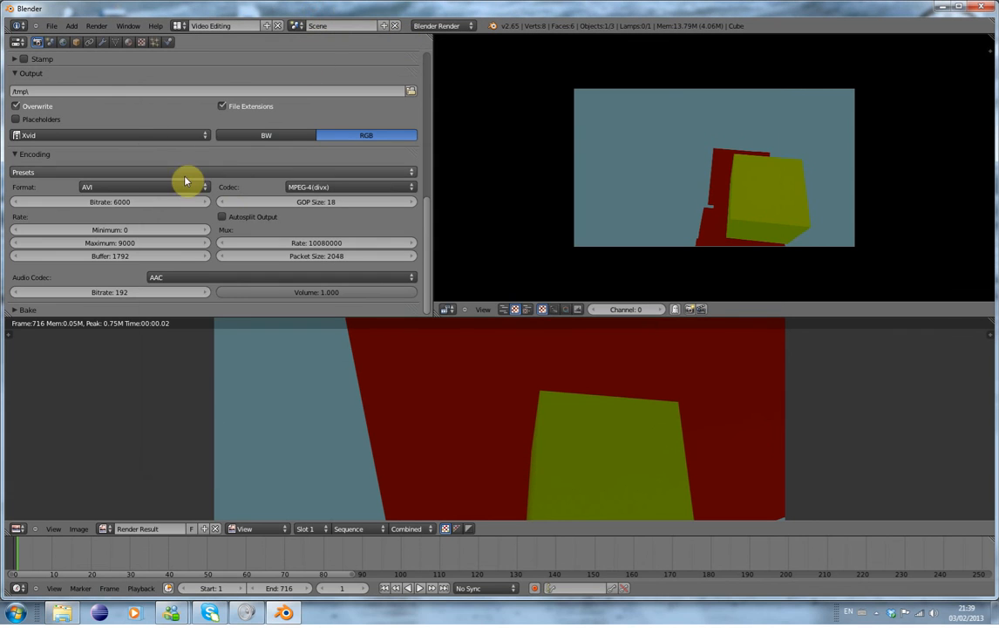
Set the encoding format back to MPEG-4 and render the animation with the AAC audio codec
{"action": "left_click", "coordinate": [140, 189]}
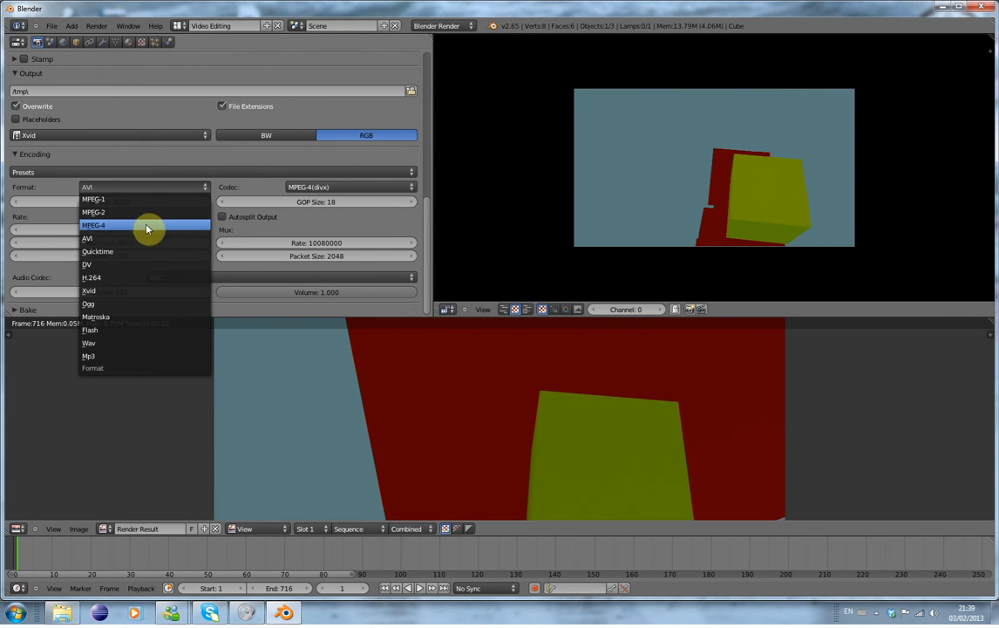
{"action": "left_click", "coordinate": [150, 227]}
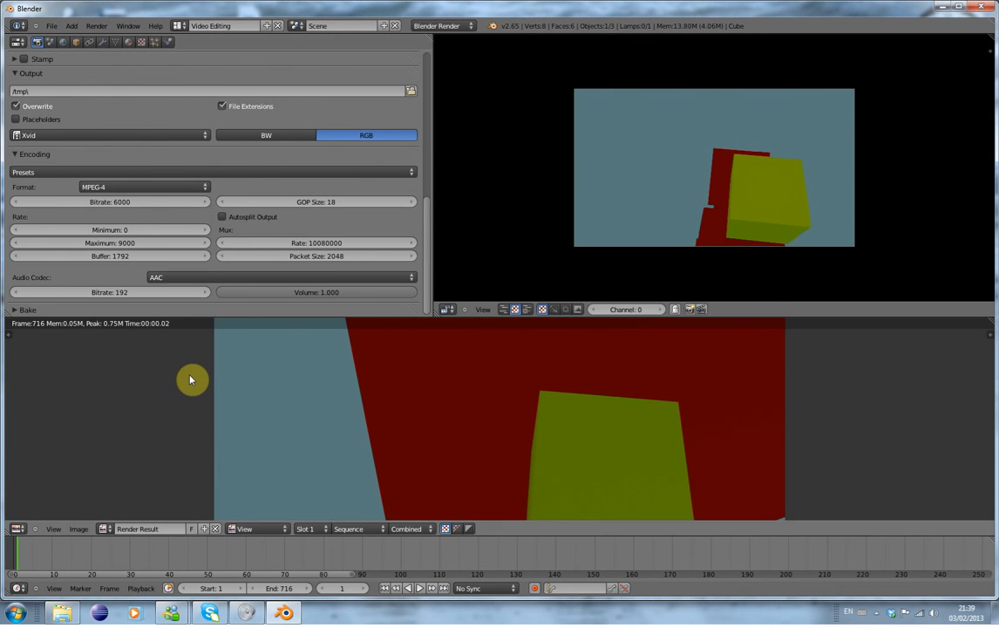
{"action": "key", "text": "ctrl+F12"}
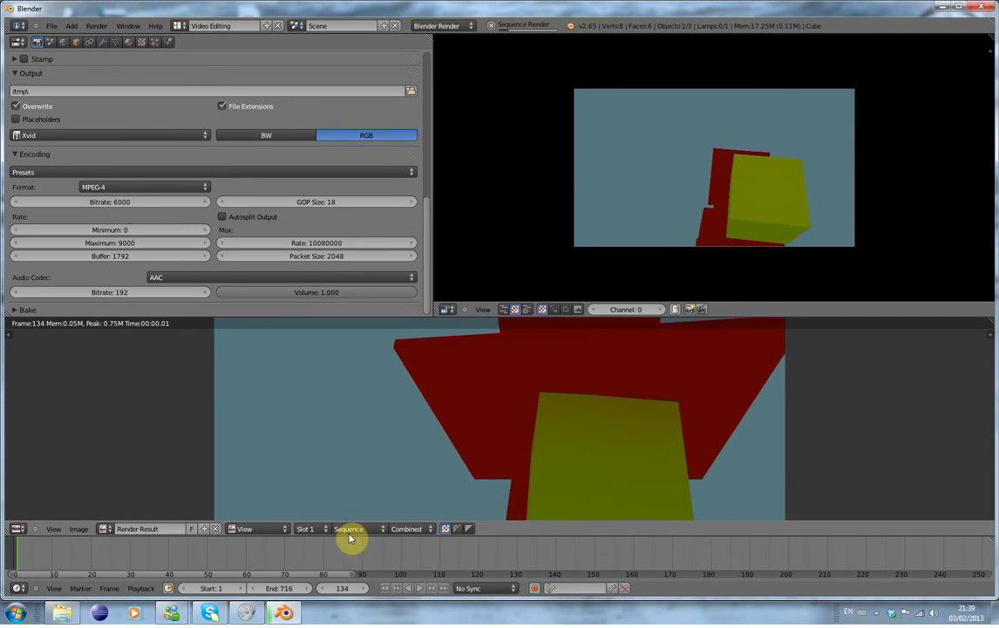
{"action": "left_click", "coordinate": [876, 612]}
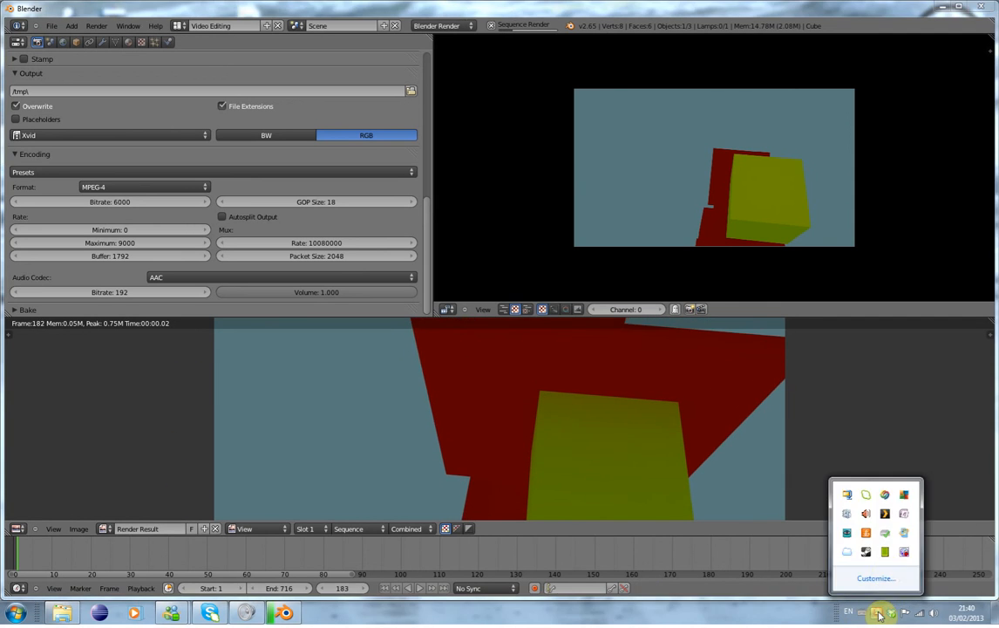
{"action": "right_click", "coordinate": [907, 553]}
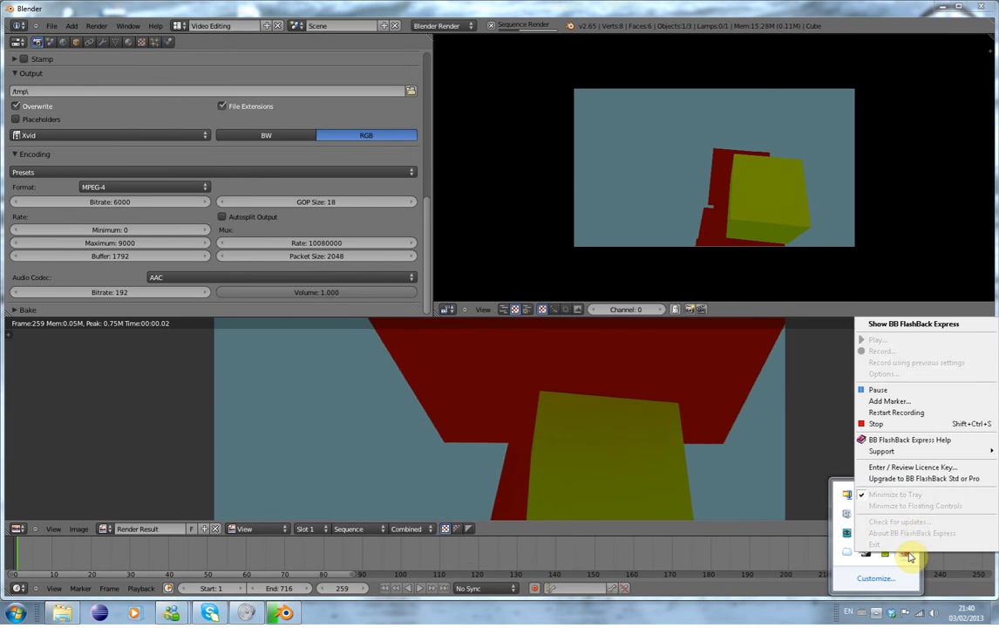
{"action": "left_click", "coordinate": [898, 390]}
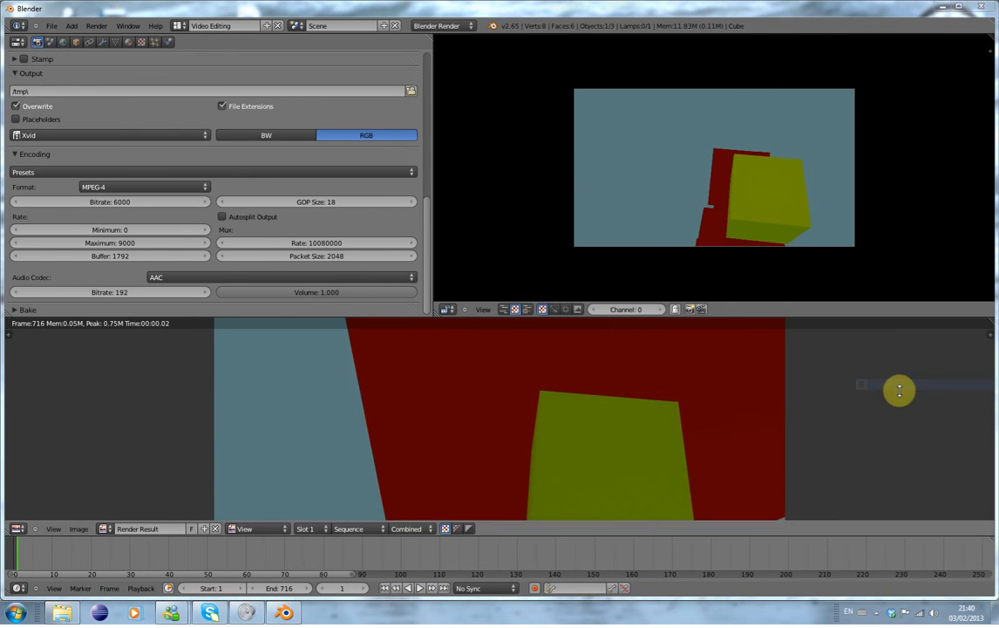
Switch to the tmp folder, play the newly rendered MP4 version of 0001-0716, and close both the player and the folder window
{"action": "left_click", "coordinate": [50, 617]}
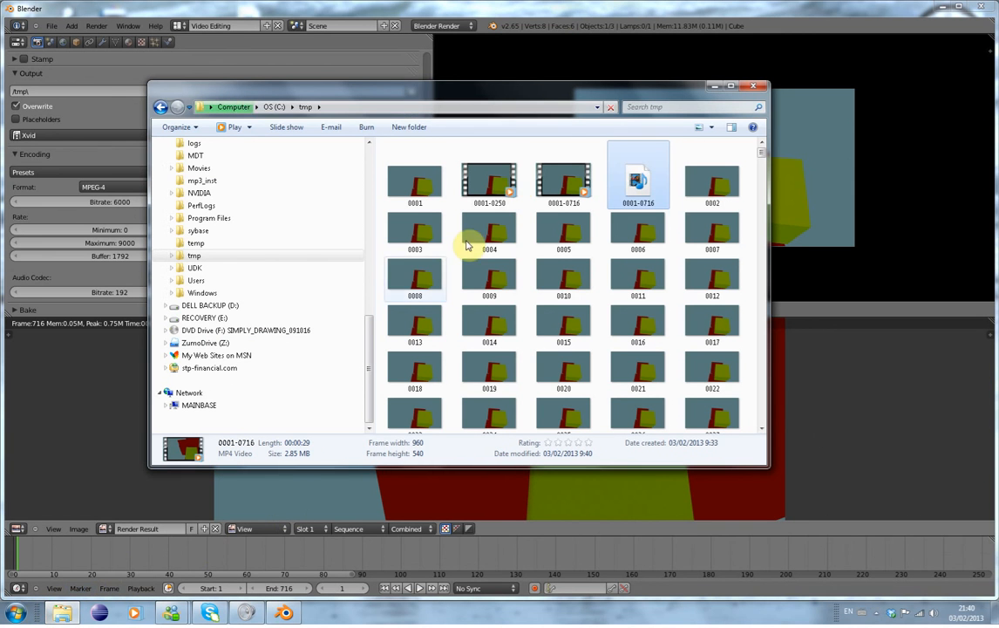
{"action": "double_click", "coordinate": [644, 182]}
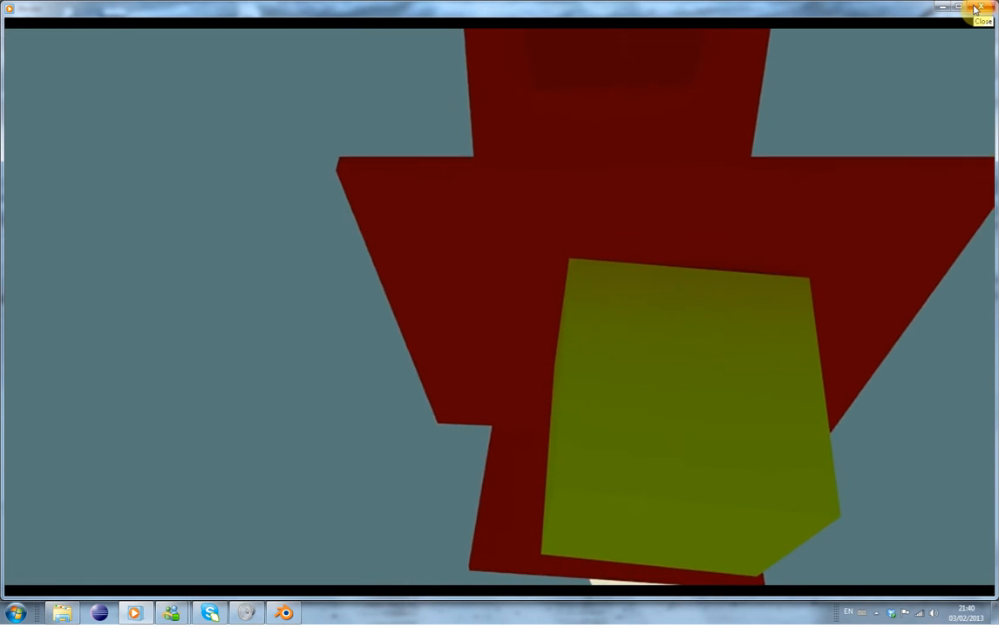
{"action": "left_click", "coordinate": [975, 10]}
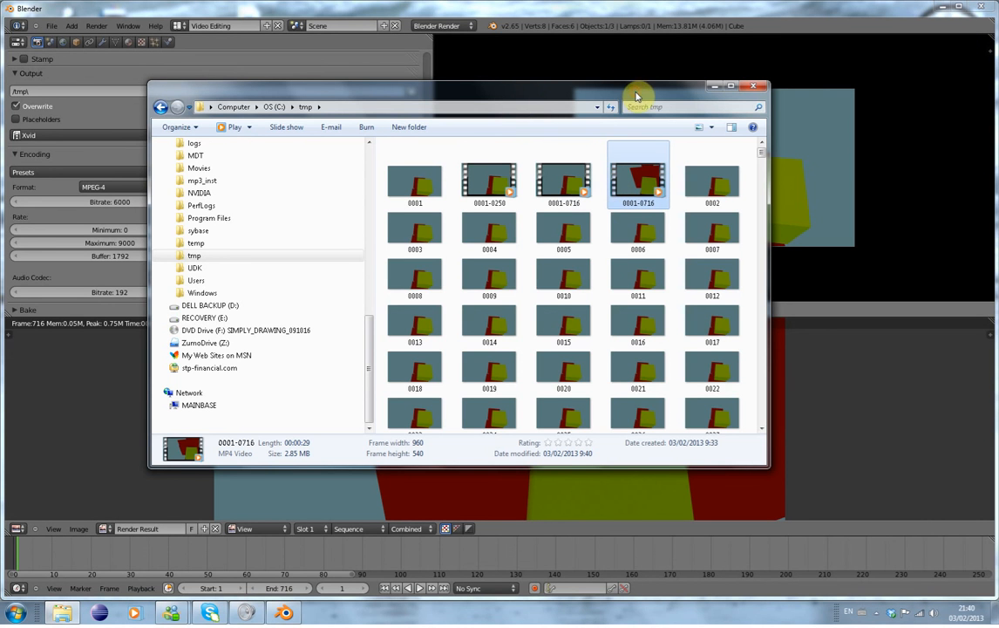
{"action": "left_click", "coordinate": [740, 85]}
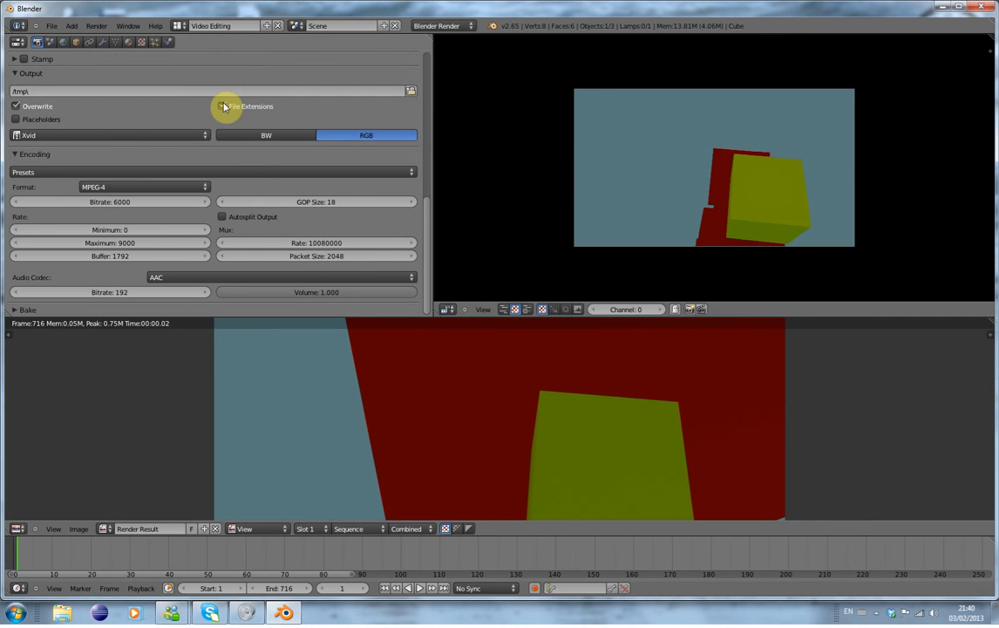
Save the project as Film1.blend in the bLENDER fILES folder
{"action": "key", "text": "ctrl+s"}
{"action": "left_click", "coordinate": [210, 72]}
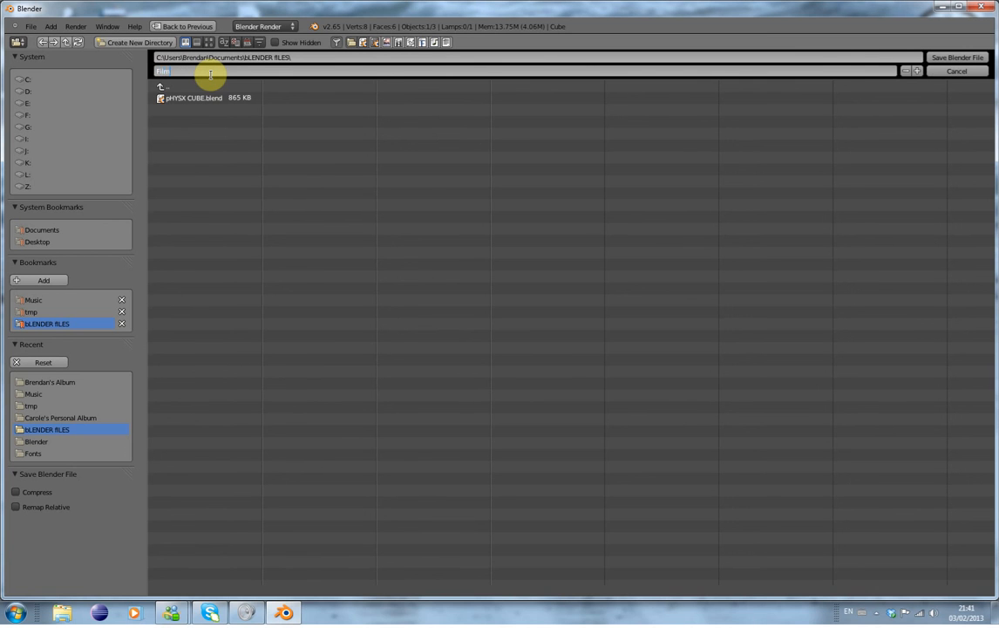
{"action": "type", "text": "Film1"}
{"action": "key", "text": "Return"}
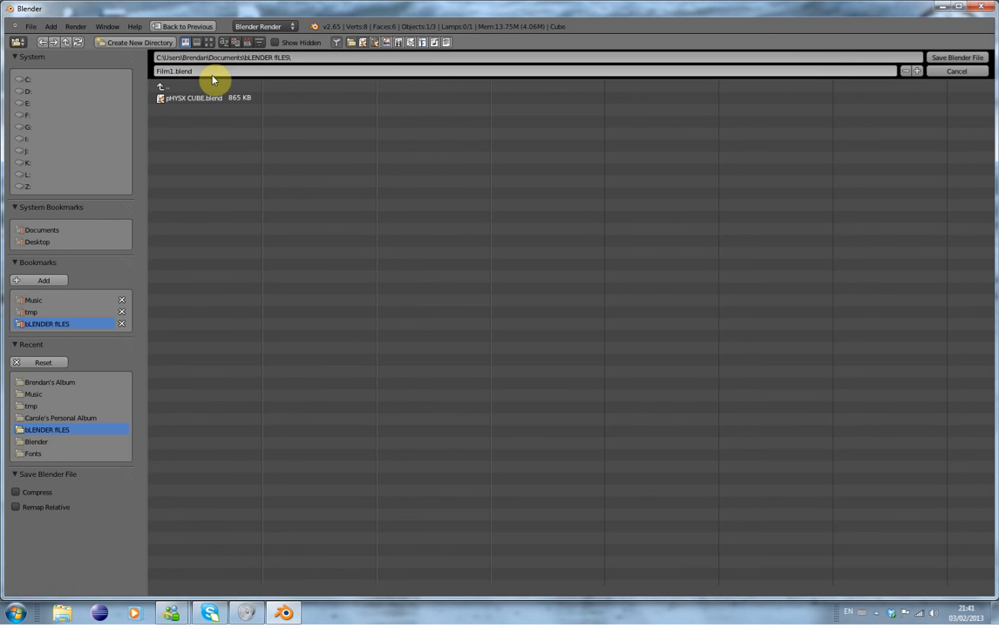
{"action": "left_click", "coordinate": [937, 58]}
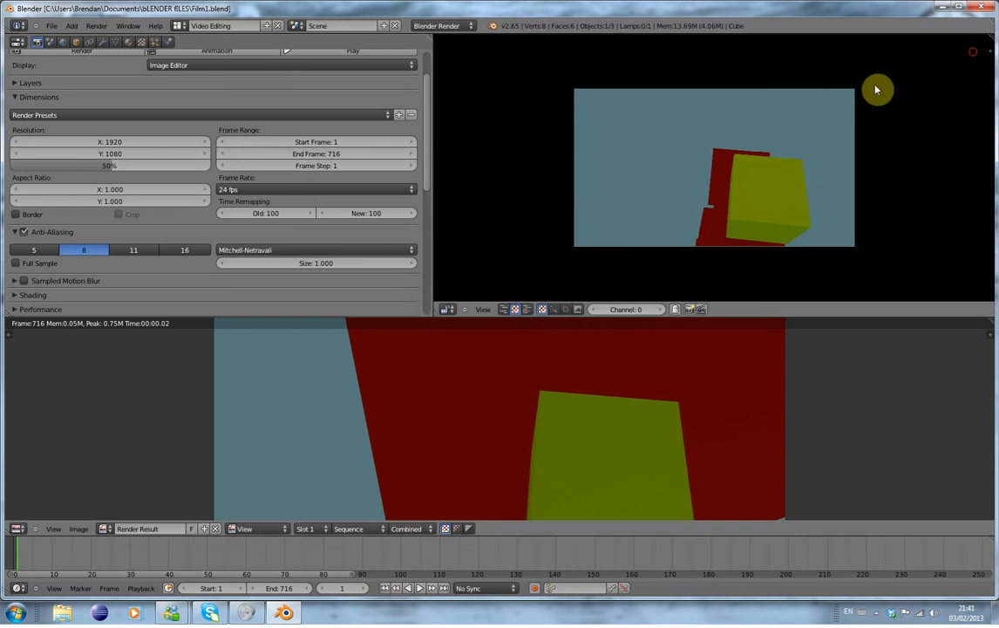